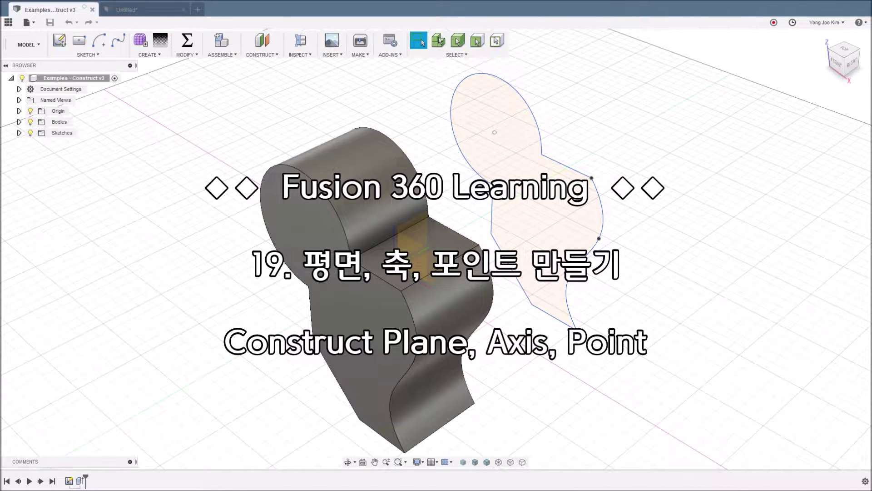
Browse the Create and Construct menus to review the available features.
left_click(150, 55)
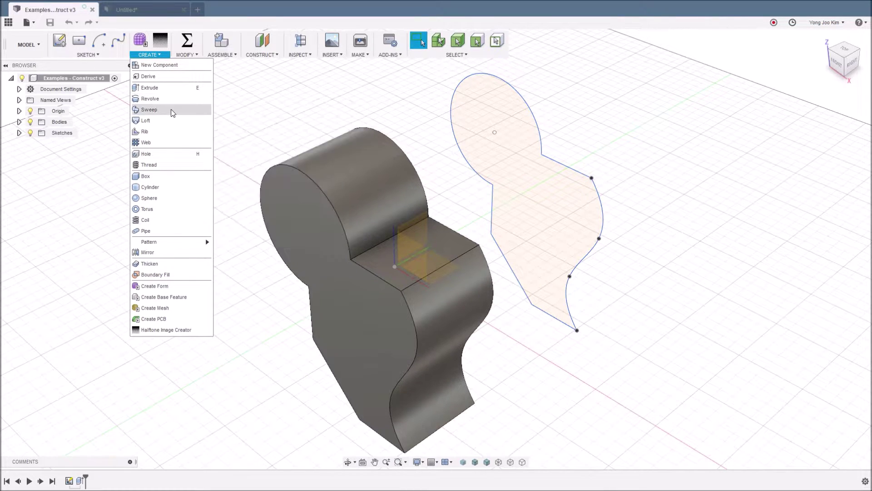
mouse_move(146, 121)
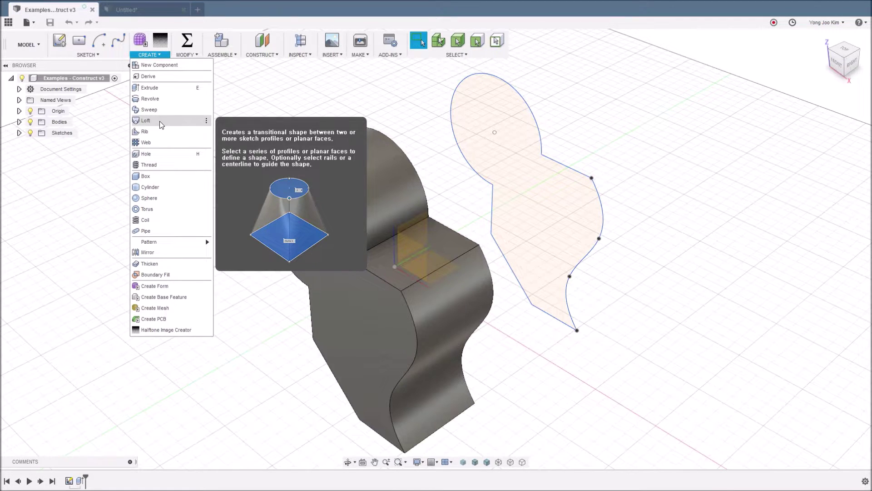
left_click(267, 55)
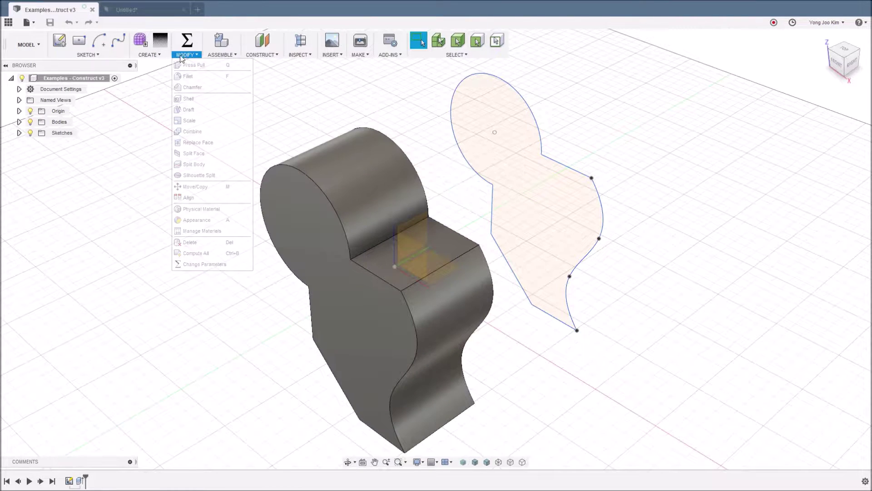
left_click(150, 54)
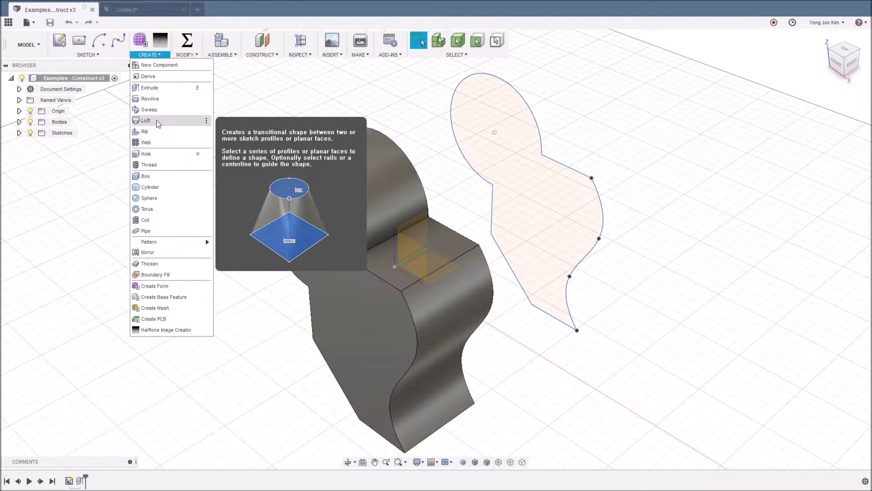
left_click(267, 55)
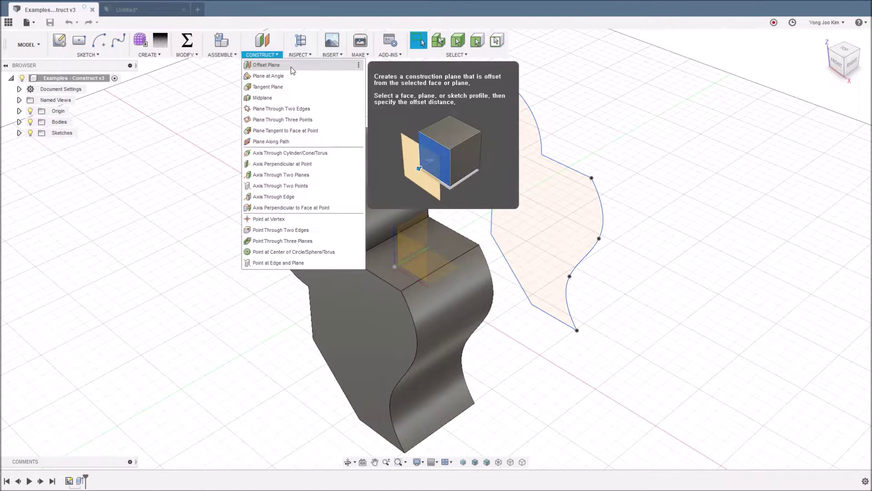
left_click(216, 98)
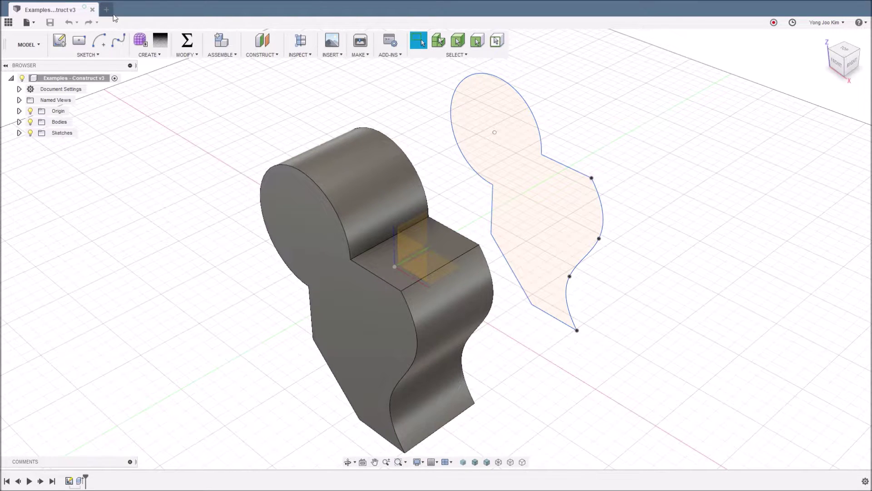
In the untitled design, show the origin planes and briefly select the YZ plane.
left_click(107, 10)
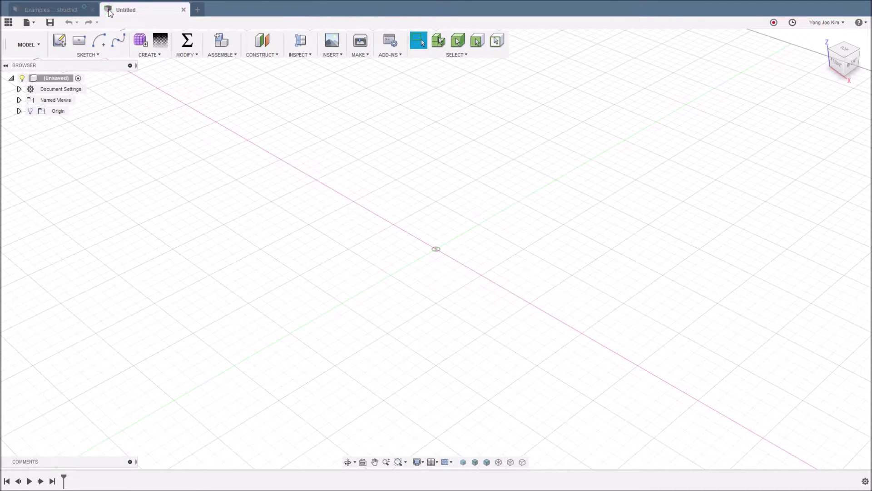
left_click(18, 111)
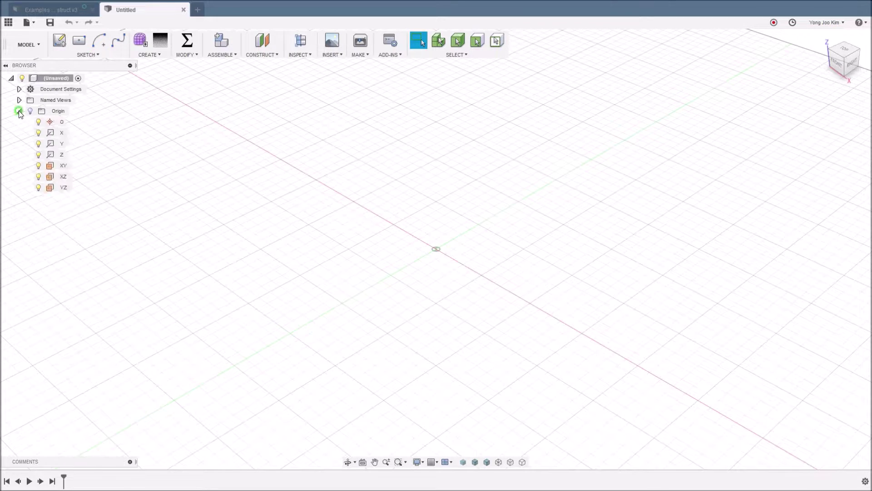
left_click(31, 112)
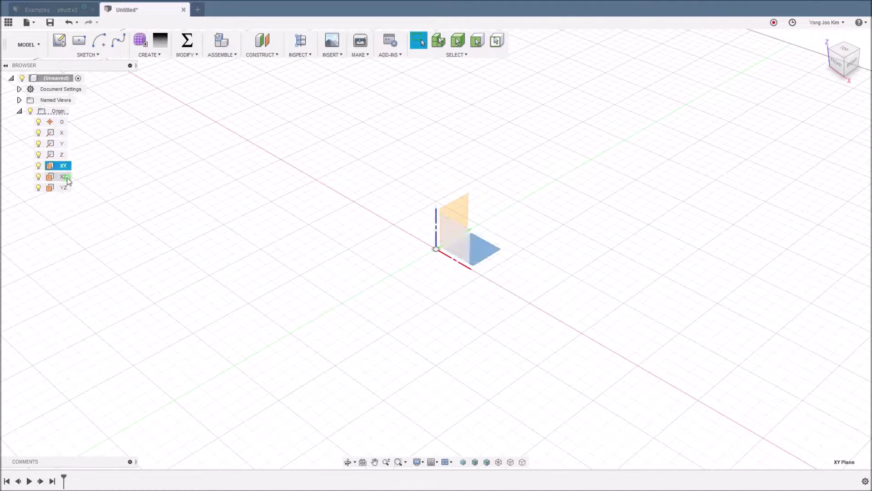
left_click(63, 187)
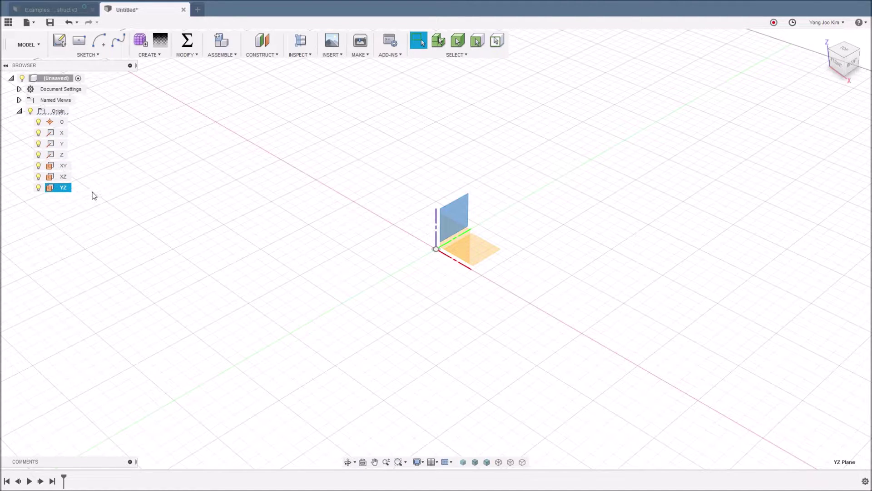
left_click(94, 196)
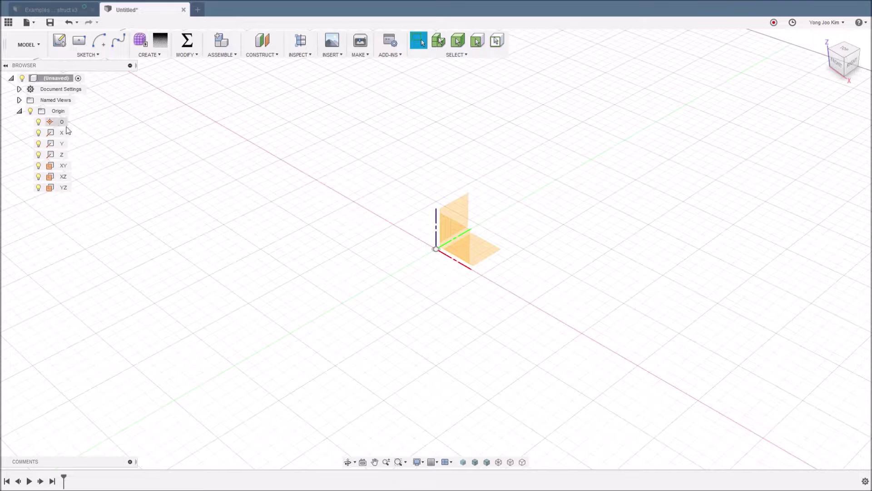
Return to the curved-solid design and launch Offset Plane from the Construct list.
left_click(271, 53)
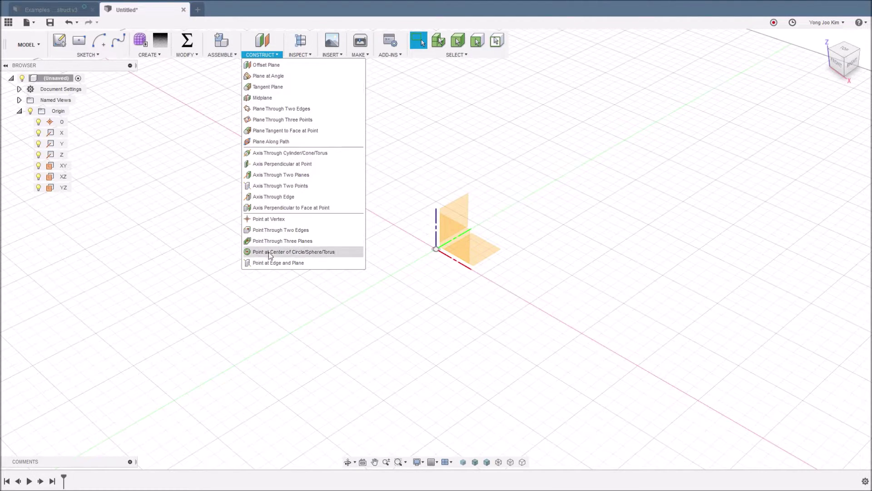
mouse_move(266, 65)
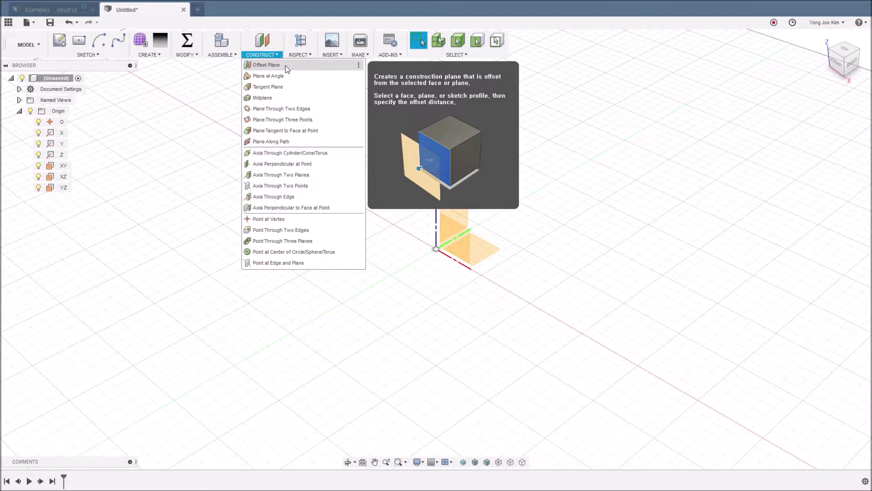
left_click(189, 97)
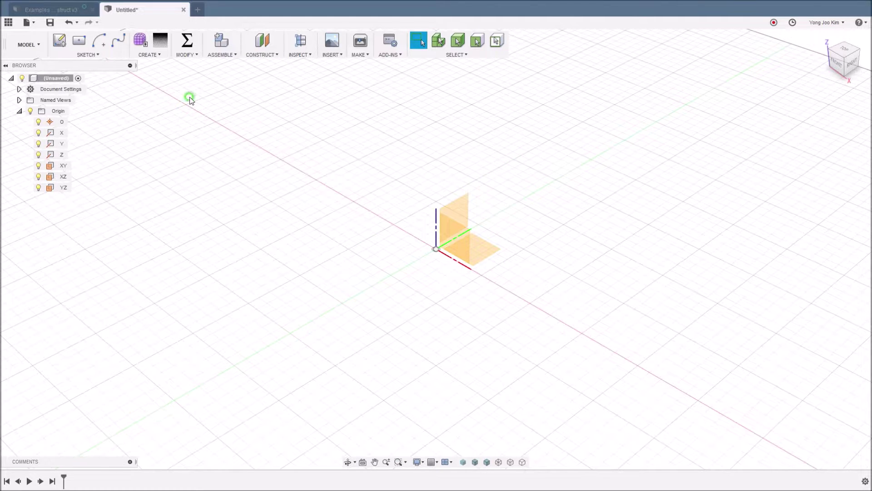
left_click(68, 10)
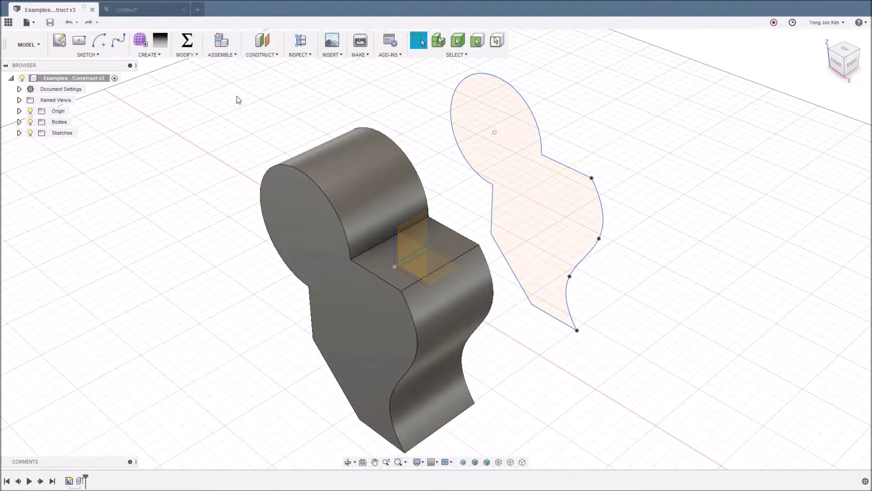
left_click(263, 54)
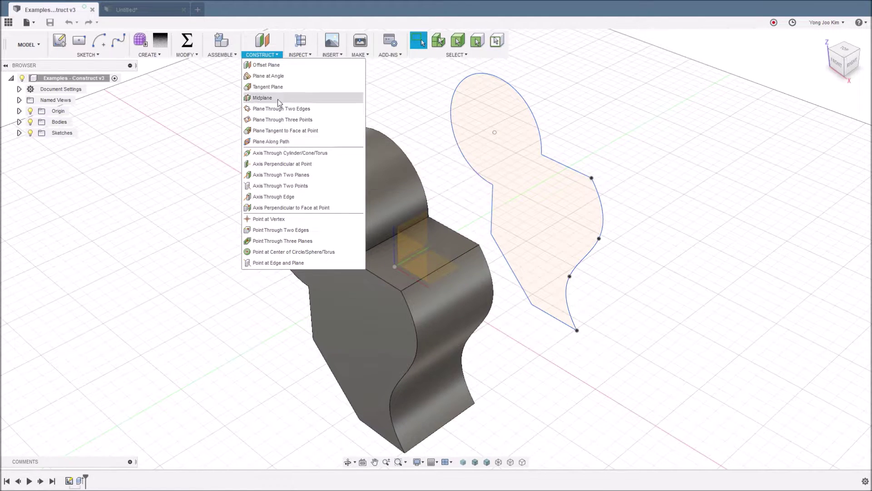
left_click(285, 65)
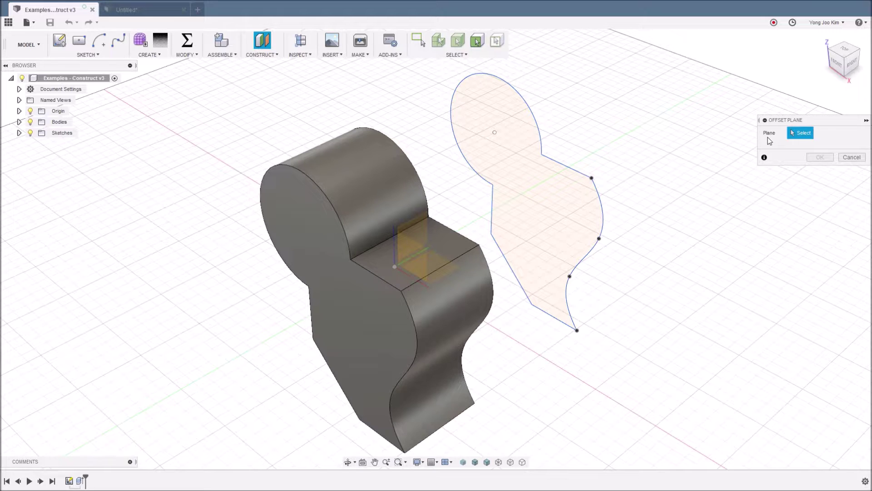
Offset a construction plane 30 mm above the lower step's flat top face.
left_click(444, 246)
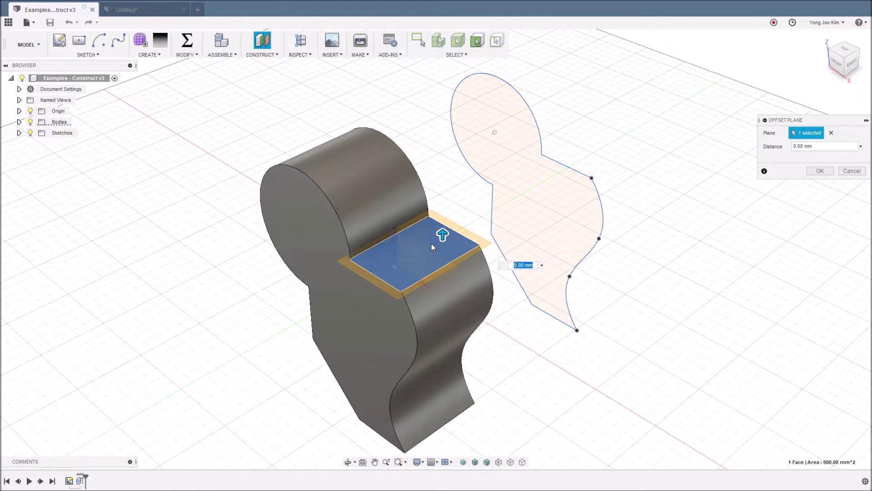
left_click_drag(443, 235, 438, 177)
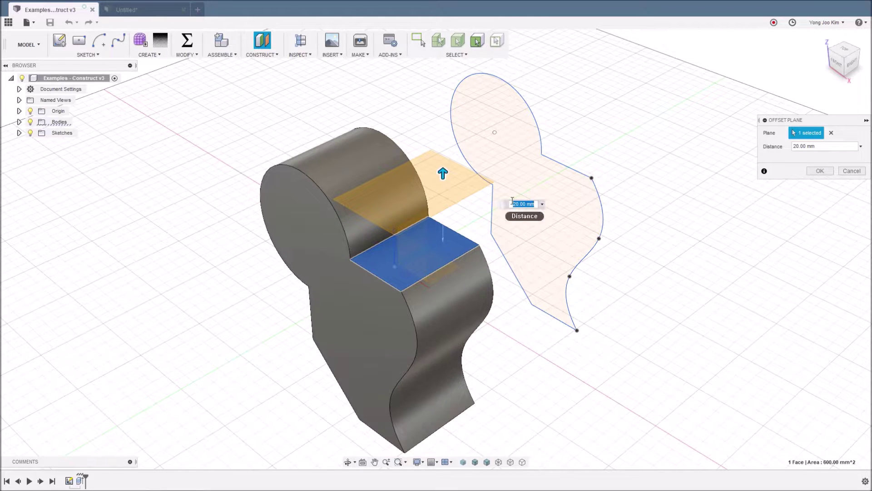
type("30")
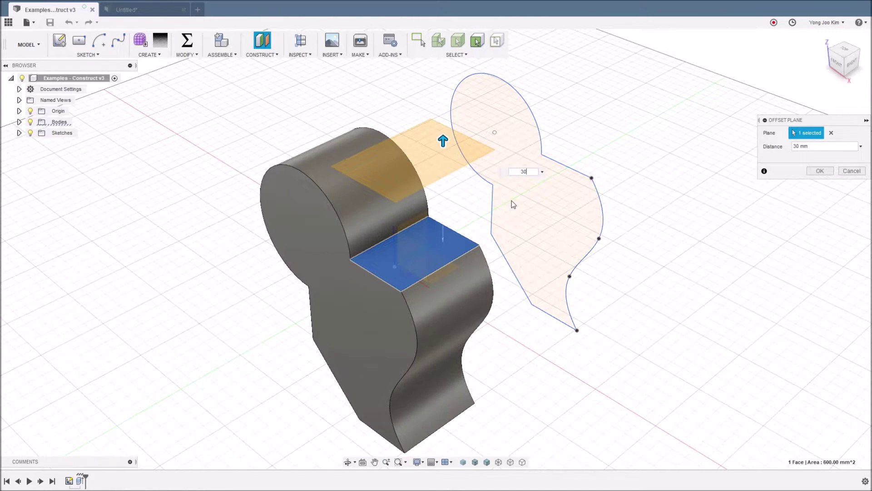
middle_click_drag(478, 214, 452, 112, "shift")
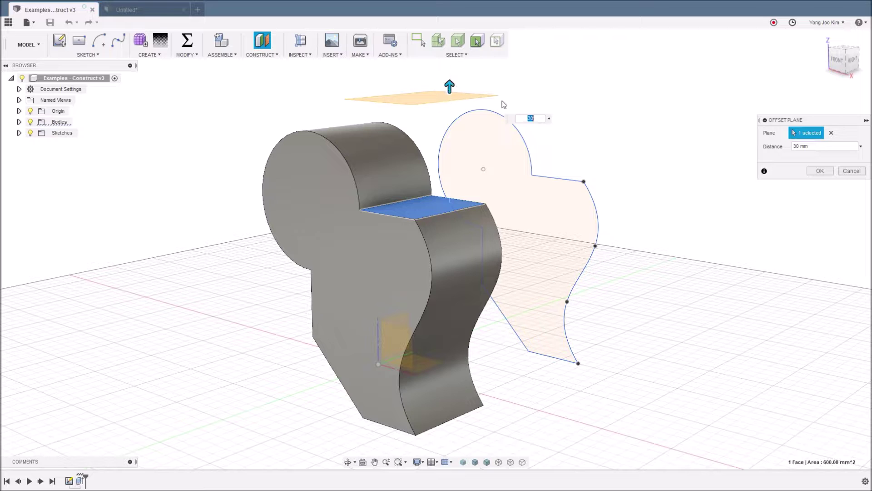
left_click(818, 171)
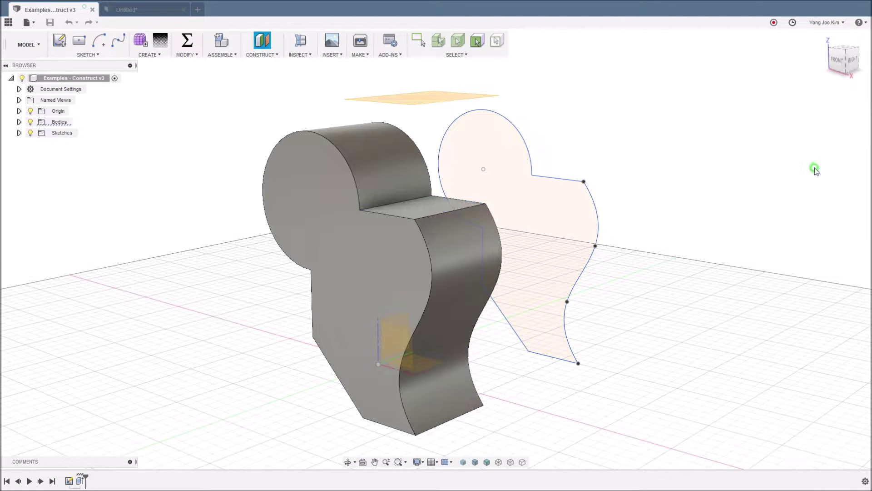
middle_click_drag(669, 195, 646, 213, "shift")
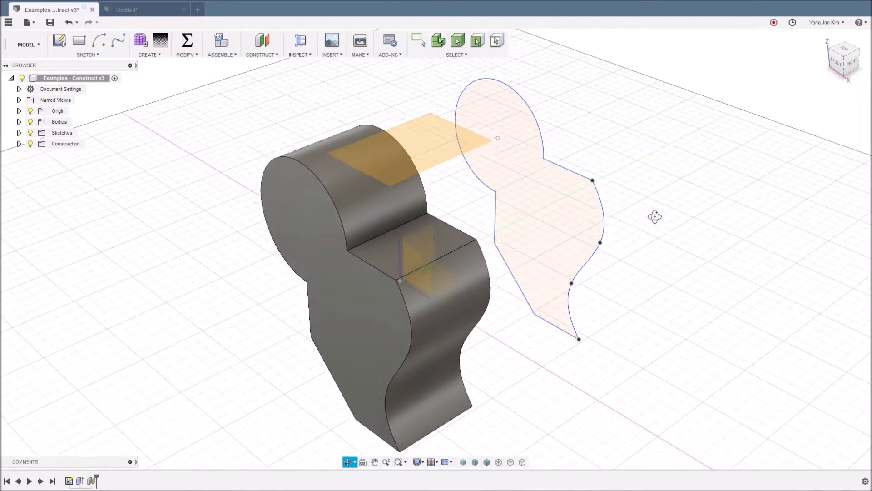
left_click(426, 156)
left_click(57, 41)
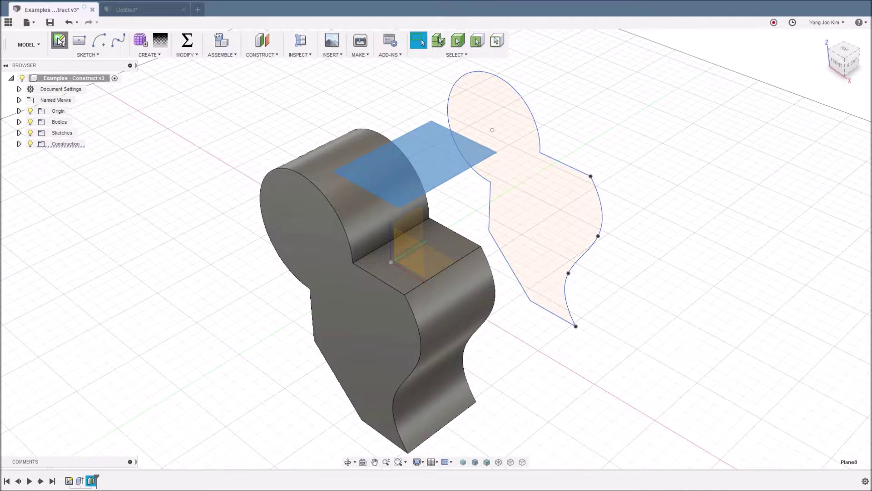
mouse_move(560, 204)
middle_mouse_down("shift")
mouse_move(570, 156)
mouse_move(593, 129)
mouse_move(589, 212)
mouse_move(585, 185)
middle_mouse_up("shift")
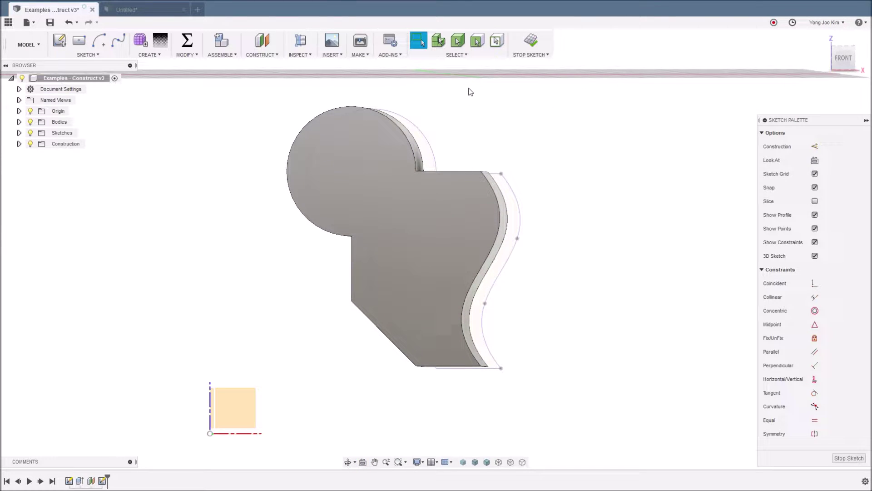
mouse_move(569, 185)
middle_mouse_down("shift")
mouse_move(566, 194)
mouse_move(559, 173)
middle_mouse_up("shift")
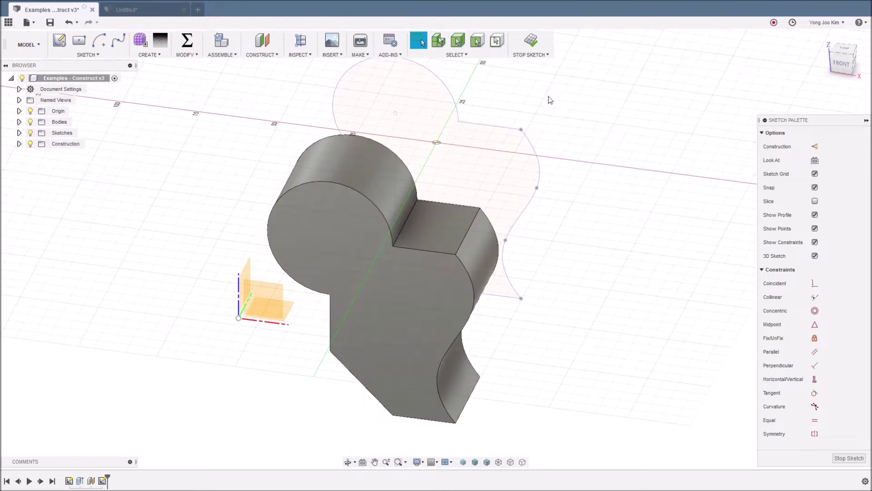
left_click(531, 40)
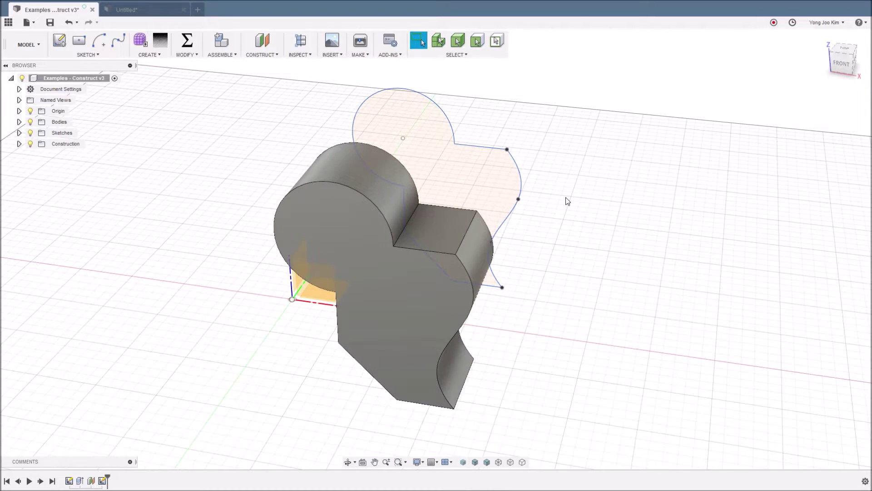
key("ctrl+z")
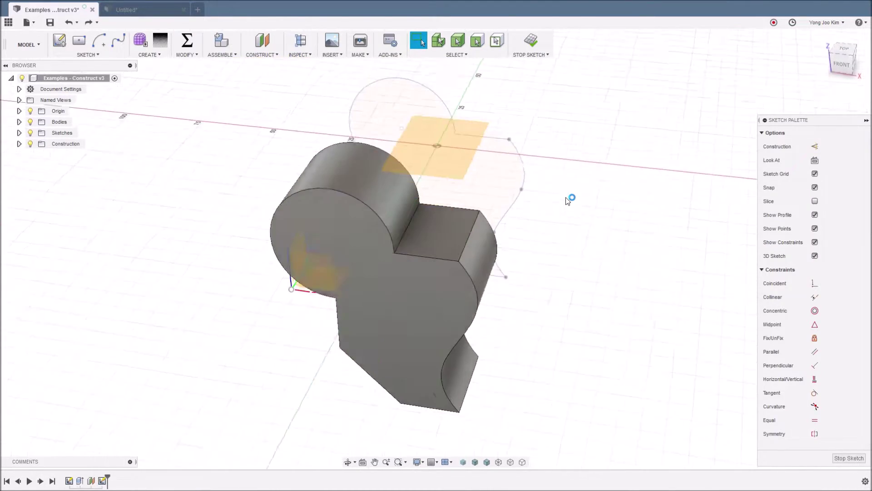
mouse_move(568, 200)
middle_mouse_down("shift")
mouse_move(565, 224)
mouse_move(589, 232)
middle_mouse_up("shift")
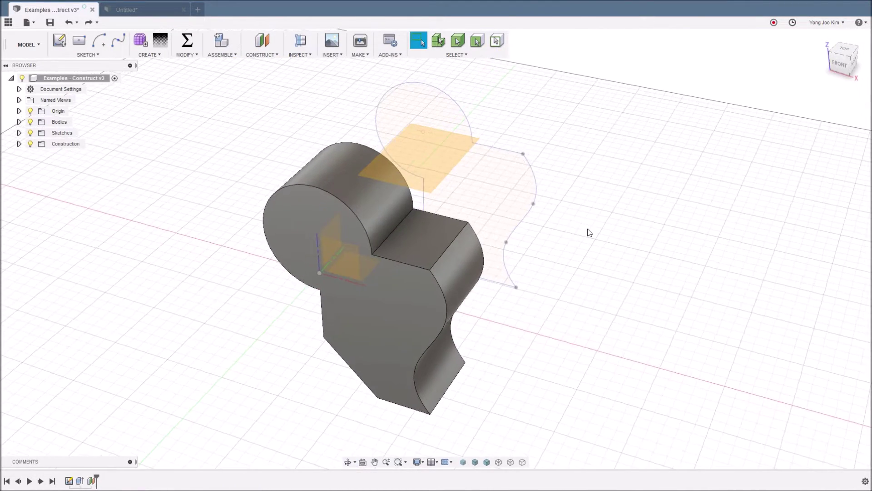
right_click(589, 232)
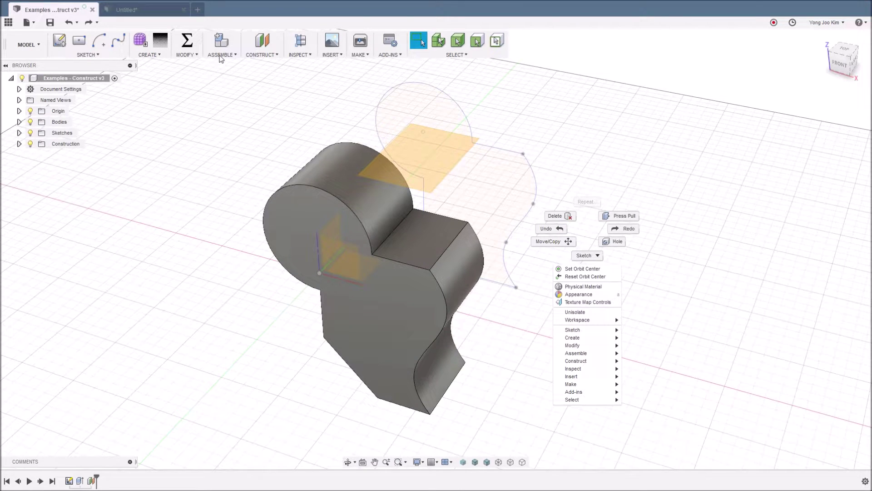
left_click(256, 55)
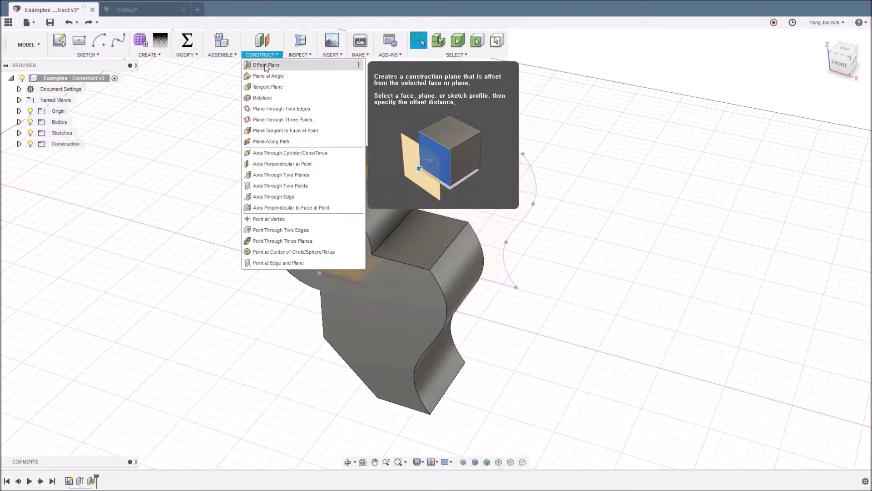
left_click(266, 65)
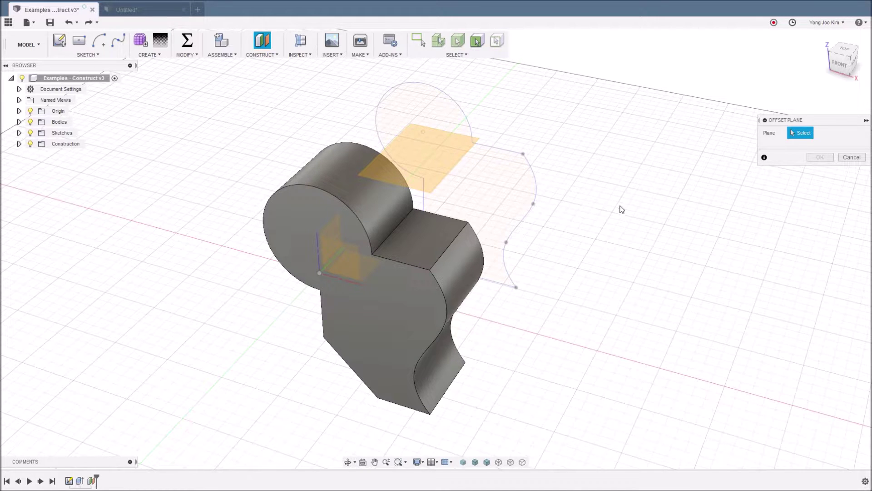
mouse_move(591, 242)
middle_mouse_down("shift")
mouse_move(570, 243)
mouse_move(547, 211)
middle_mouse_up("shift")
left_click(503, 197)
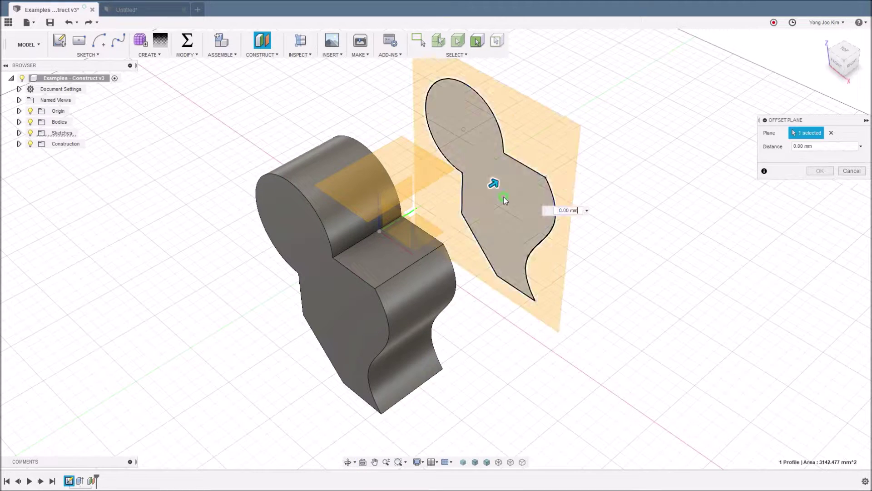
left_click_drag(499, 190, 546, 157)
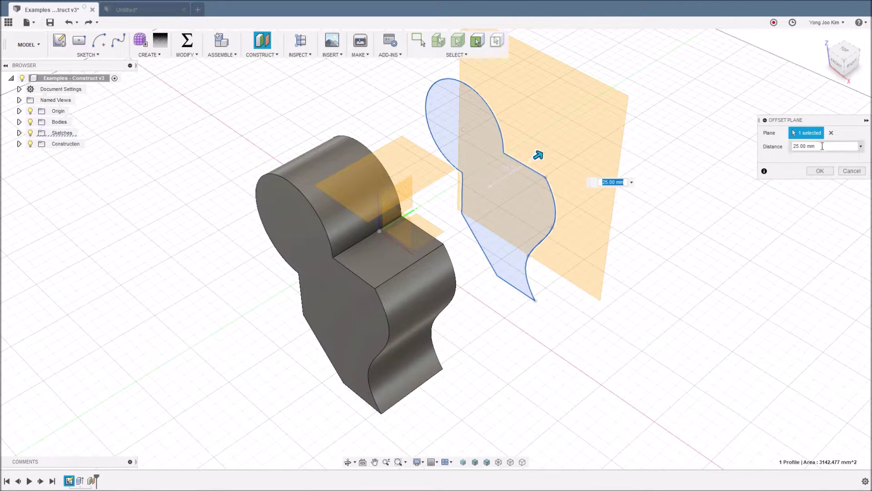
left_click(614, 306)
left_click_drag(550, 332, 619, 306)
key("Escape")
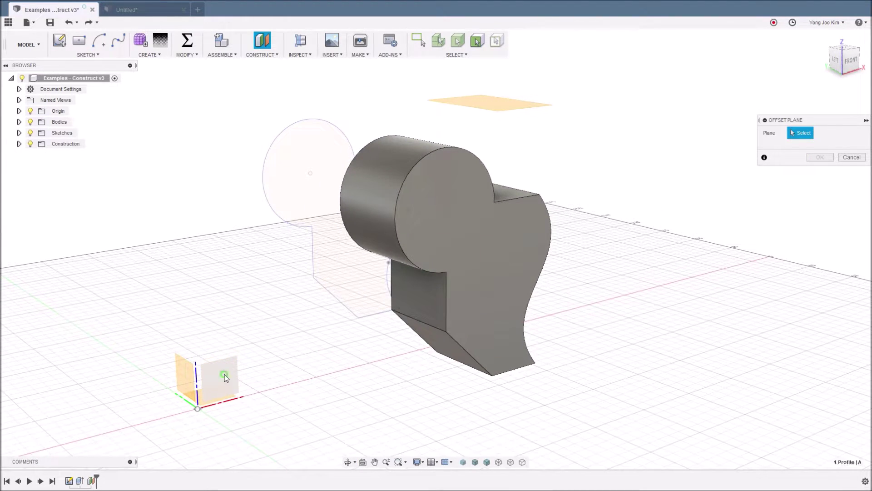
left_click(224, 384)
left_click_drag(225, 382, 156, 302)
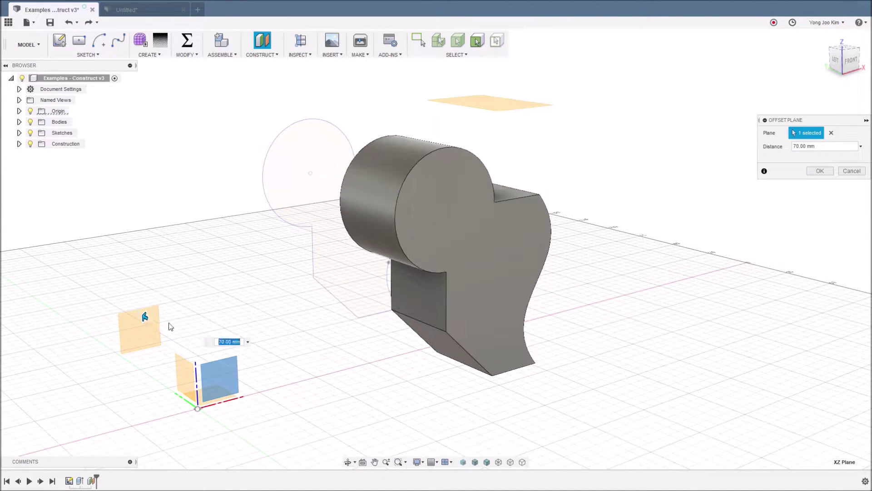
left_click(832, 133)
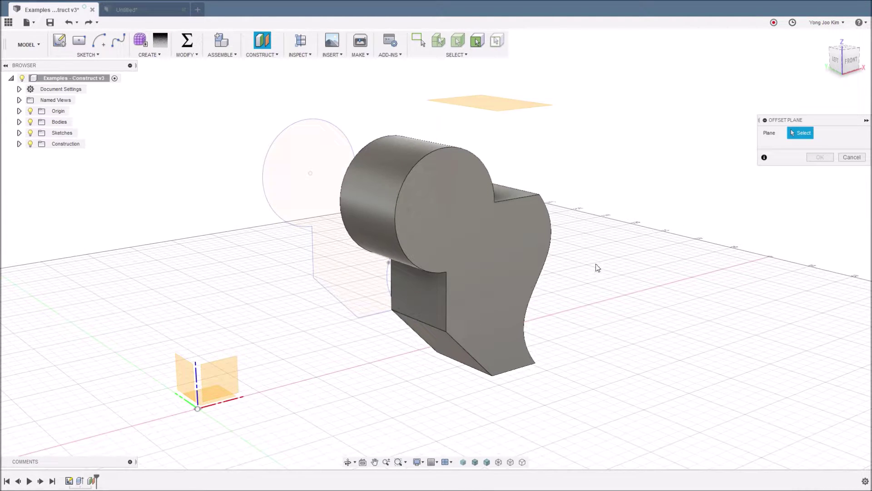
middle_click_drag(381, 184, 462, 243, "shift")
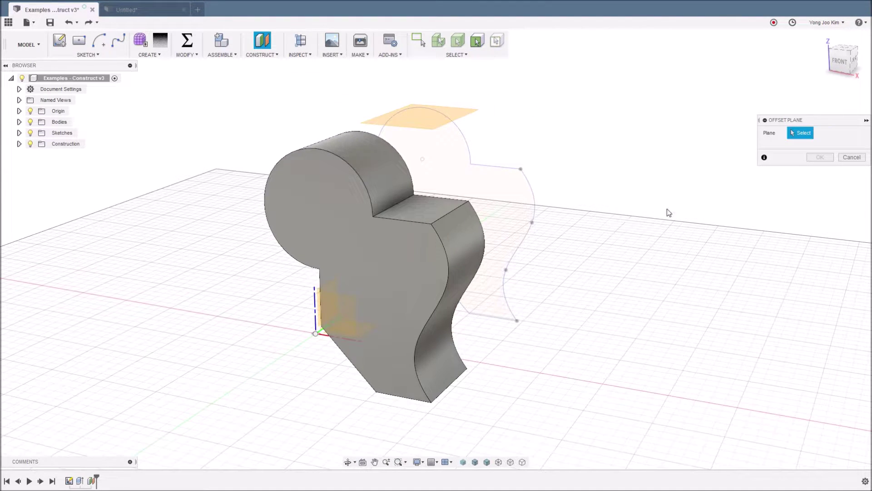
Discard the pending offset plane and hide Plane8 in the Construction folder.
left_click(846, 158)
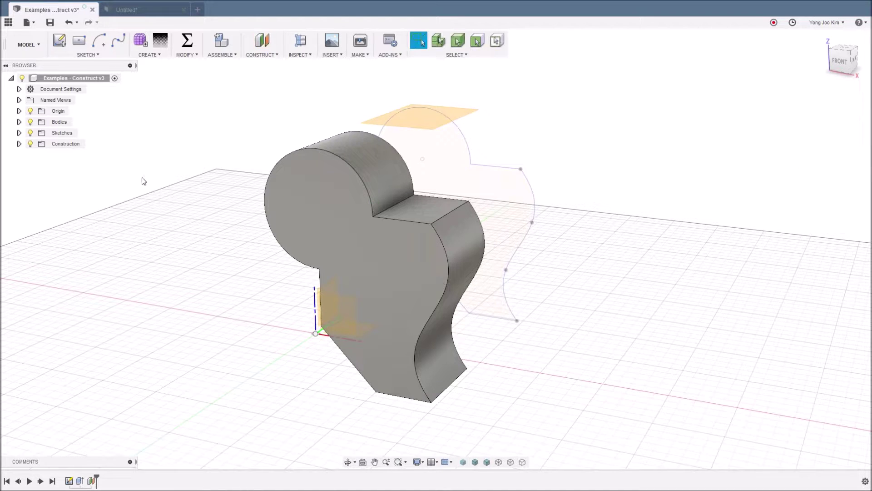
left_click(19, 143)
left_click(38, 154)
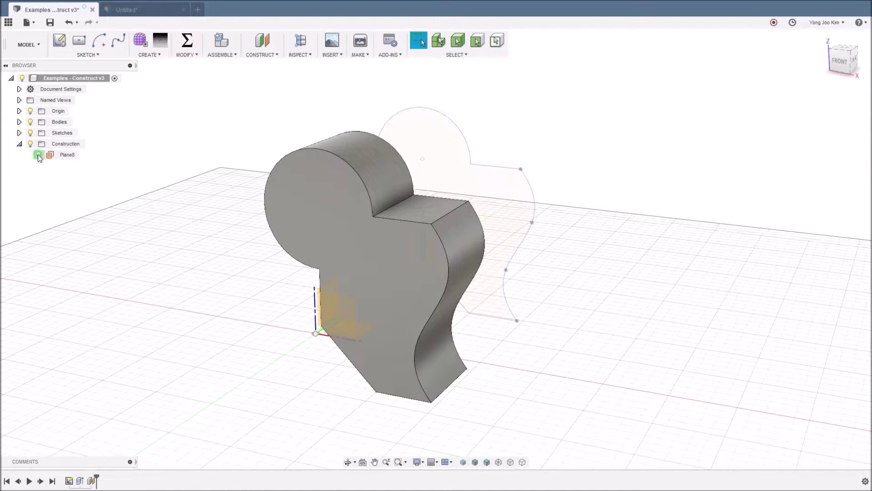
Create Plane9 at -45 degrees about the block's top edge using Plane at Angle.
left_click(263, 57)
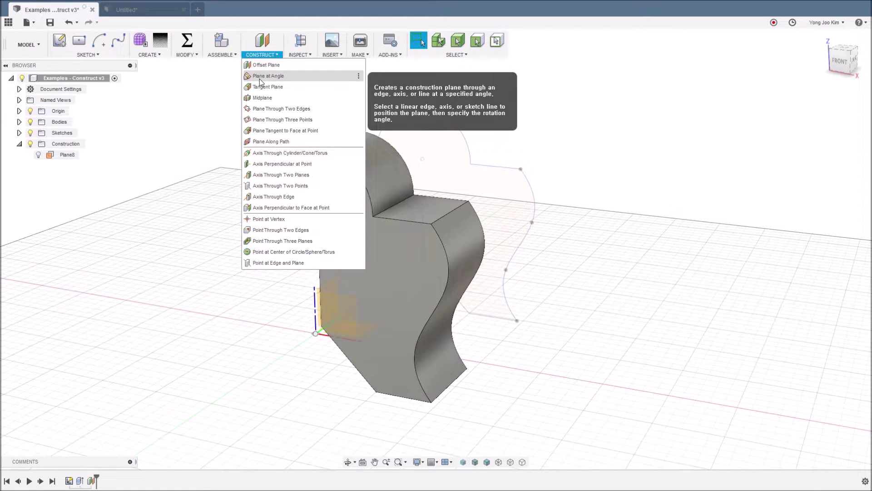
left_click(293, 77)
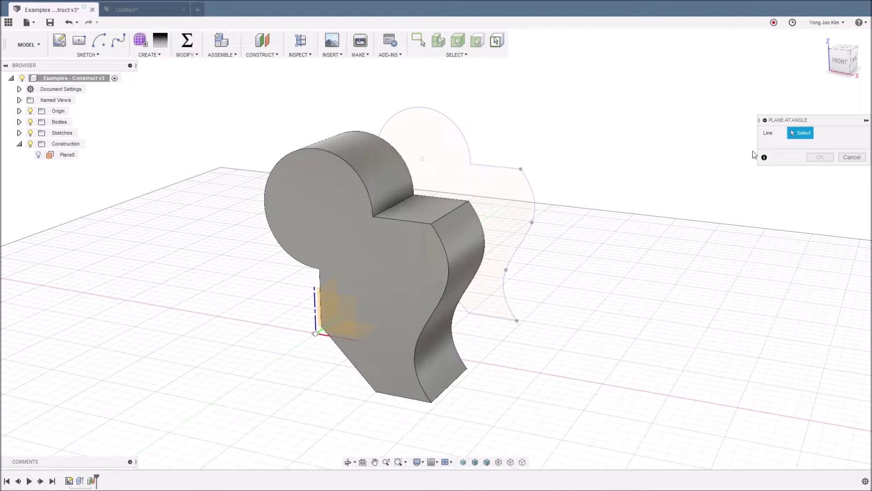
left_click(767, 146)
left_click(453, 218)
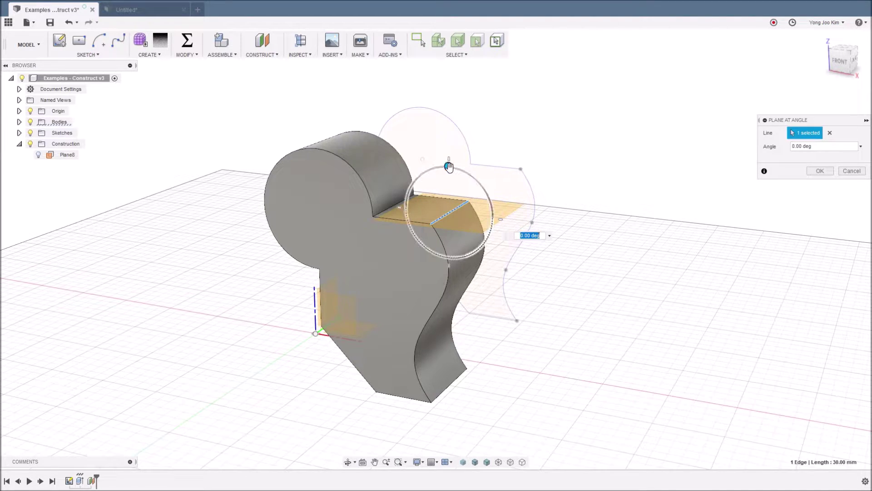
left_click_drag(449, 168, 474, 188)
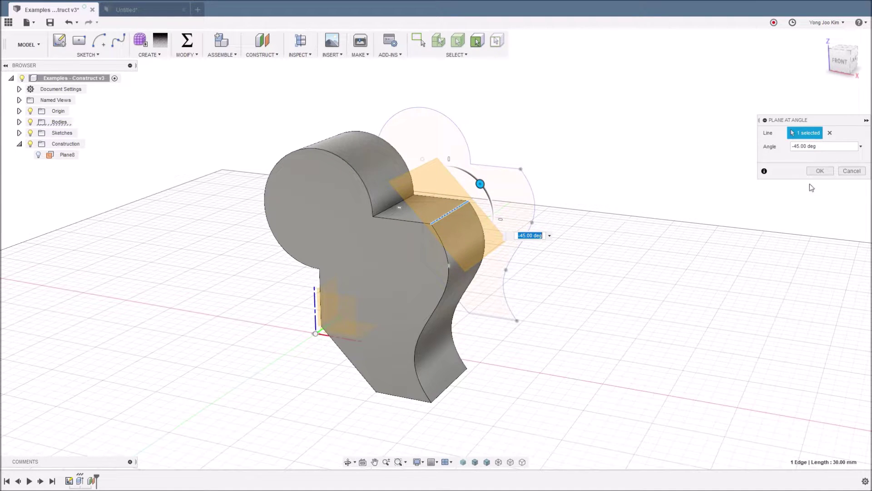
left_click(818, 172)
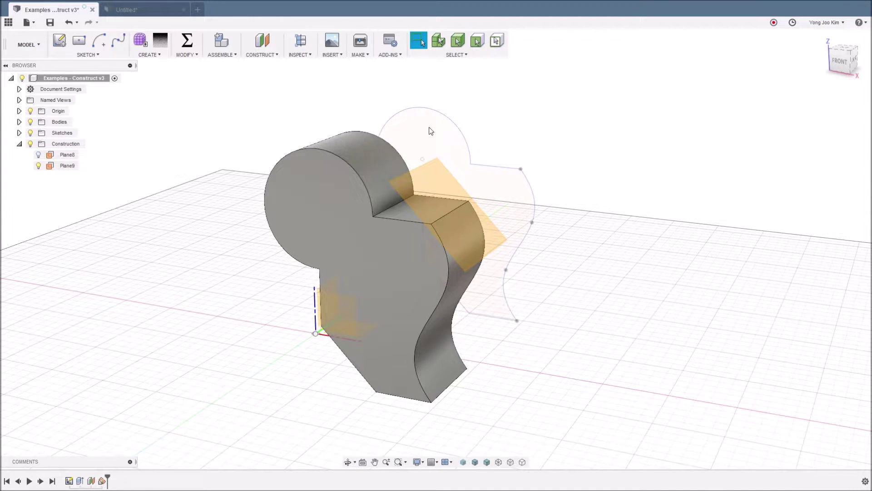
Preview a Tangent Plane on the cylinder's curved face, swung to -15 degrees.
left_click(271, 55)
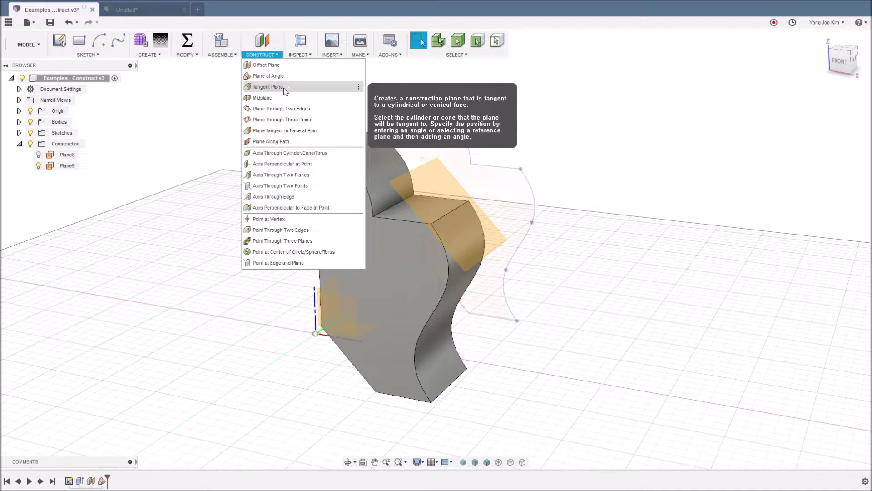
left_click(283, 88)
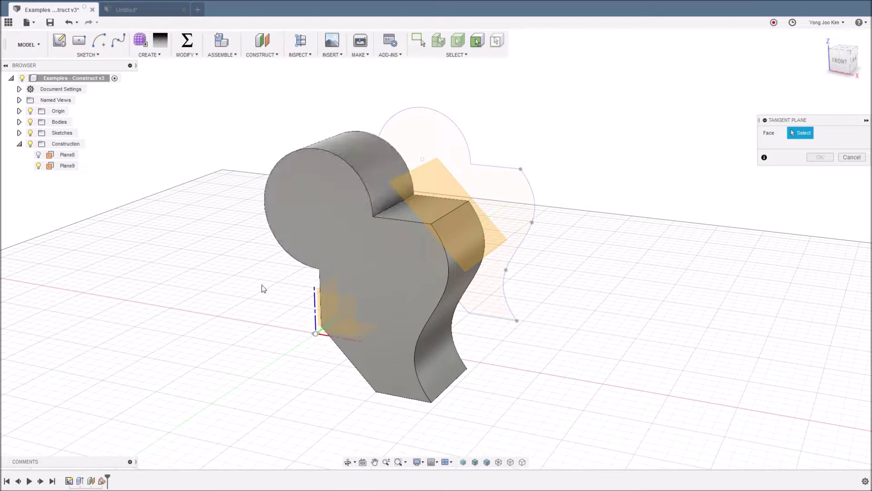
mouse_move(262, 284)
middle_mouse_down("shift")
mouse_move(307, 288)
mouse_move(356, 233)
middle_mouse_up("shift")
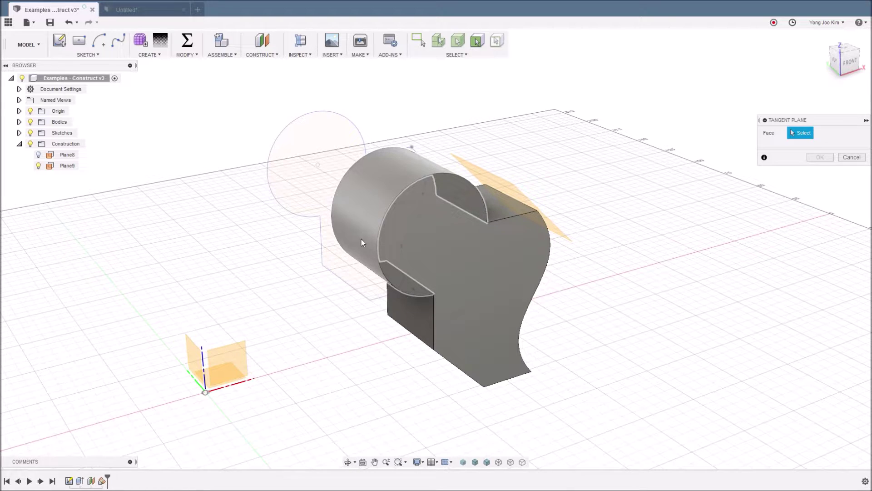
left_click(376, 202)
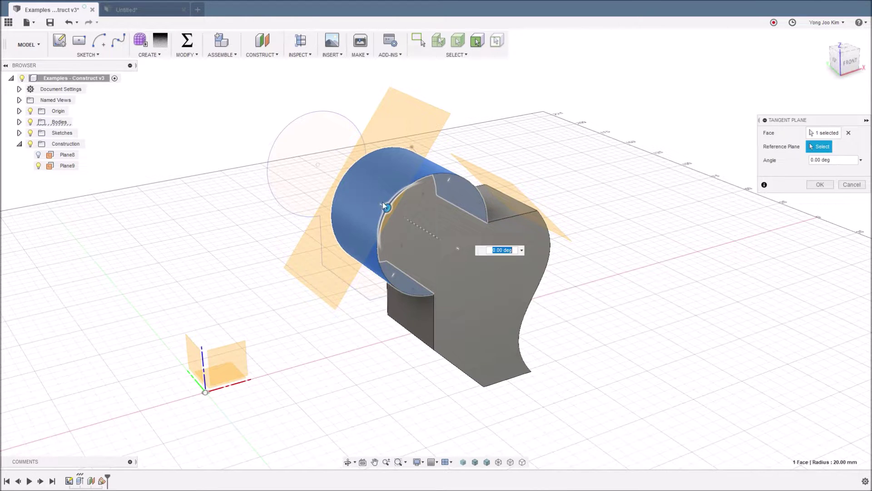
middle_click_drag(420, 230, 397, 215, "shift")
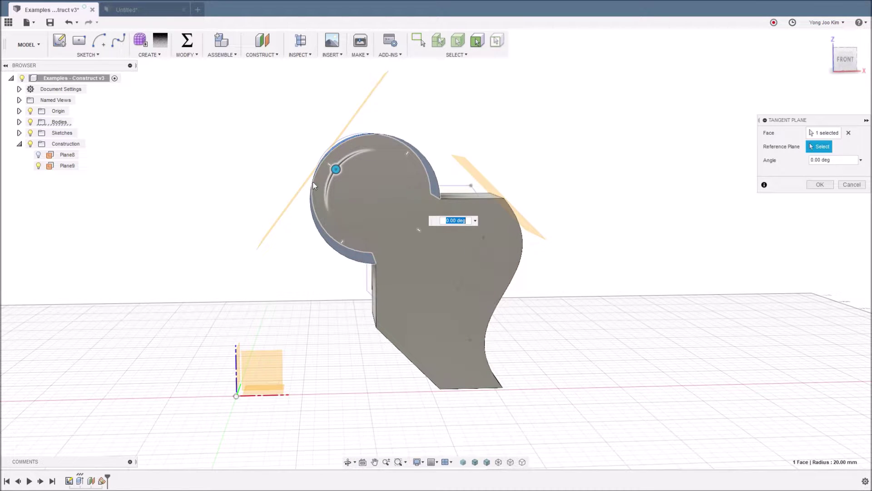
mouse_move(336, 169)
left_mouse_down()
mouse_move(380, 150)
mouse_move(328, 197)
left_mouse_up()
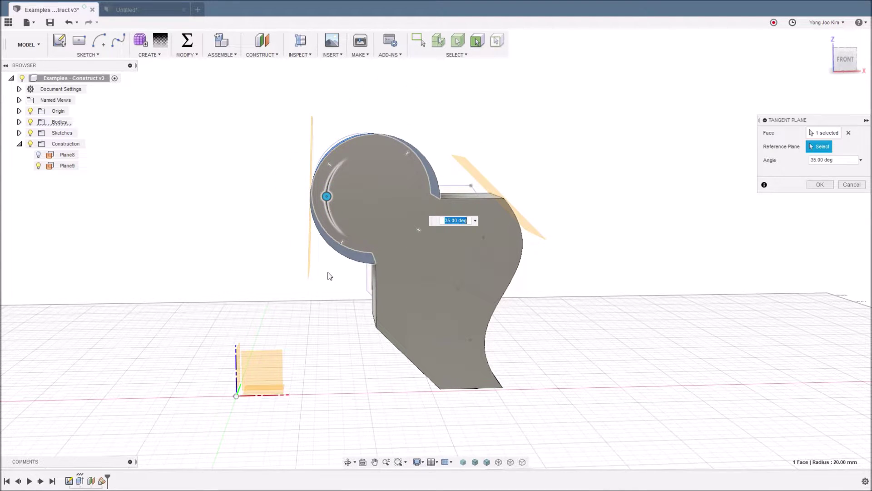
middle_click_drag(332, 272, 346, 269, "shift")
left_click_drag(359, 210, 386, 184)
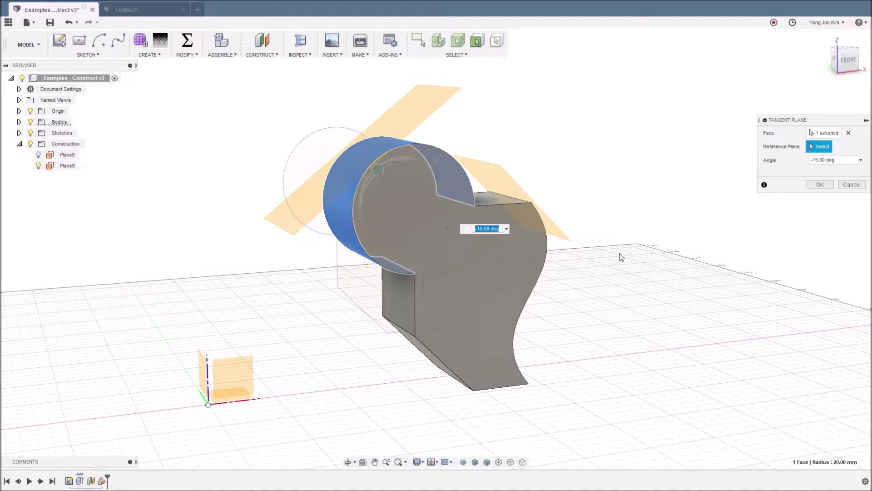
middle_click_drag(619, 254, 592, 253, "shift")
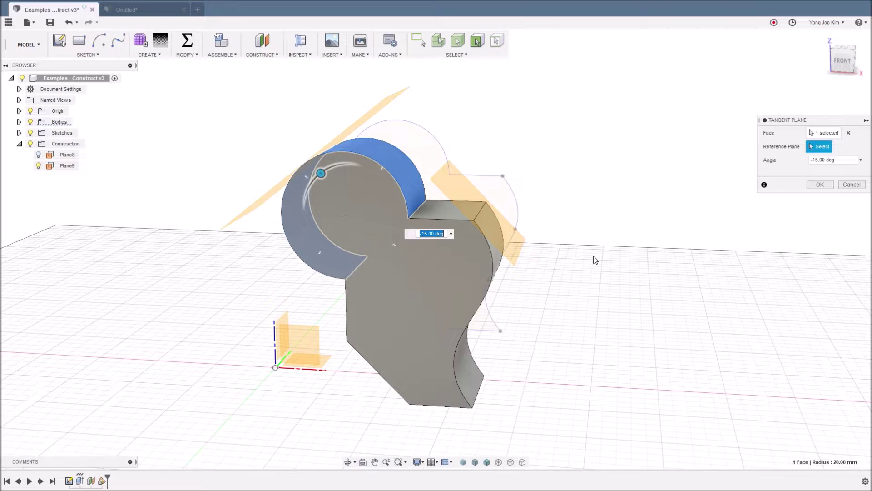
Try Plane9, then the flat side face, as the tangent plane's reference.
left_click(460, 188)
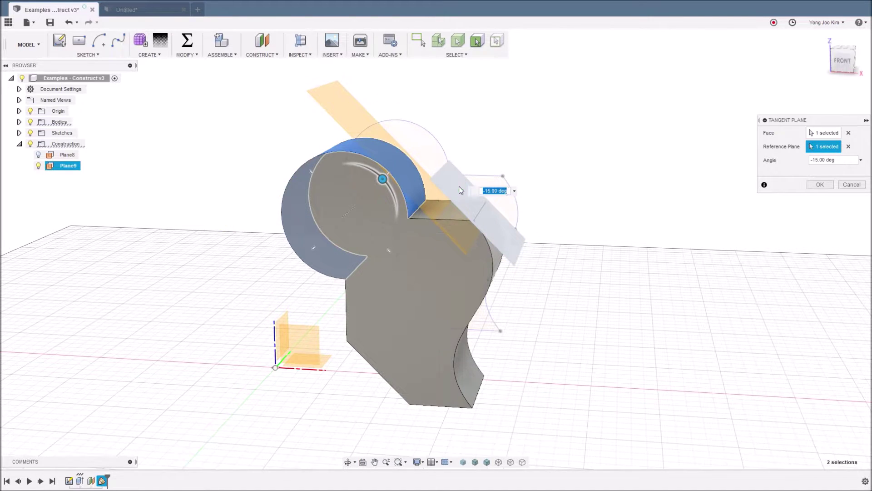
mouse_move(532, 194)
middle_mouse_down("shift")
mouse_move(552, 191)
mouse_move(503, 189)
middle_mouse_up("shift")
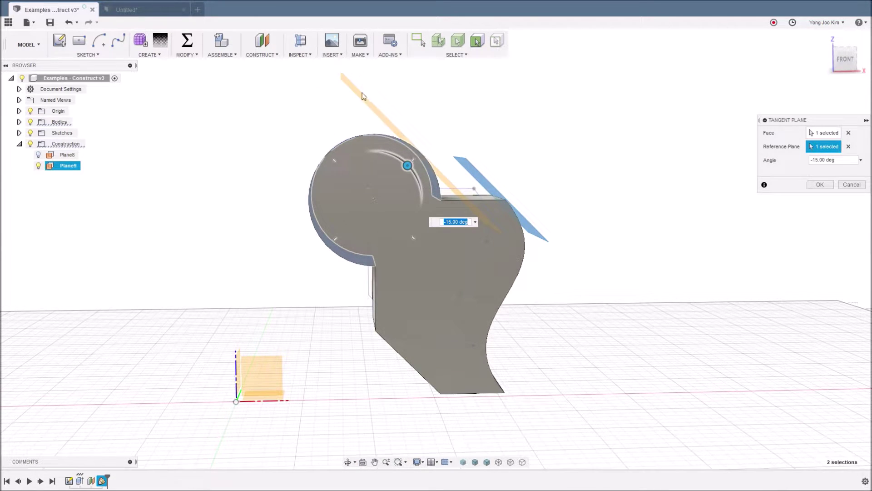
middle_click_drag(456, 145, 450, 148, "shift")
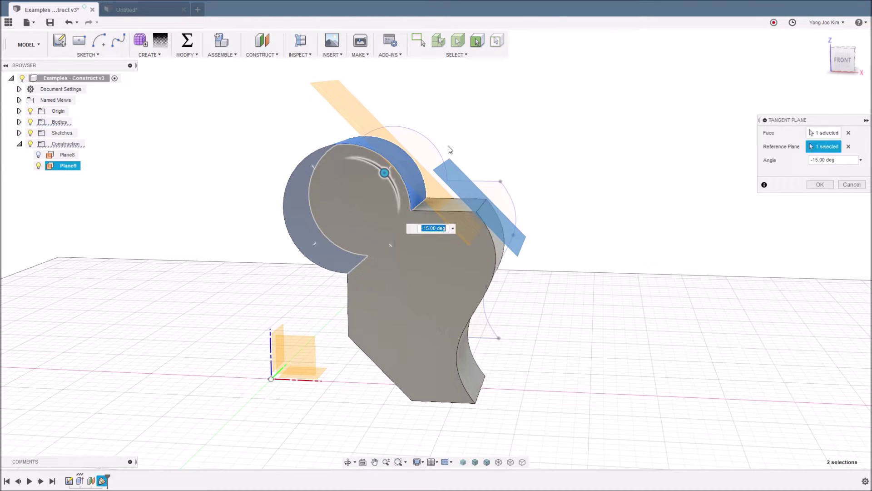
left_click(849, 146)
middle_click_drag(590, 291, 609, 275, "shift")
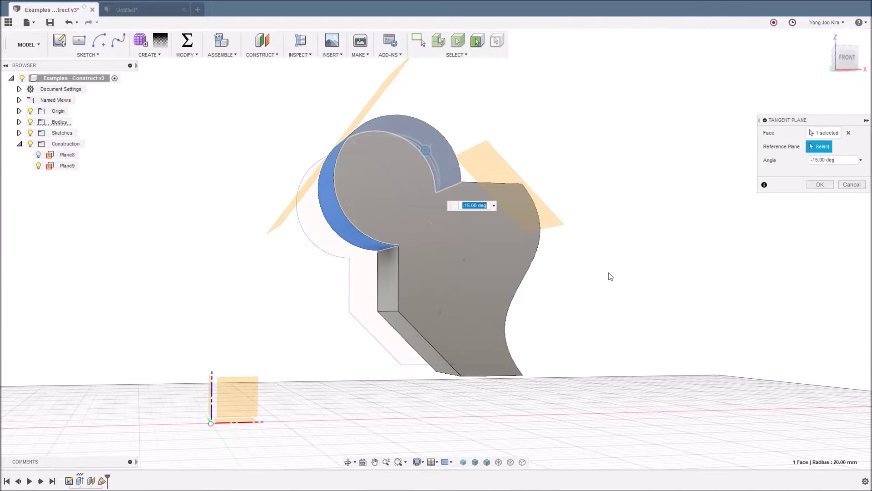
left_click(389, 279)
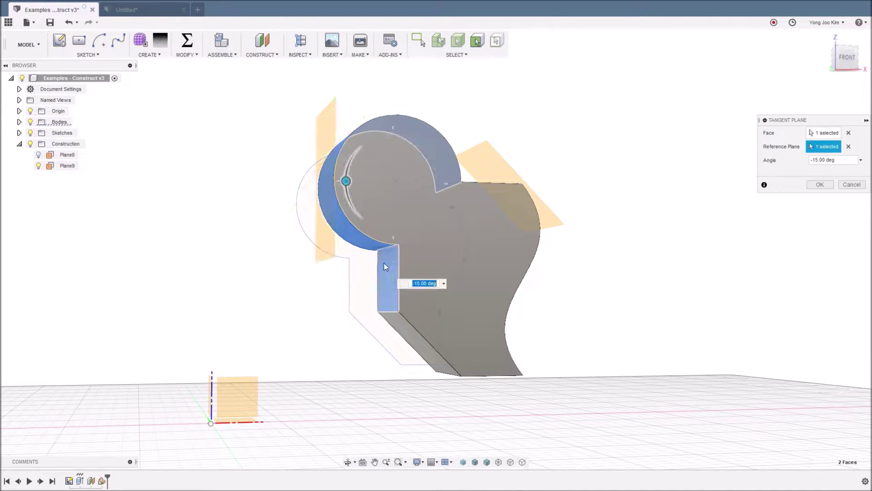
left_click(846, 63)
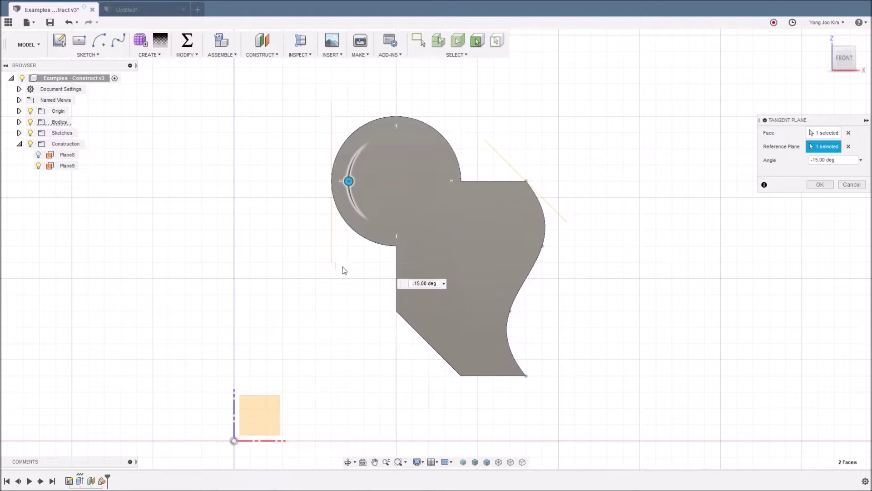
mouse_move(343, 269)
middle_mouse_down("shift")
mouse_move(364, 272)
mouse_move(384, 177)
middle_mouse_up("shift")
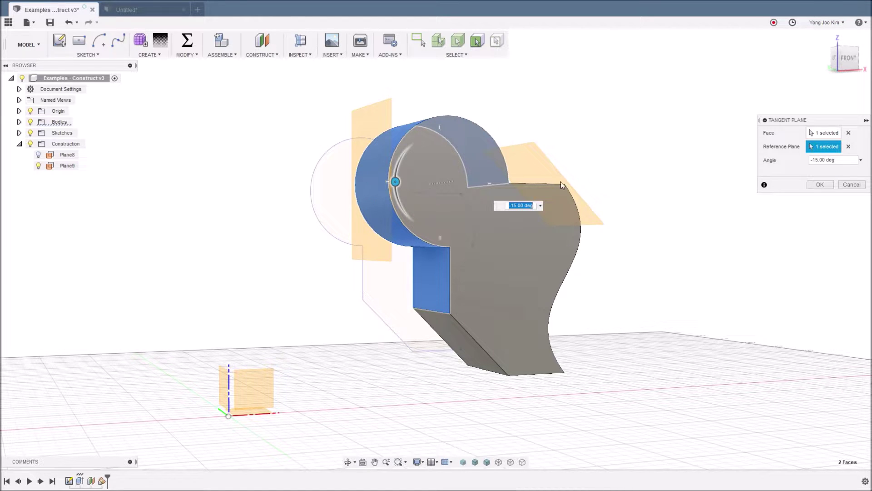
left_click(851, 185)
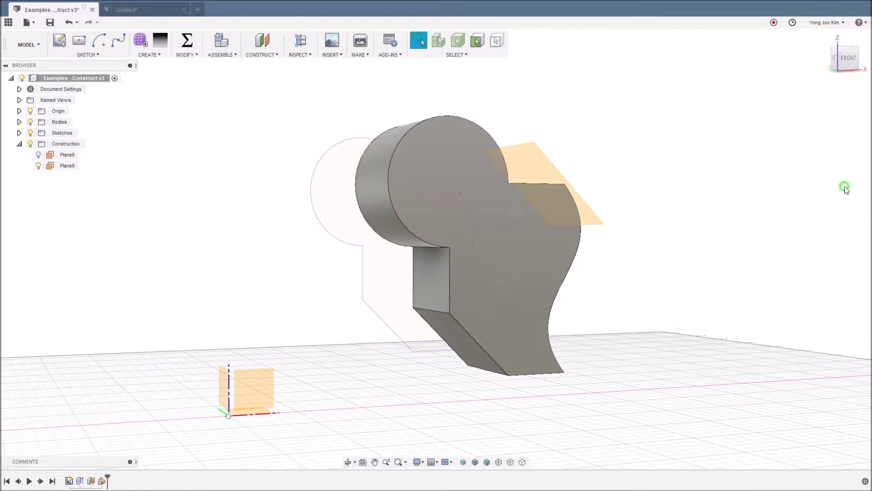
middle_click_drag(708, 233, 678, 245)
left_click(42, 168)
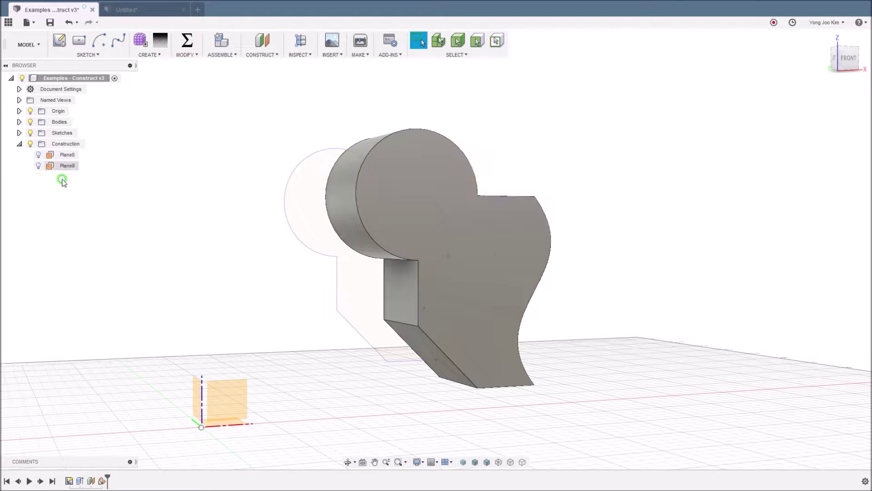
left_click(267, 55)
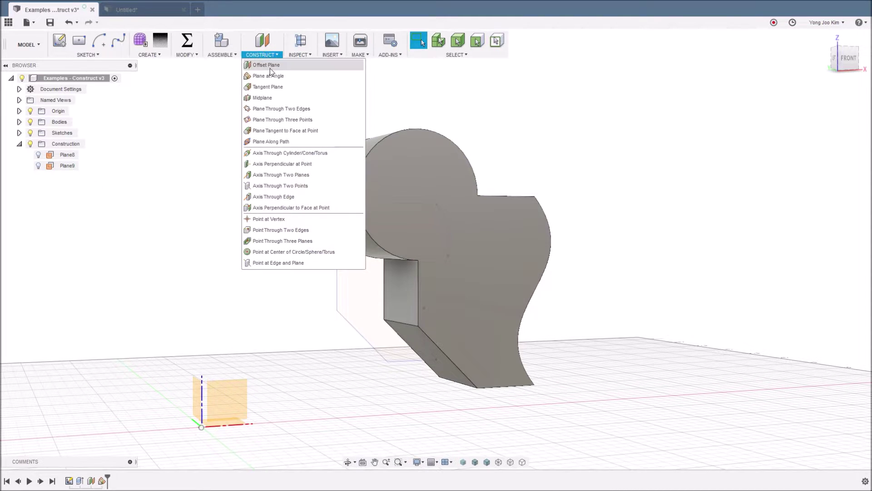
left_click(282, 97)
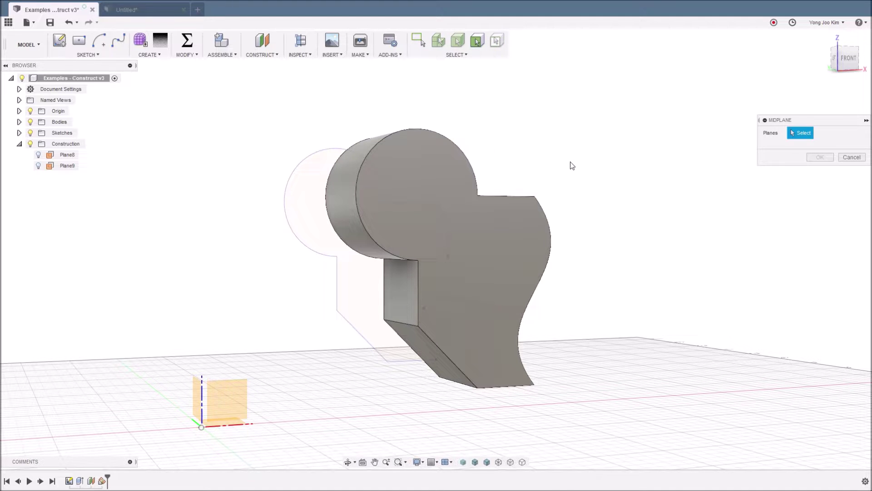
middle_click_drag(571, 165, 555, 170, "shift")
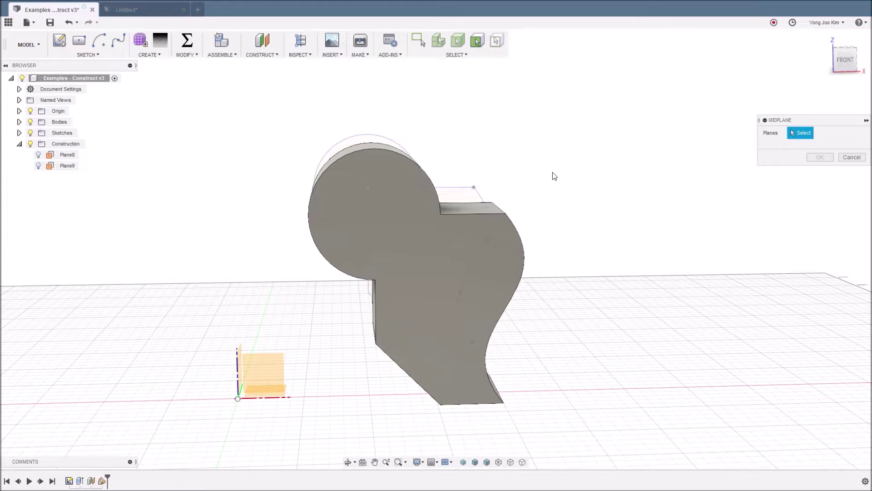
left_click(469, 208)
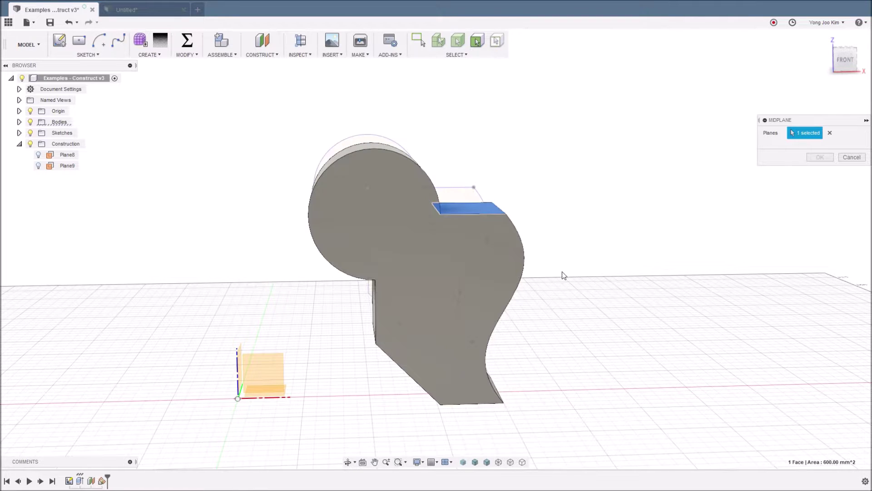
middle_click_drag(562, 272, 557, 240, "shift")
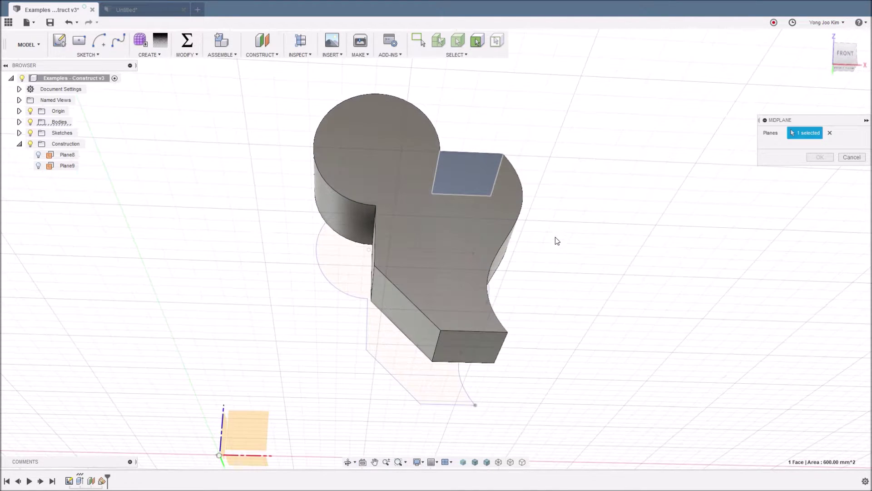
left_click(488, 343)
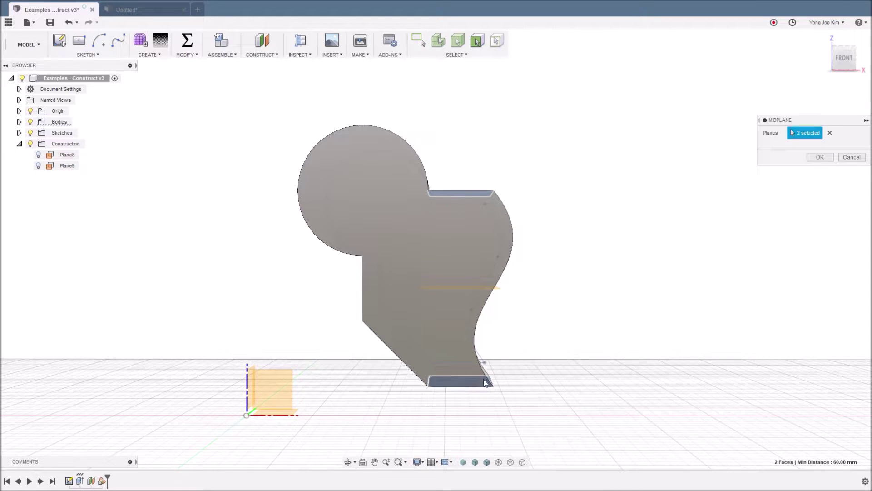
left_click(830, 133)
middle_click_drag(579, 220, 522, 216, "shift")
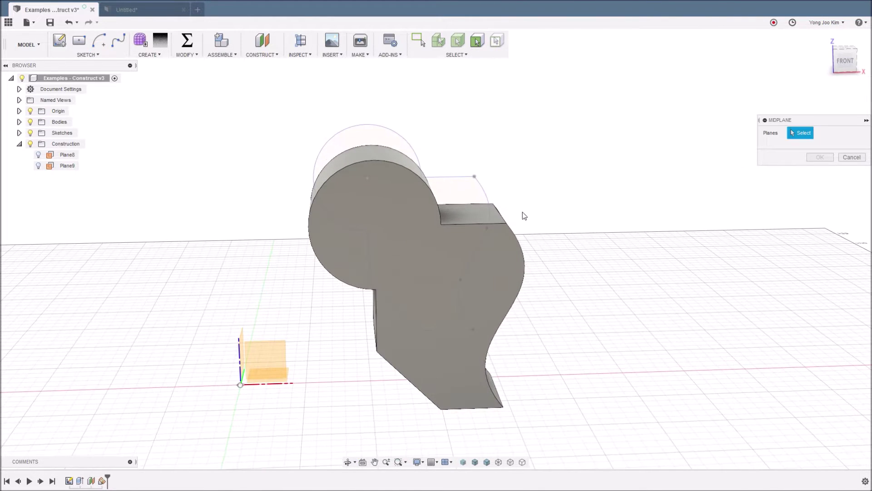
left_click(483, 218)
mouse_move(577, 269)
middle_mouse_down("shift")
mouse_move(585, 254)
mouse_move(581, 281)
mouse_move(545, 270)
middle_mouse_up("shift")
left_click(421, 347)
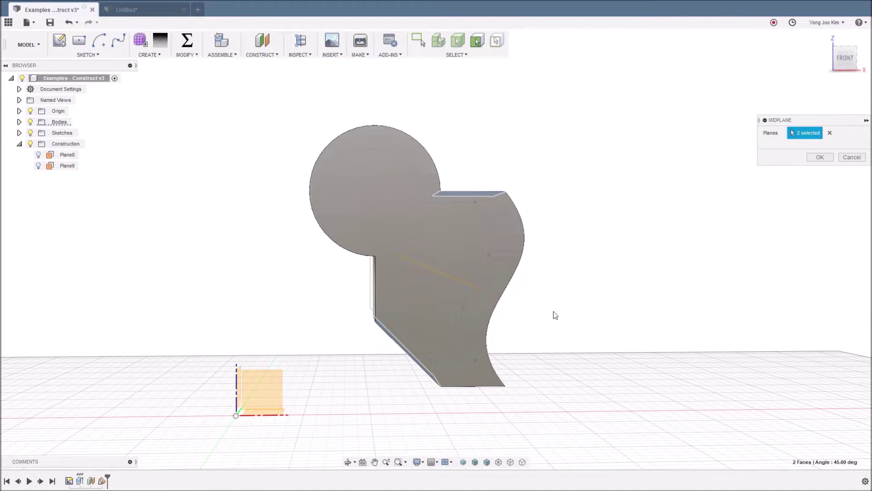
middle_click_drag(549, 326, 561, 324, "shift")
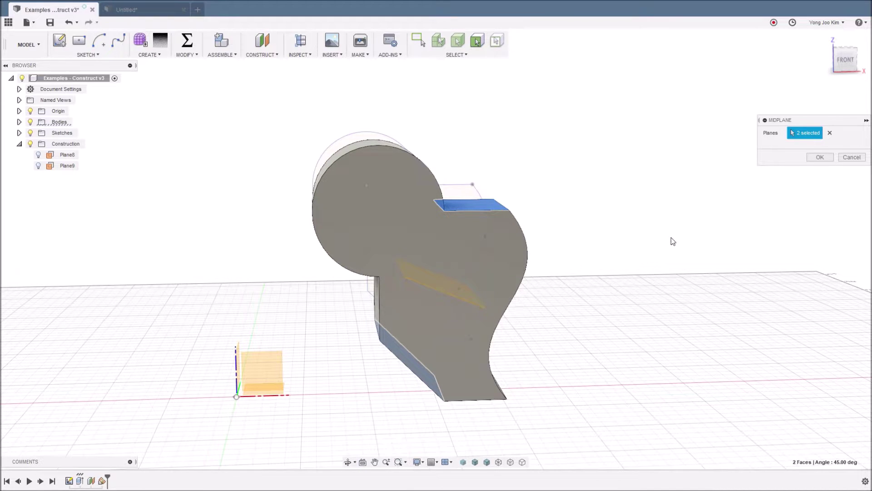
left_click(844, 161)
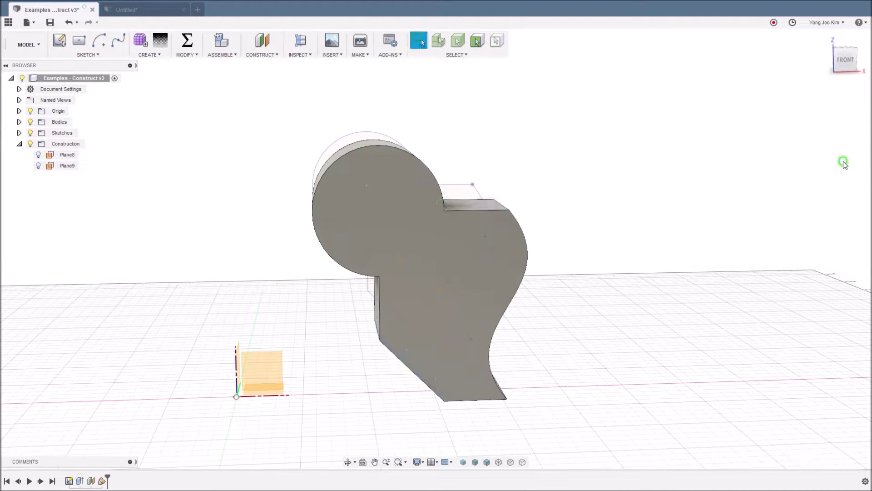
left_click(267, 55)
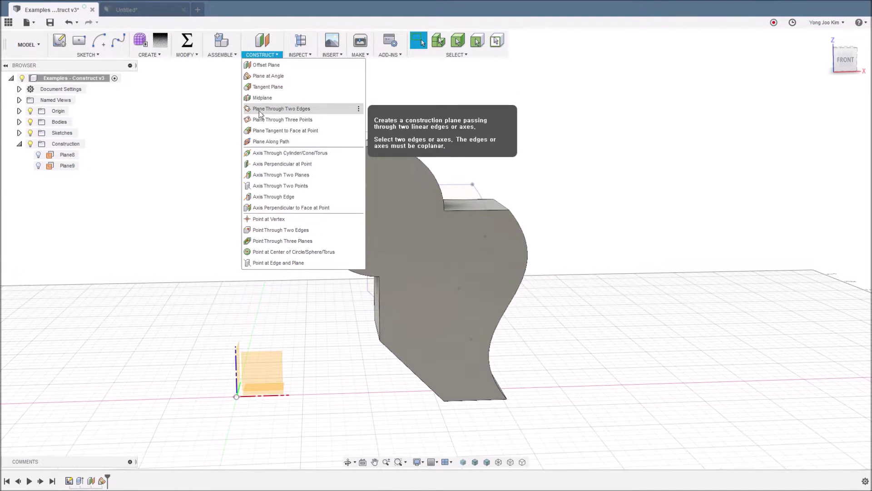
left_click(312, 112)
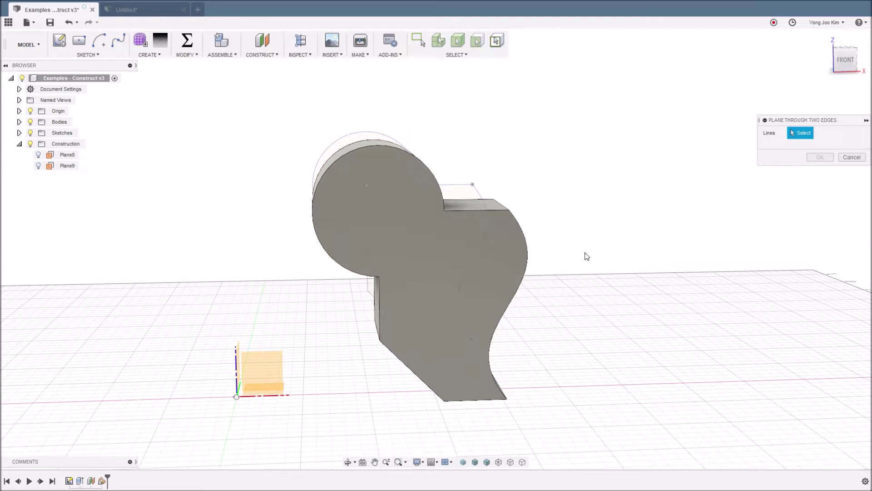
middle_click_drag(571, 266, 566, 249, "shift")
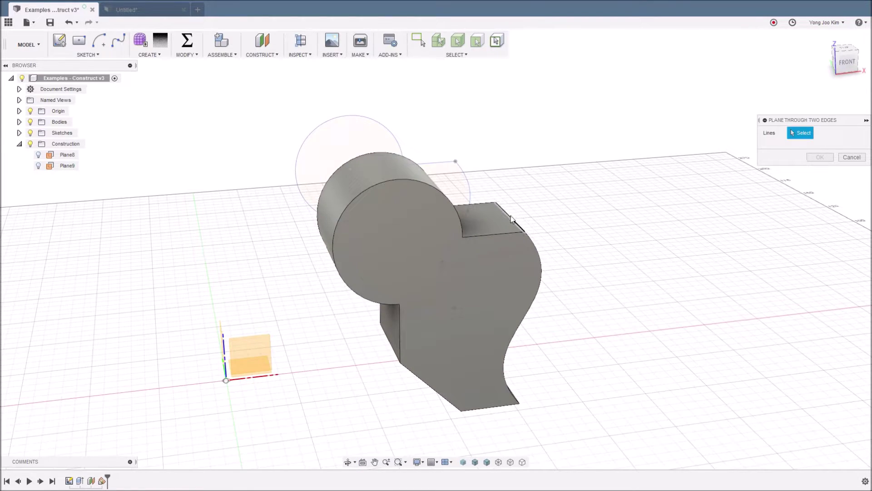
left_click(511, 219)
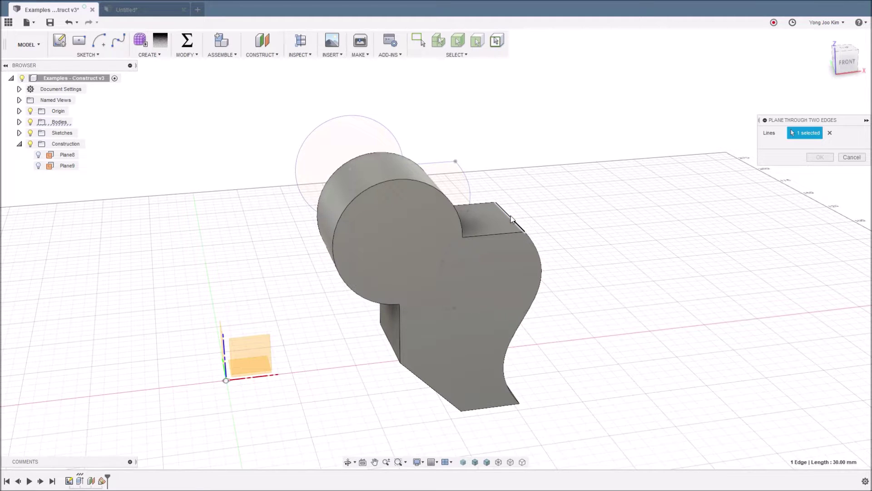
mouse_move(462, 326)
middle_mouse_down("shift")
mouse_move(557, 306)
mouse_move(483, 348)
mouse_move(570, 326)
middle_mouse_up("shift")
left_click(404, 340)
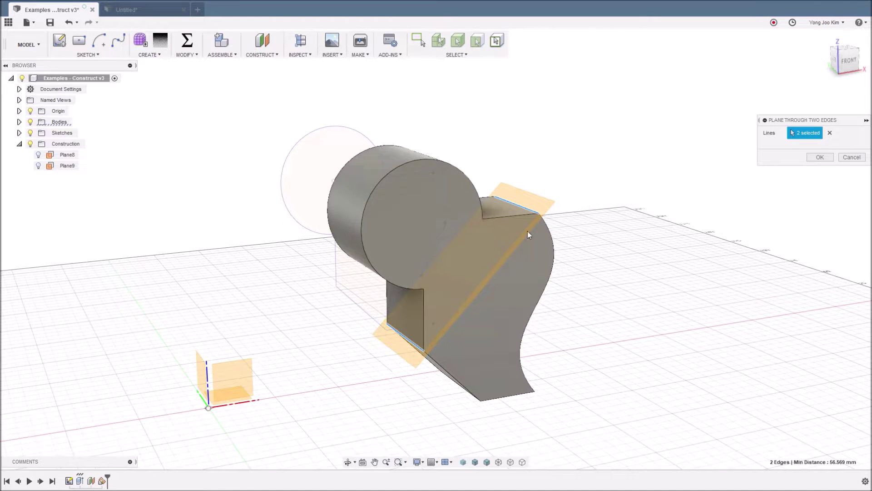
mouse_move(582, 288)
middle_mouse_down("shift")
mouse_move(554, 267)
mouse_move(586, 289)
middle_mouse_up("shift")
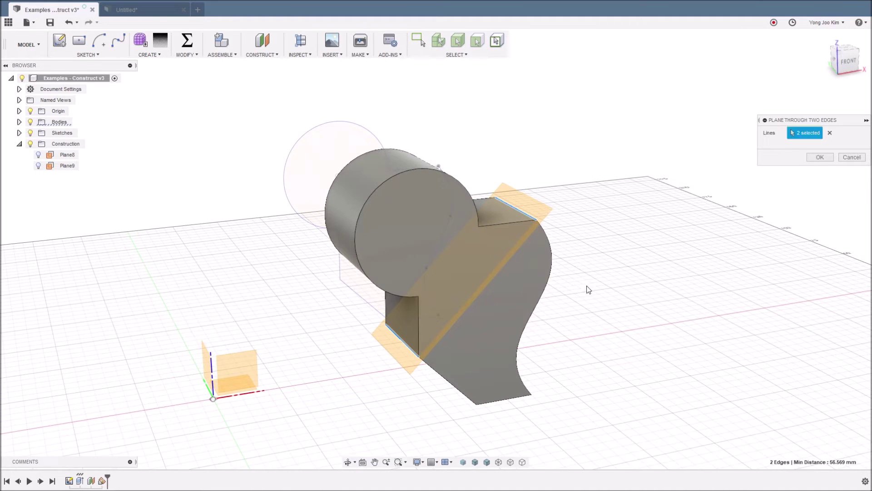
left_click(833, 133)
mouse_move(705, 191)
middle_mouse_down("shift")
mouse_move(630, 219)
mouse_move(600, 219)
middle_mouse_up("shift")
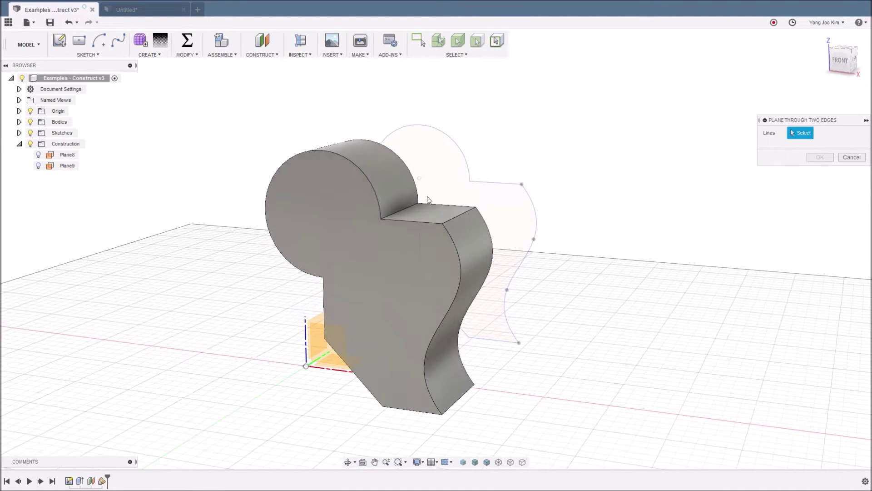
left_click(411, 208)
left_click(467, 391)
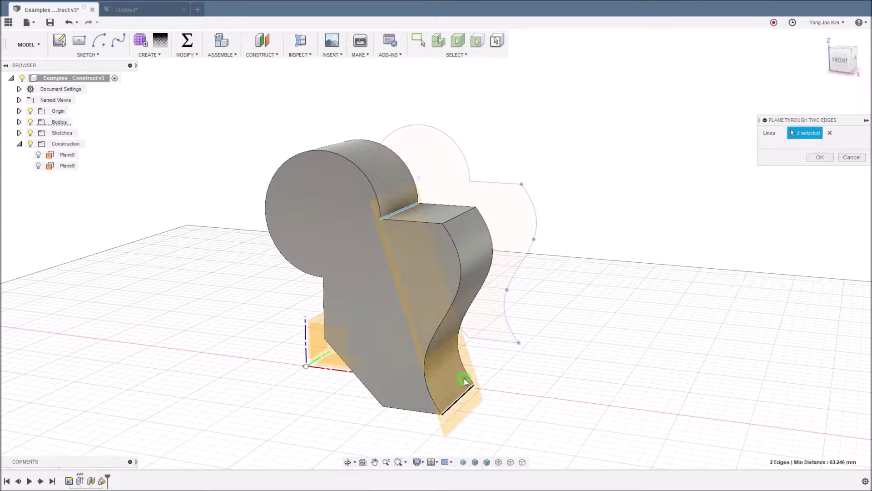
left_click(827, 133)
left_click(848, 157)
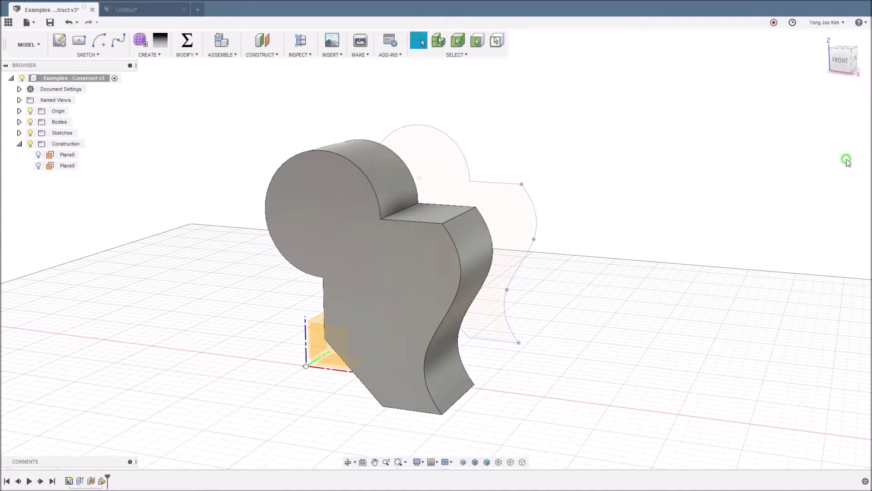
Preview a plane through three step vertices, cancel it, and reopen the Construct list.
left_click(263, 56)
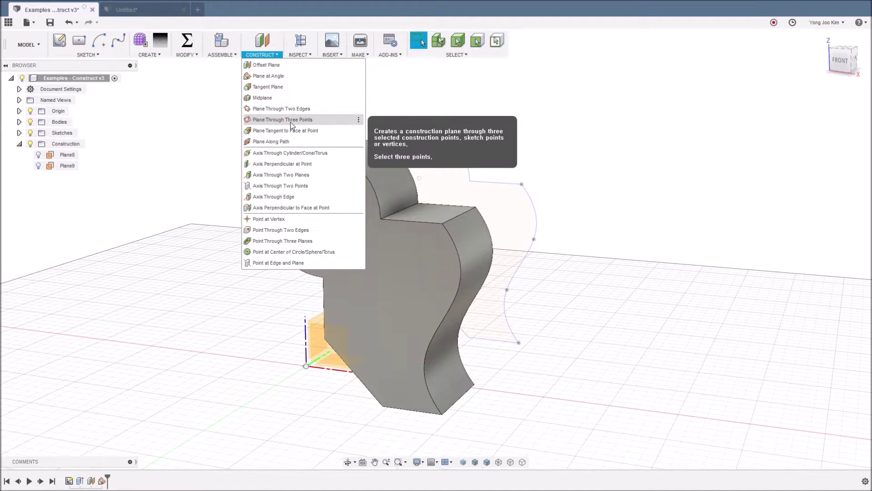
left_click(306, 121)
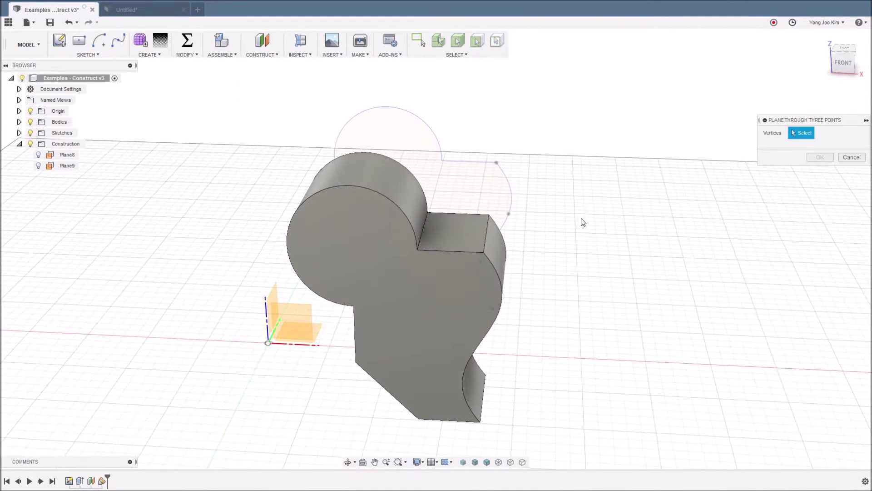
middle_click_drag(568, 210, 579, 187, "shift")
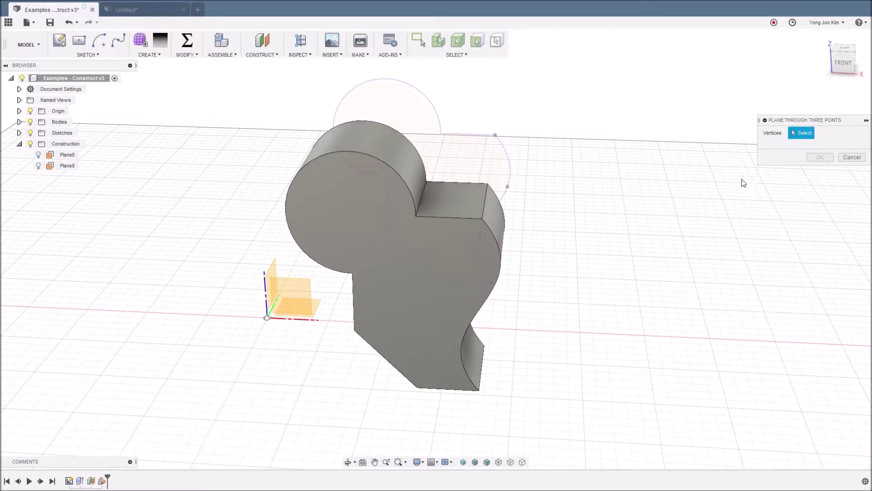
left_click(470, 192)
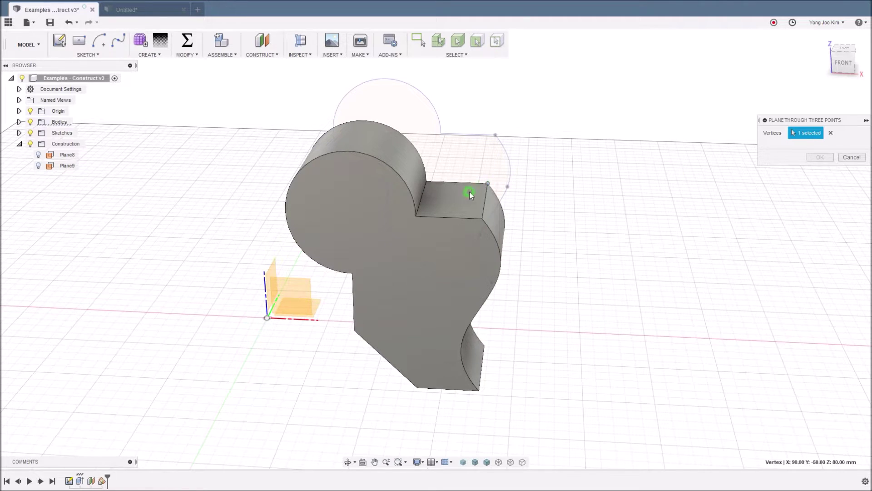
left_click(416, 216)
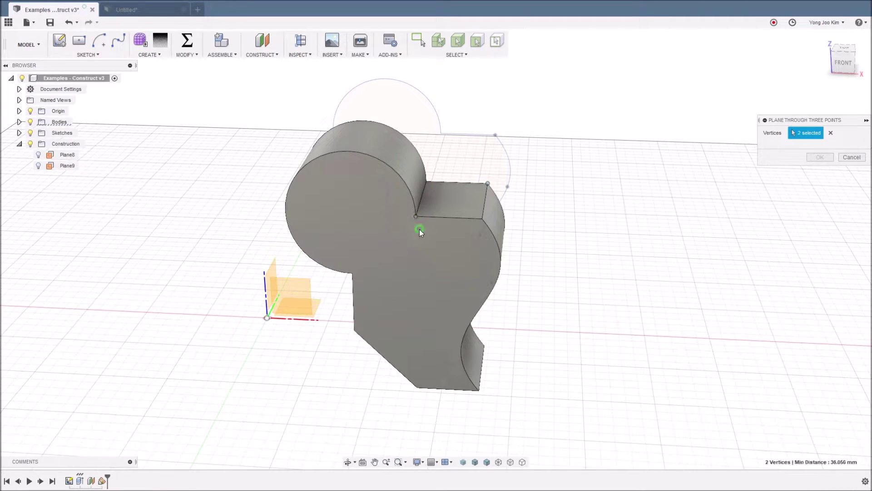
left_click(419, 387)
middle_click_drag(547, 294, 522, 240, "shift")
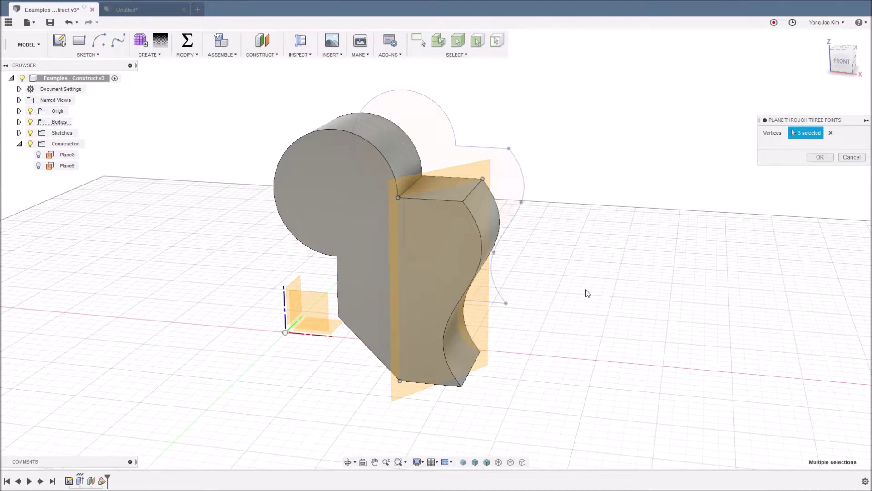
left_click(848, 159)
left_click(266, 56)
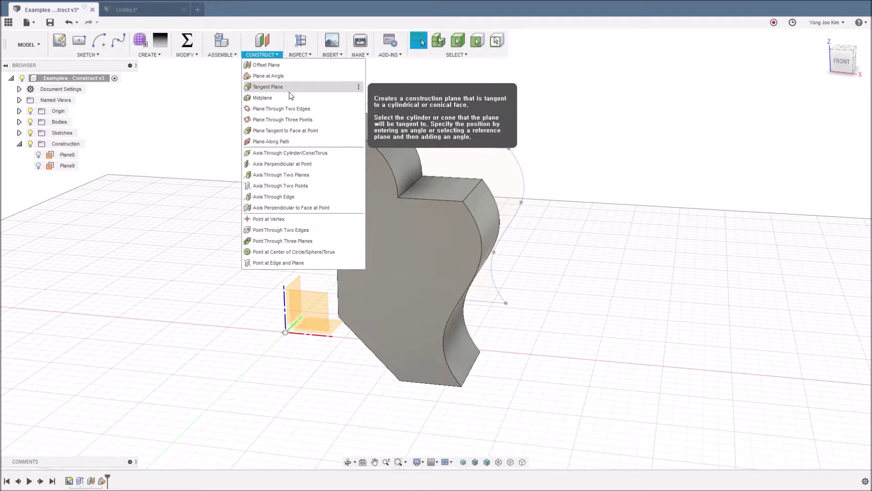
Pick the cylinder face and the corner point below it for Plane Tangent to Face at Point.
left_click(299, 130)
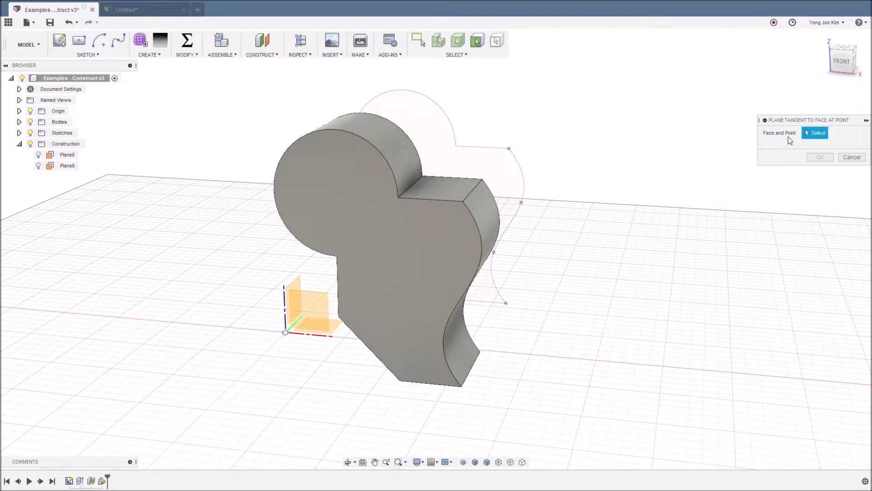
middle_click_drag(594, 232, 575, 218, "shift")
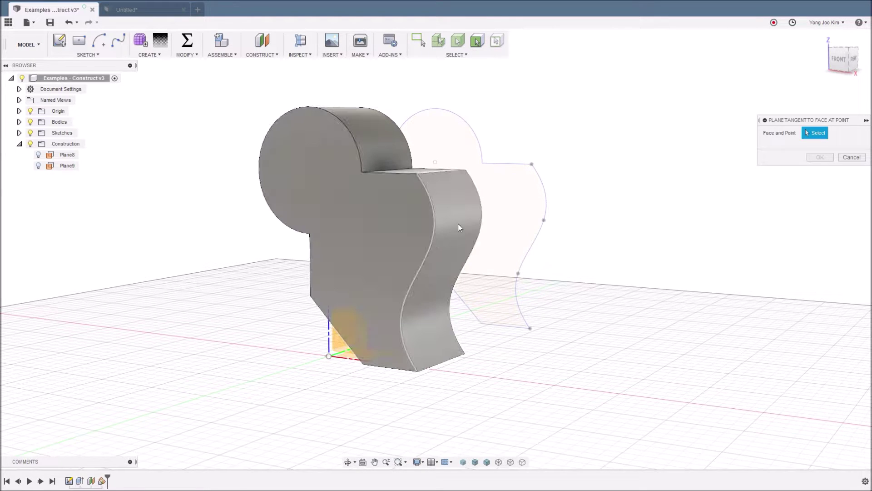
middle_click_drag(581, 247, 608, 257, "shift")
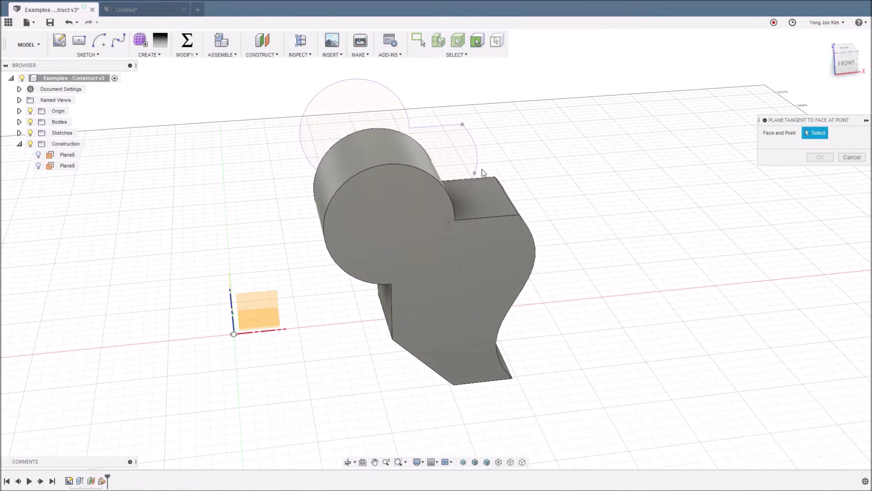
left_click(367, 152)
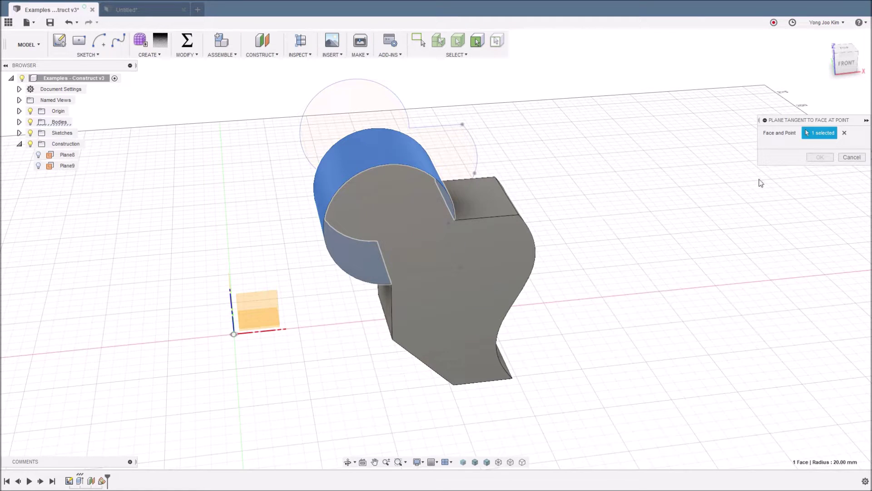
mouse_move(587, 249)
middle_mouse_down("shift")
mouse_move(589, 211)
mouse_move(539, 232)
middle_mouse_up("shift")
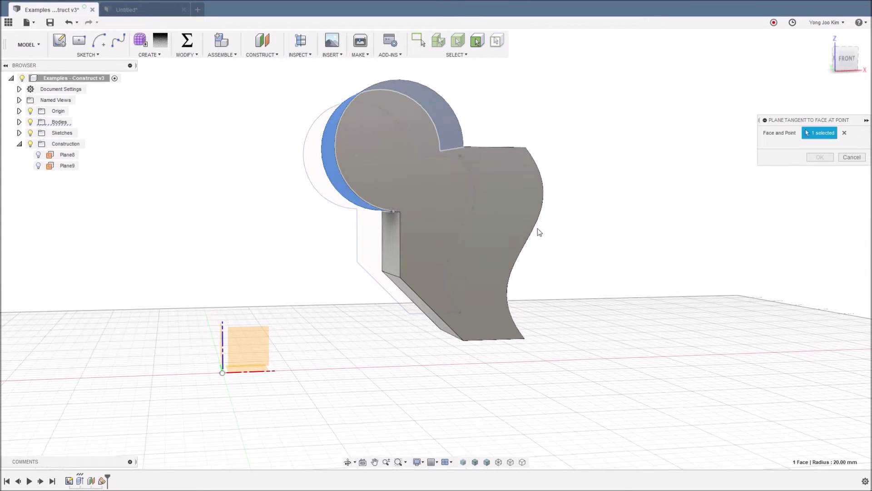
left_click(399, 276)
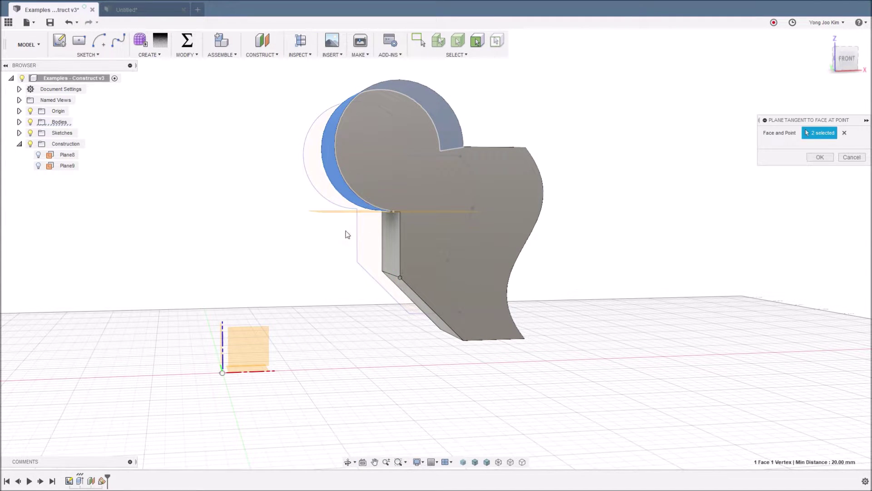
middle_click_drag(559, 241, 561, 254, "shift")
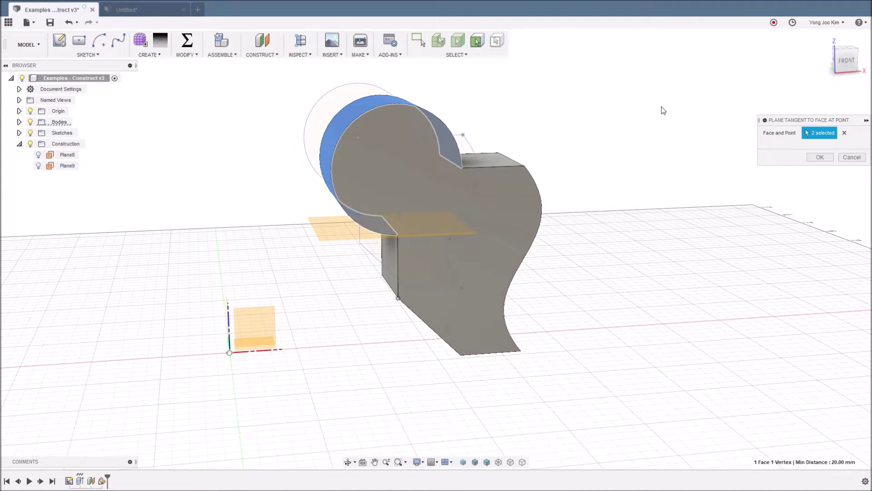
In Front view, ink the circle edge, left edge and tangent line, then clear the ink.
left_click(847, 65)
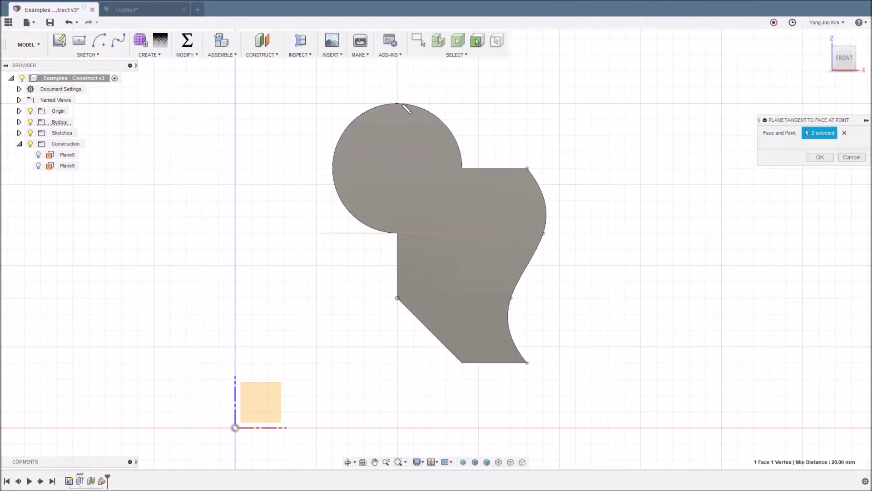
mouse_move(382, 107)
left_mouse_down()
mouse_move(335, 191)
mouse_move(437, 210)
left_mouse_up()
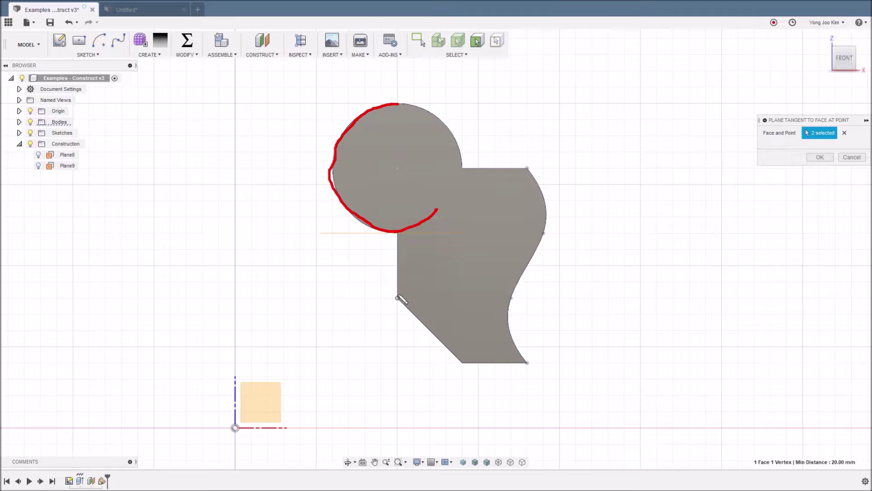
left_click_drag(397, 297, 398, 234)
left_click_drag(324, 234, 470, 236)
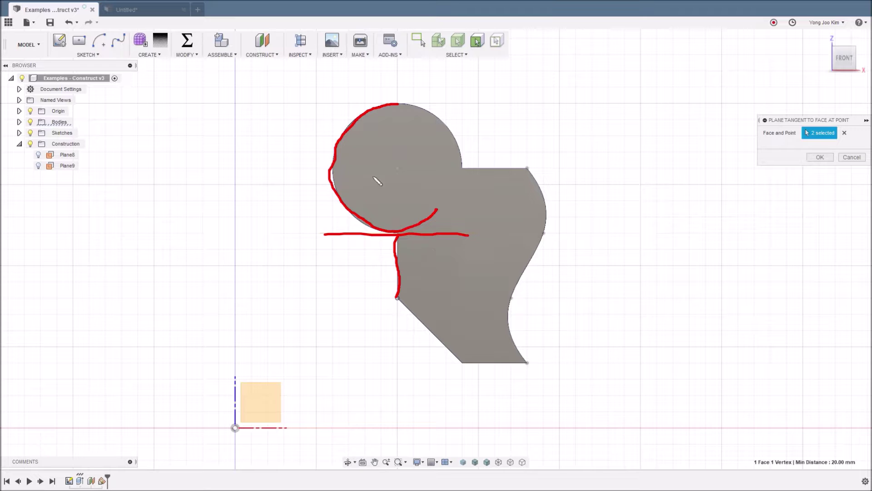
key("Escape")
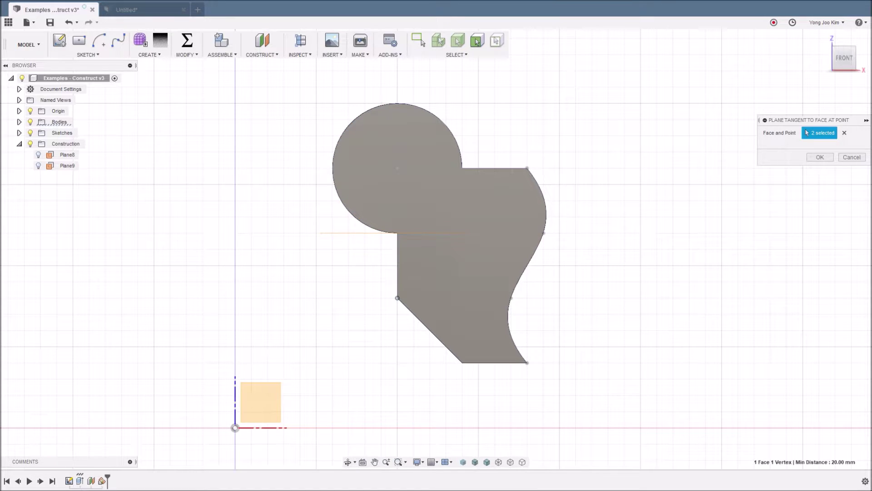
Re-pick the cylinder face with a sketch point, then cancel the tangent-at-point plane.
left_click(846, 136)
key("F6")
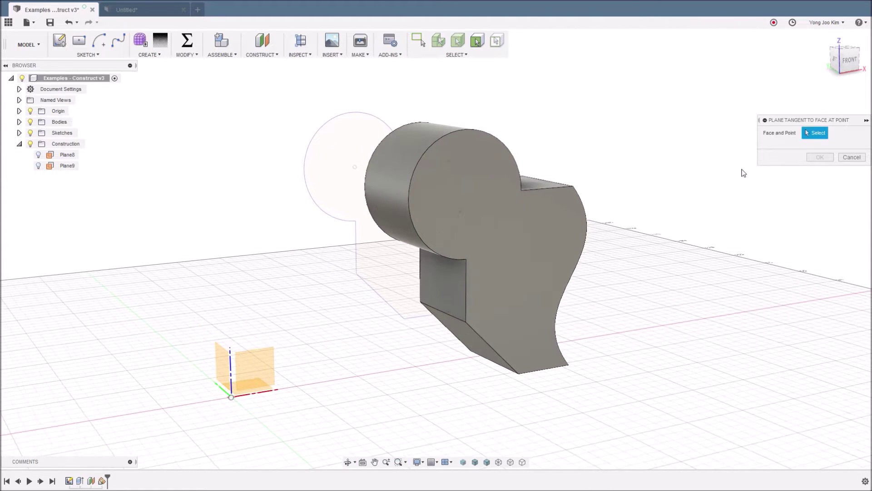
left_click(400, 149)
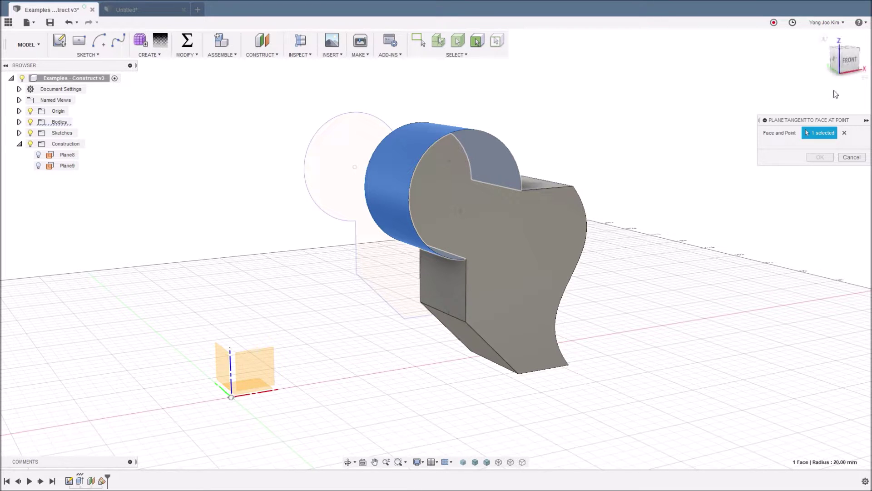
left_click(846, 59)
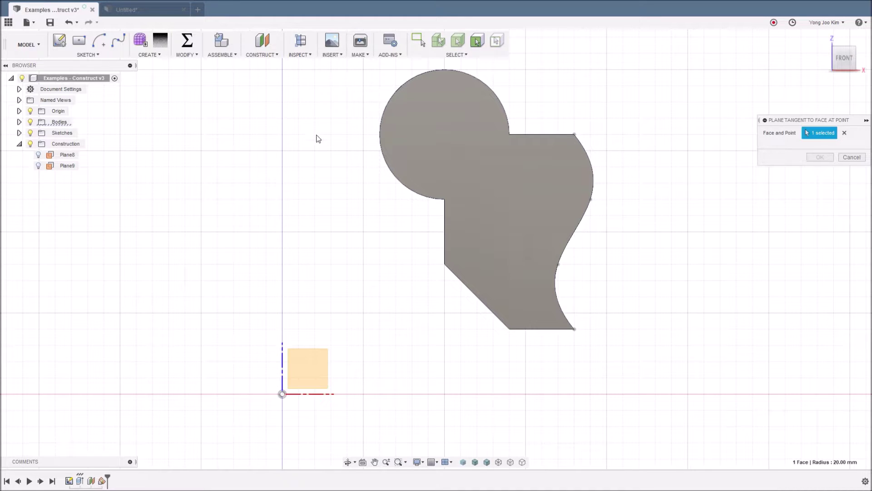
left_click(284, 393)
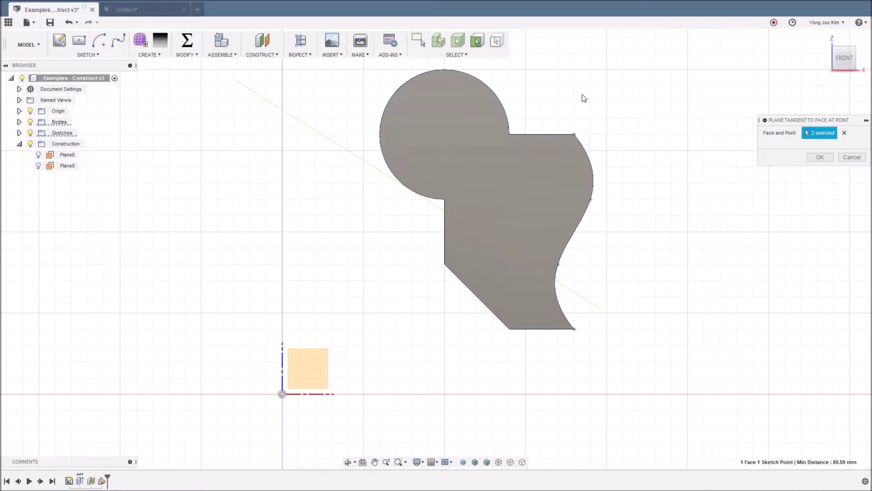
left_click(271, 56)
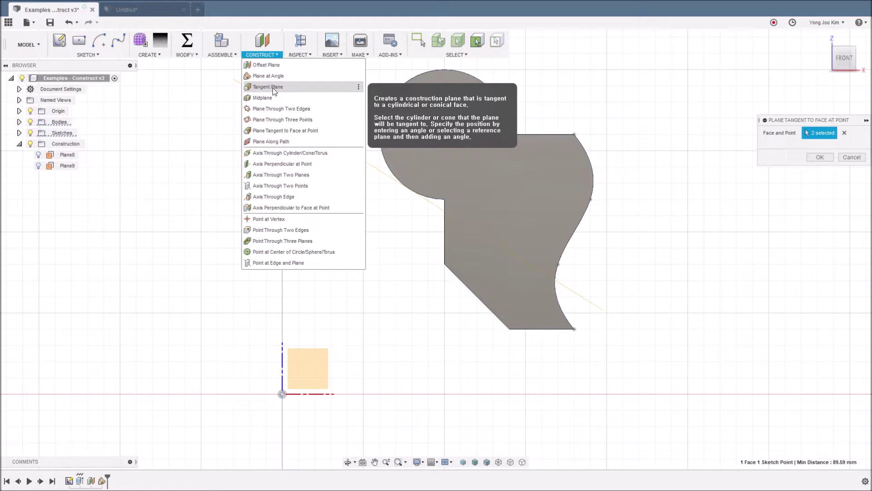
left_click(790, 150)
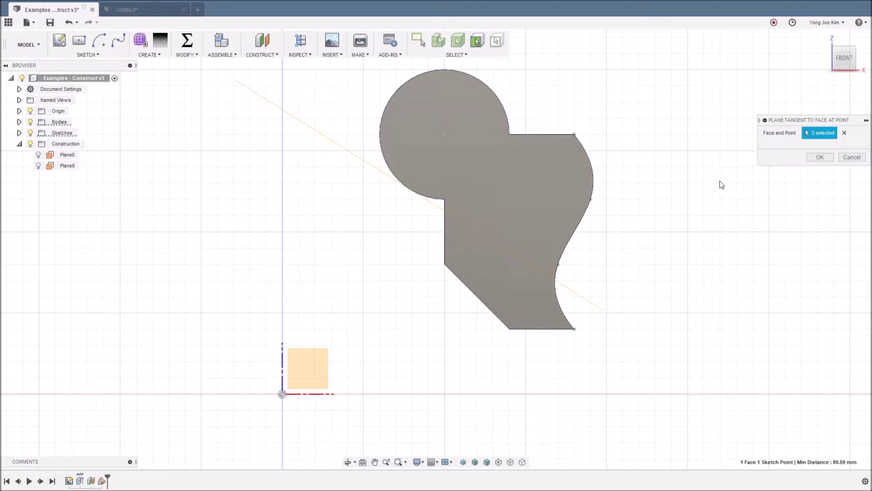
left_click(852, 157)
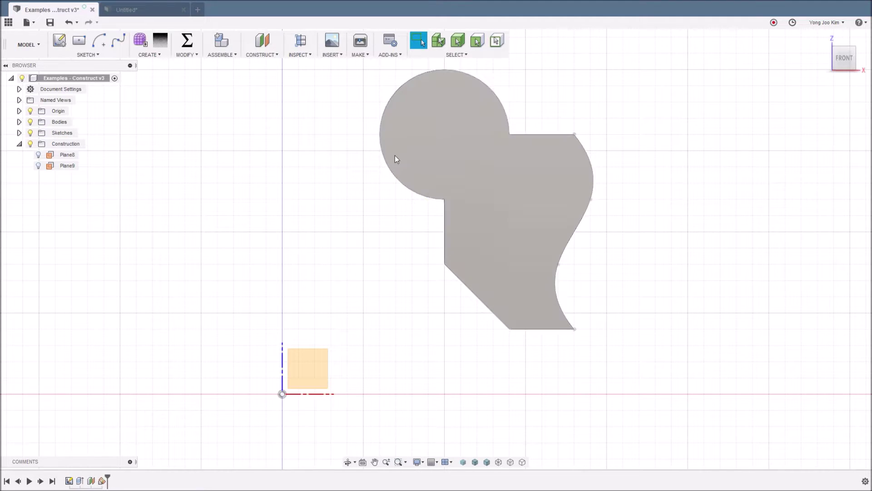
From a tilted 3D view, launch Plane Along Path from the Construct list.
middle_click_drag(308, 177, 293, 125, "shift")
left_click(269, 55)
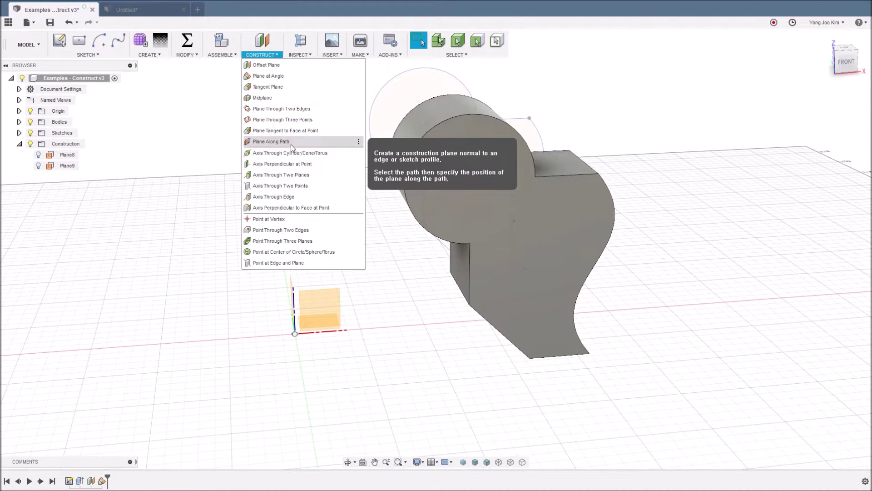
left_click(290, 142)
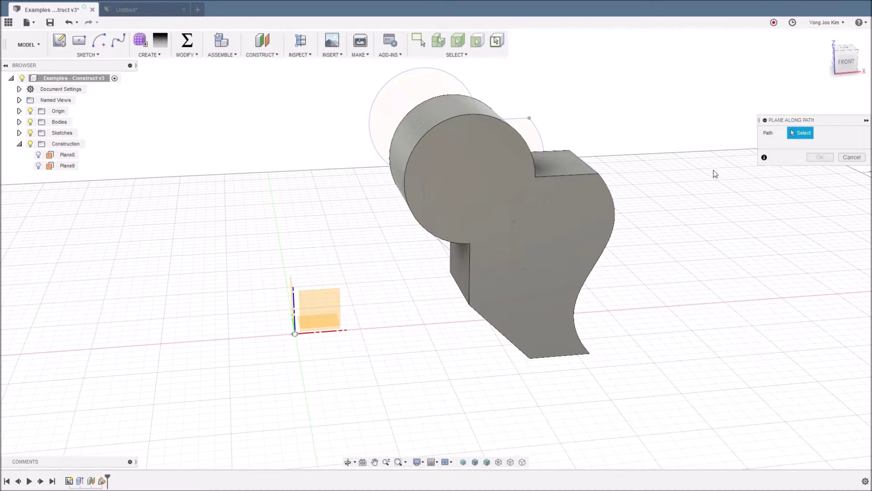
Create Plane10 along the cylinder's circular edge at distance 0.642.
mouse_move(655, 190)
middle_mouse_down()
mouse_move(672, 200)
mouse_move(570, 232)
middle_mouse_up()
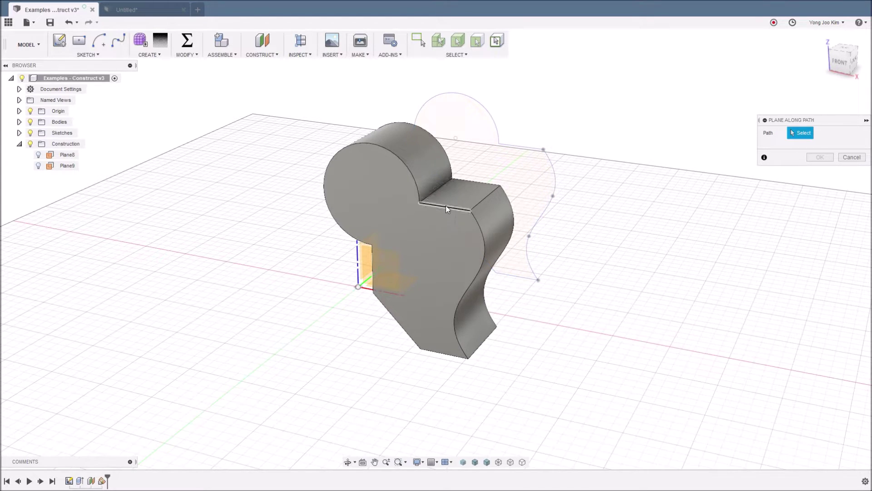
left_click(405, 162)
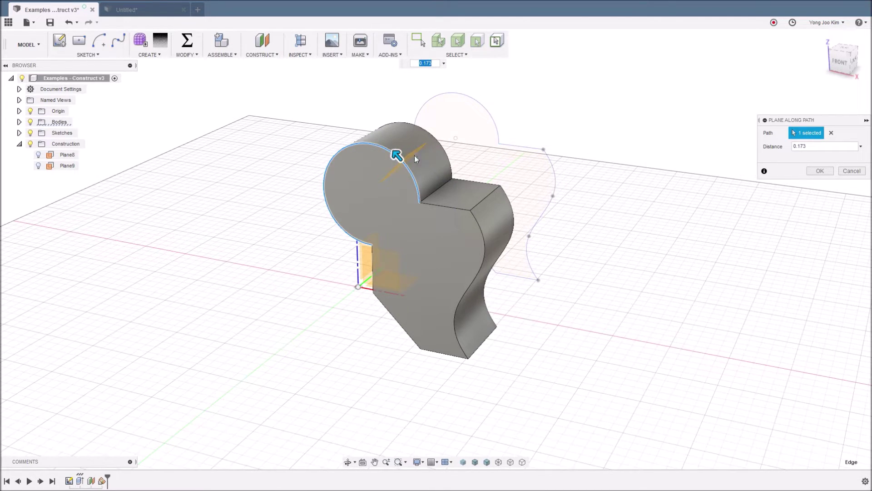
middle_click_drag(414, 156, 432, 169, "shift")
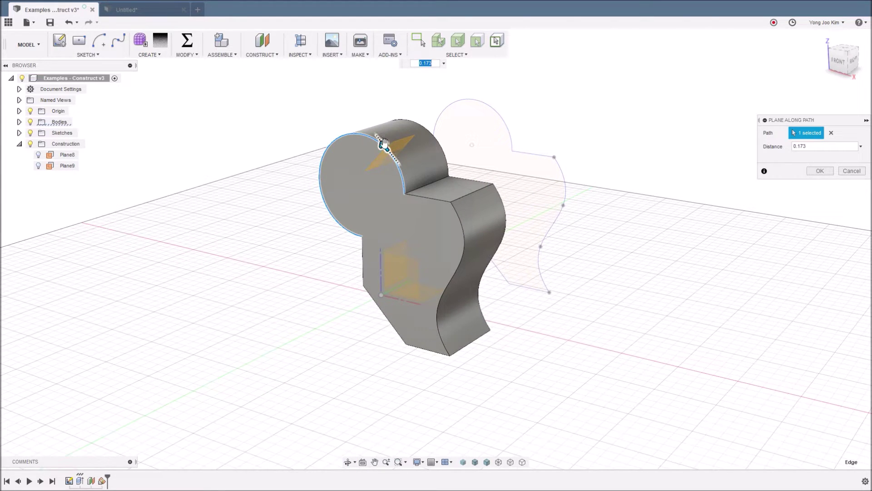
mouse_move(384, 144)
left_mouse_down()
mouse_move(322, 150)
mouse_move(341, 225)
left_mouse_up()
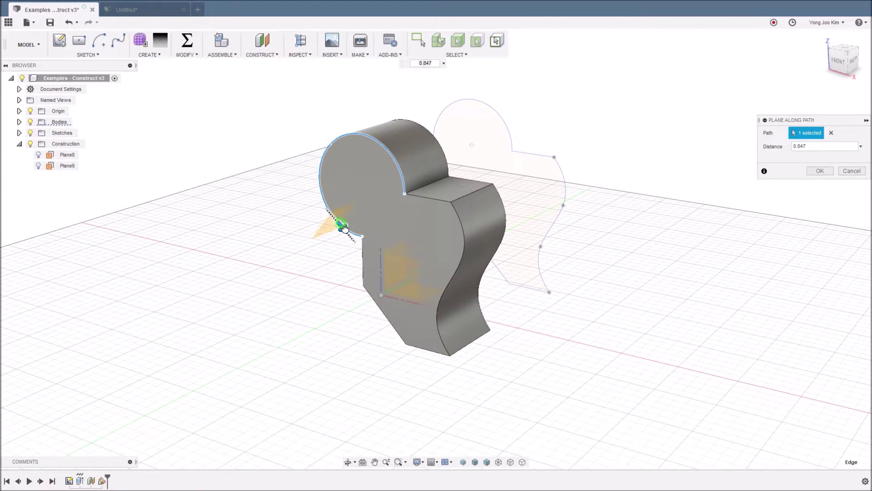
mouse_move(344, 227)
left_mouse_down()
mouse_move(323, 198)
mouse_move(385, 147)
mouse_move(323, 195)
left_mouse_up()
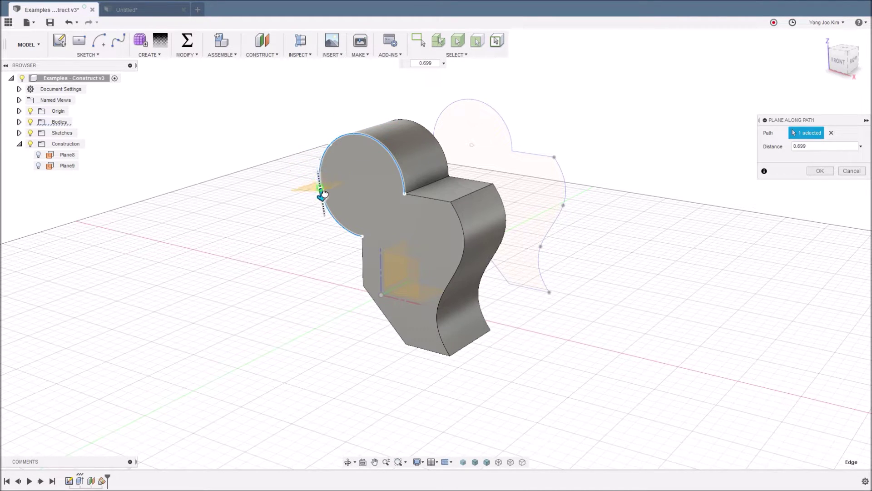
left_click_drag(323, 194, 321, 177)
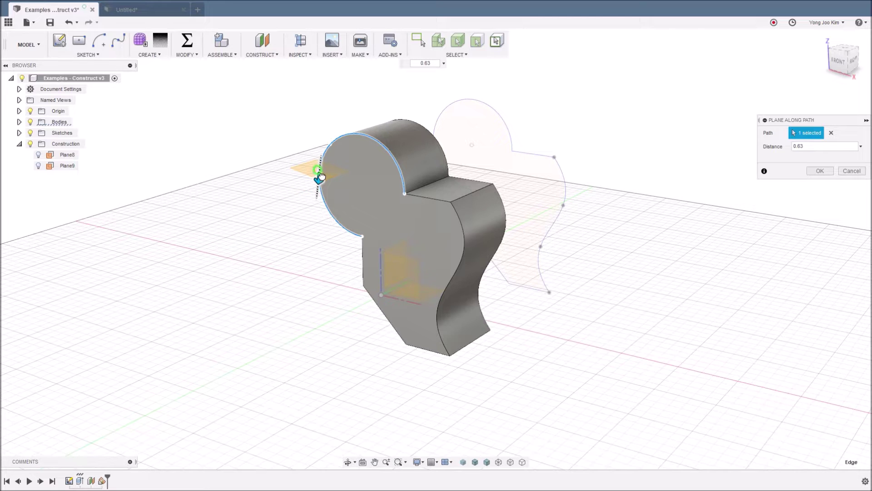
middle_click_drag(301, 209, 344, 236, "shift")
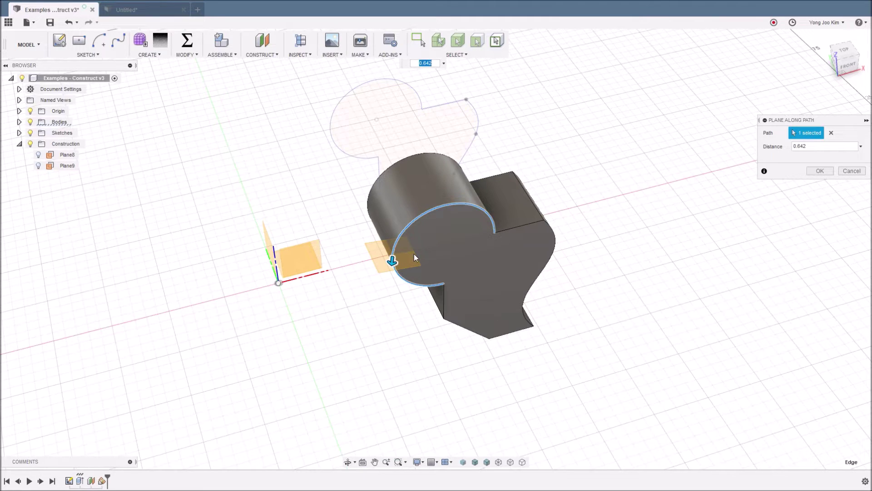
scroll(414, 253, "up", 2)
scroll(413, 254, "up", 2)
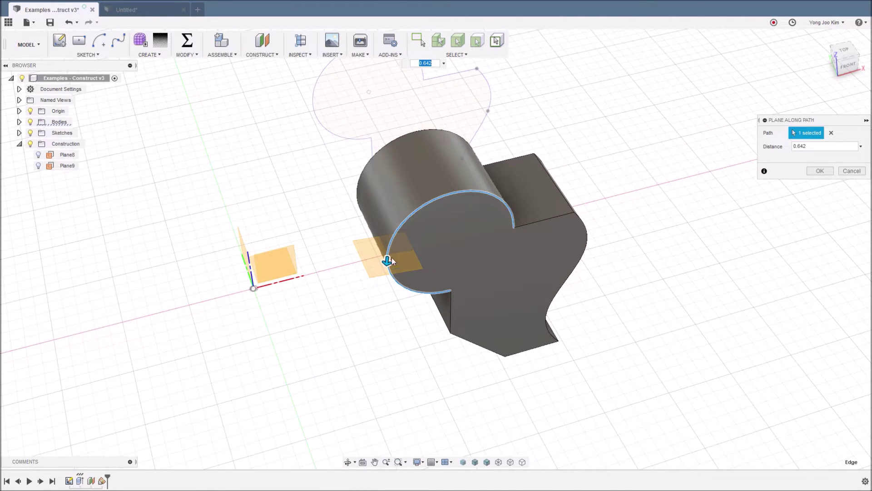
left_click(819, 171)
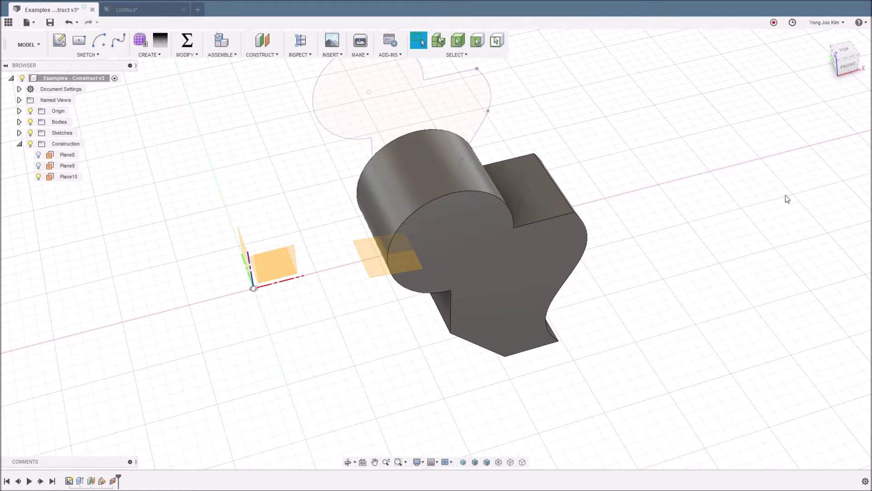
Sketch a small centre-diameter circle on Plane10 beside the body's rounded end.
left_click(378, 263)
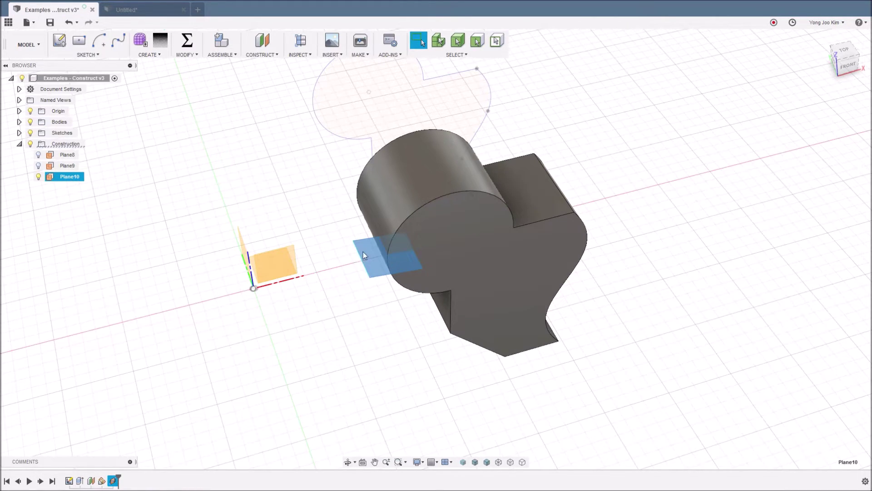
left_click(59, 41)
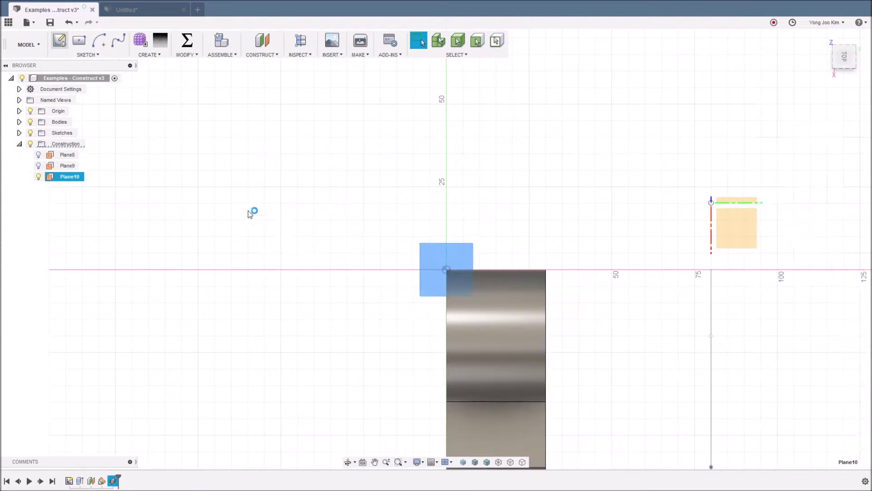
middle_click_drag(404, 251, 247, 174)
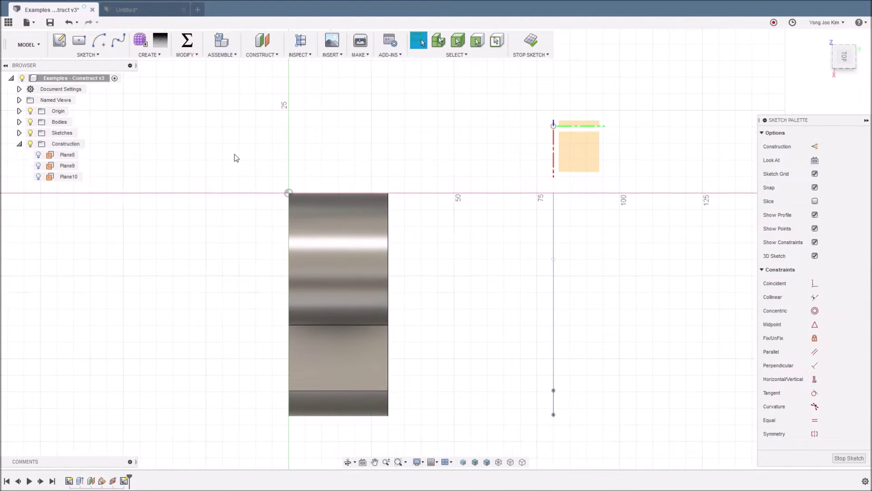
left_click(99, 59)
mouse_move(67, 96)
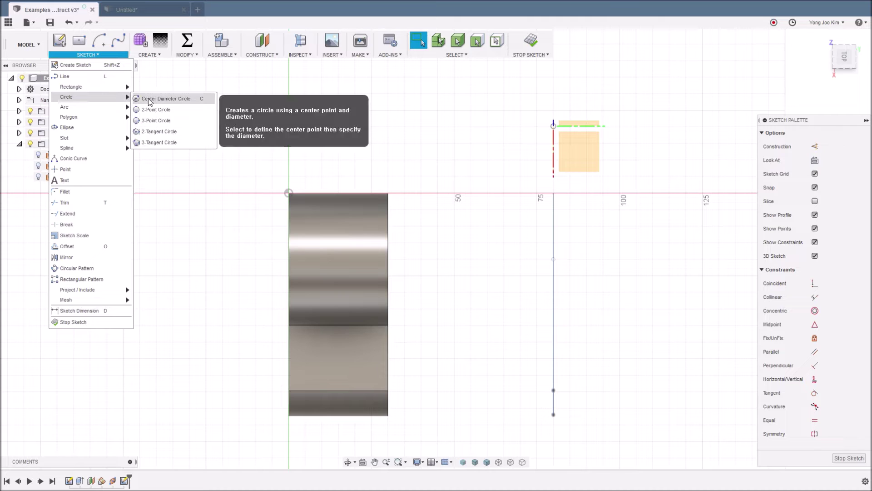
left_click(152, 99)
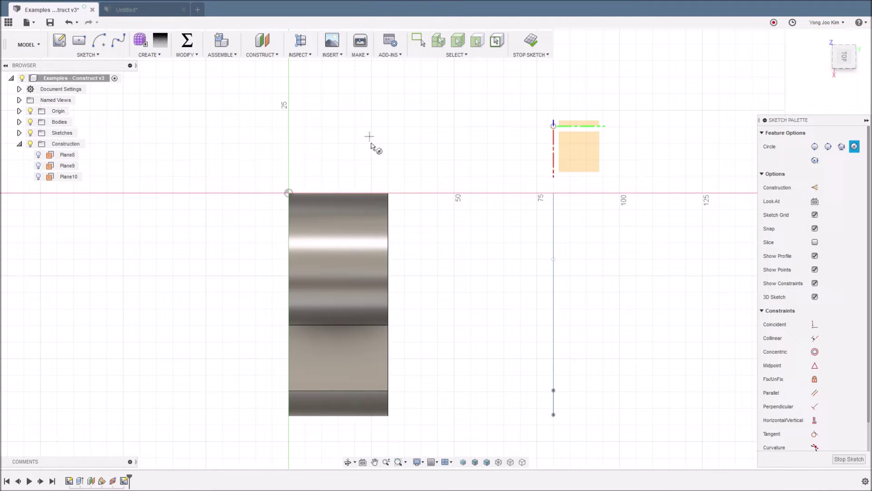
left_click(339, 193)
Finish the sketch and orbit the model to view it from above.
left_click(530, 40)
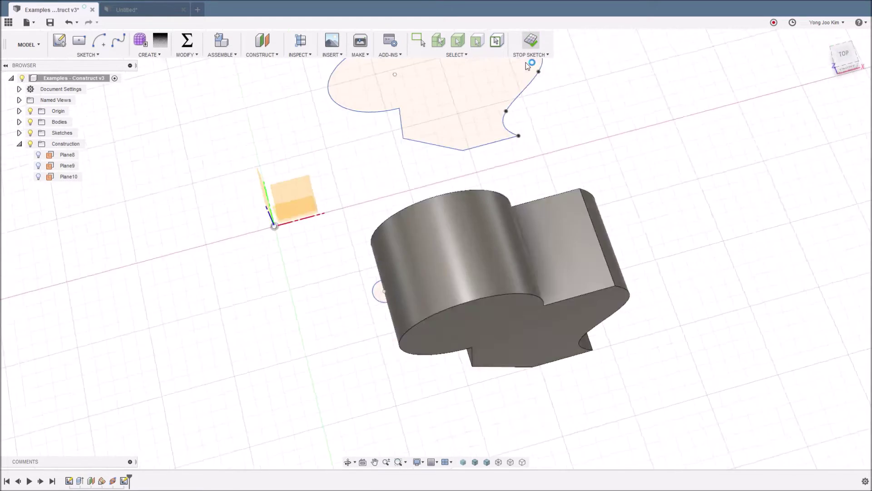
middle_click_drag(360, 293, 343, 179, "shift")
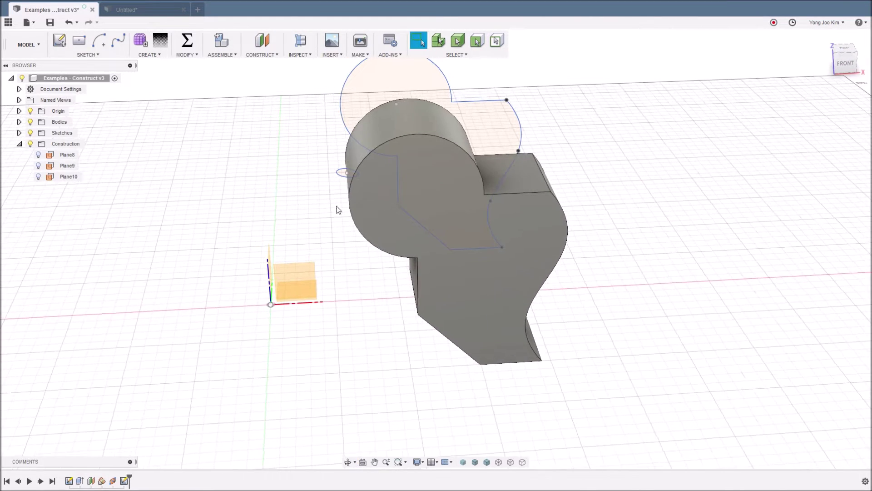
middle_click_drag(335, 211, 337, 150, "shift")
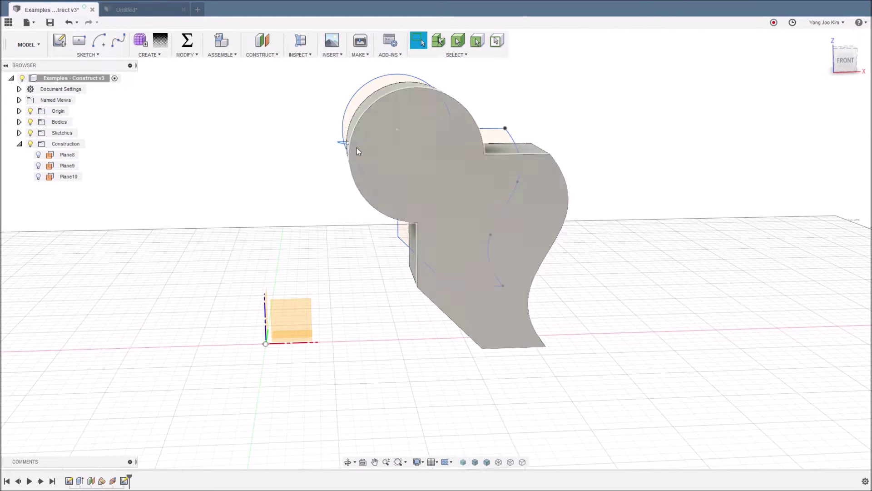
middle_click_drag(334, 185, 385, 147, "shift")
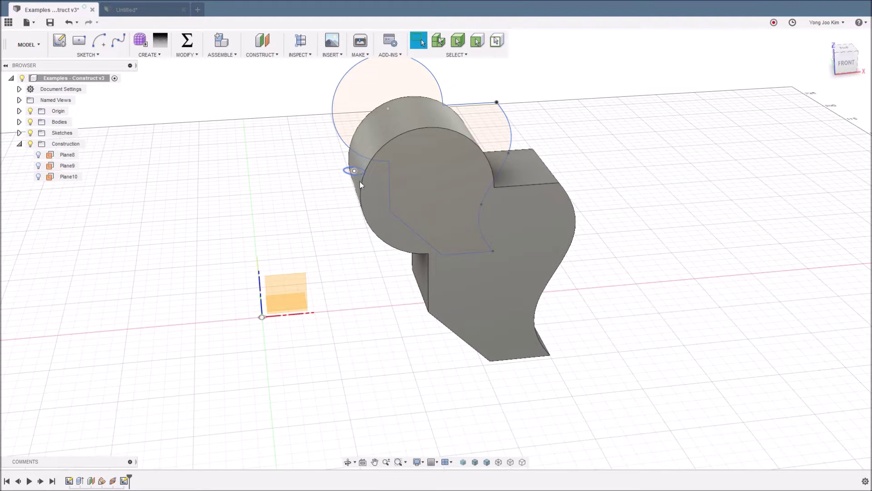
middle_click_drag(322, 214, 217, 122, "shift")
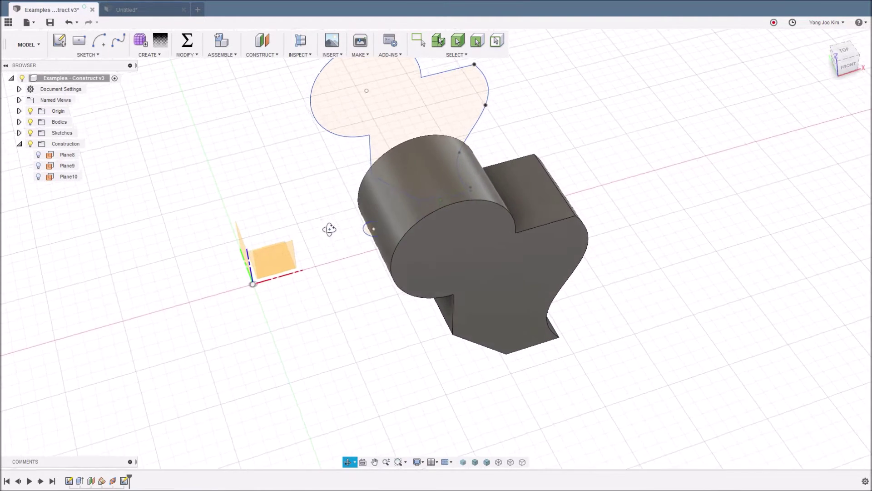
Sweep the small circle along the lobe's circular edge as a Cut to groove the cylinder.
left_click(138, 56)
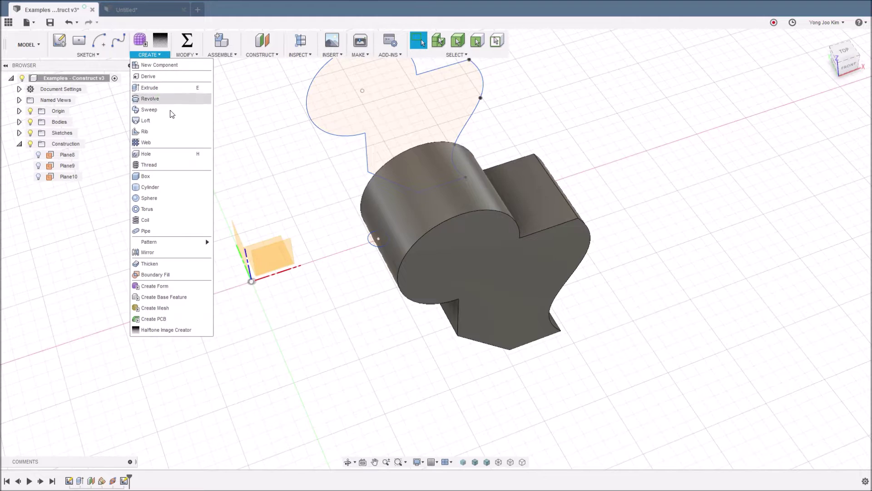
left_click(150, 109)
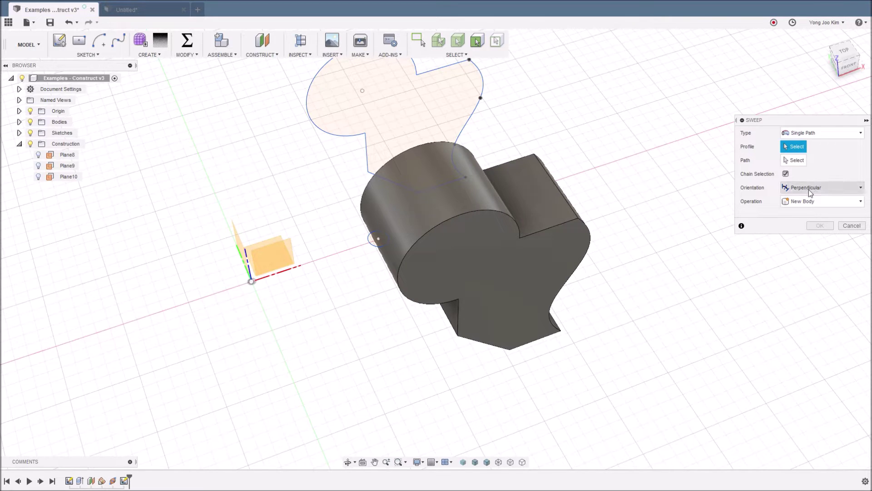
left_click(380, 240)
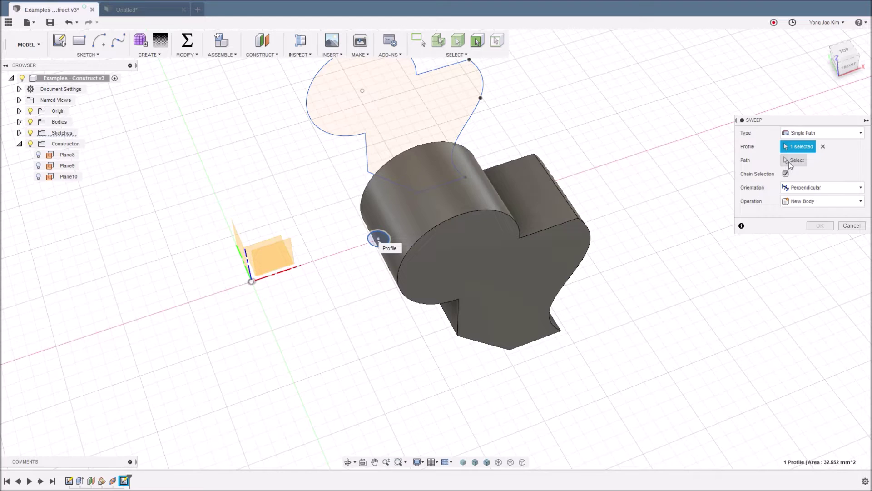
left_click(789, 162)
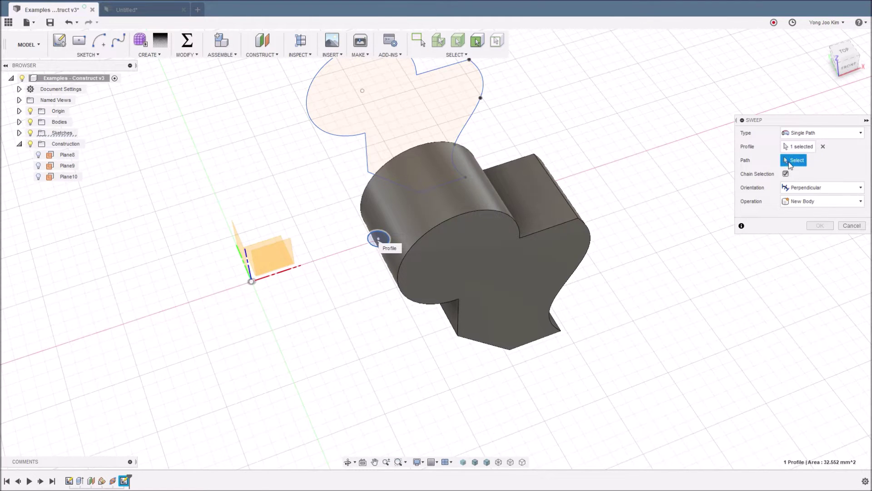
left_click(478, 208)
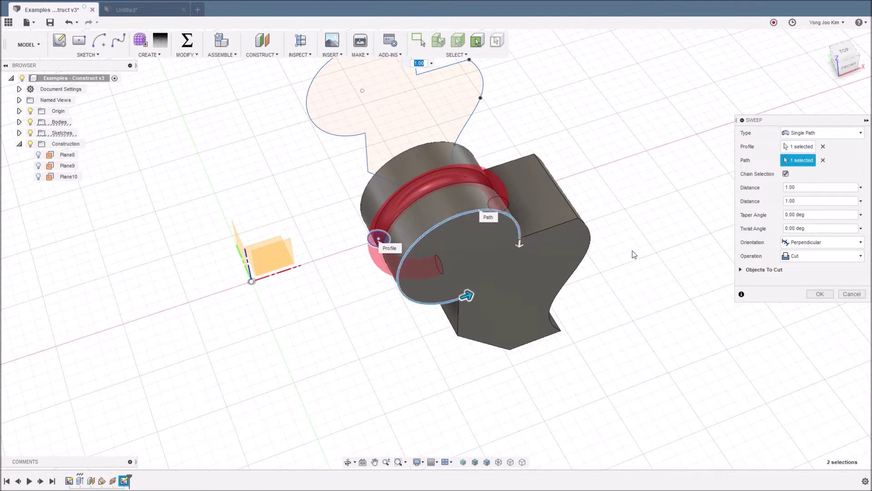
left_click(813, 294)
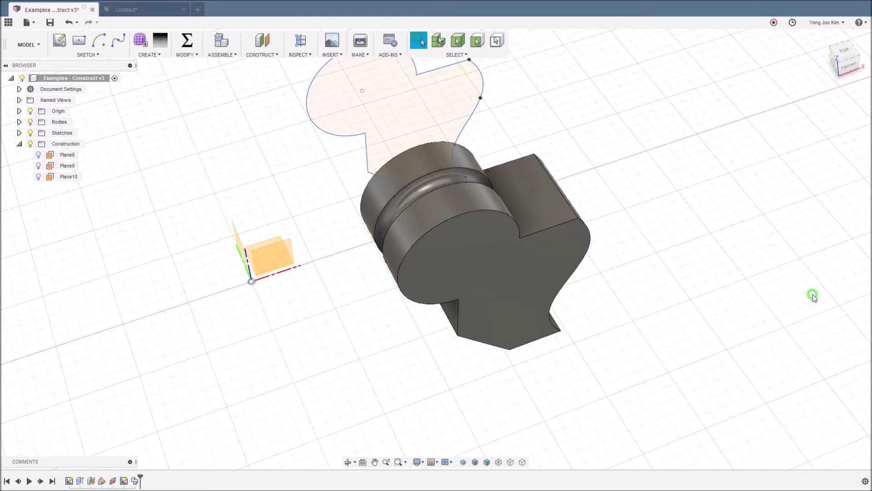
Orbit around the body to inspect the new groove.
middle_click_drag(656, 222, 561, 195, "shift")
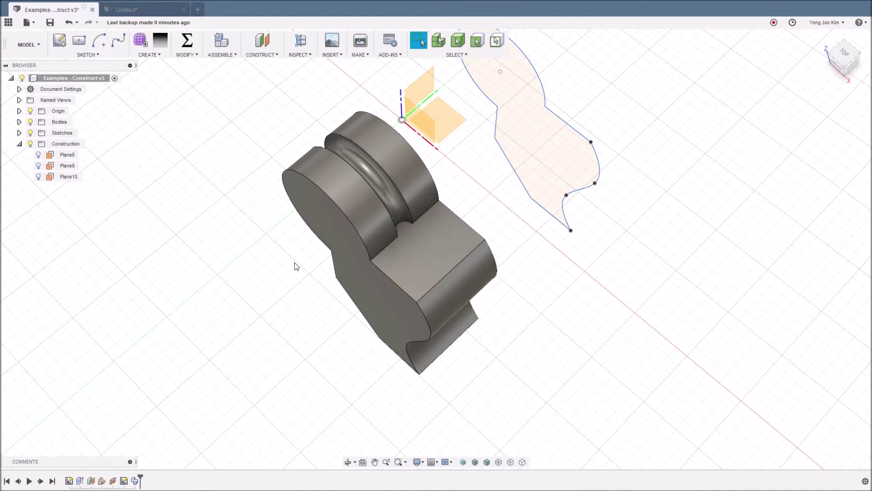
mouse_move(296, 266)
middle_mouse_down("shift")
mouse_move(399, 199)
mouse_move(368, 247)
mouse_move(297, 259)
middle_mouse_up("shift")
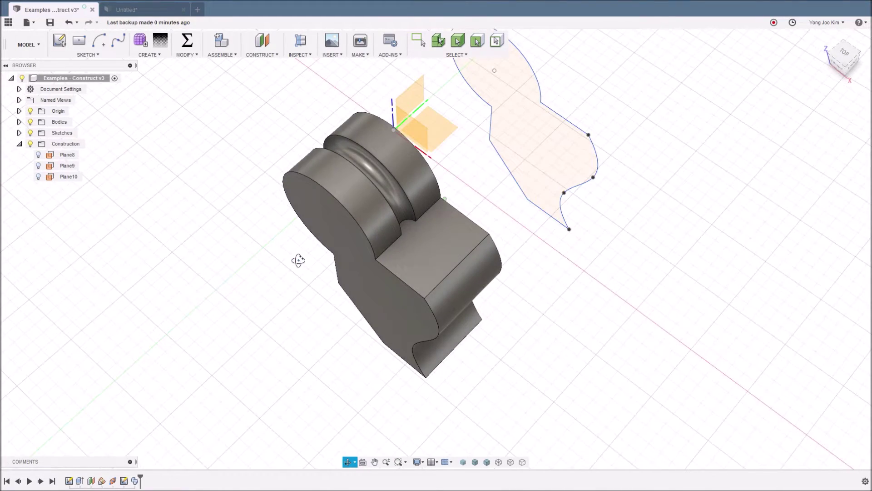
left_click(261, 55)
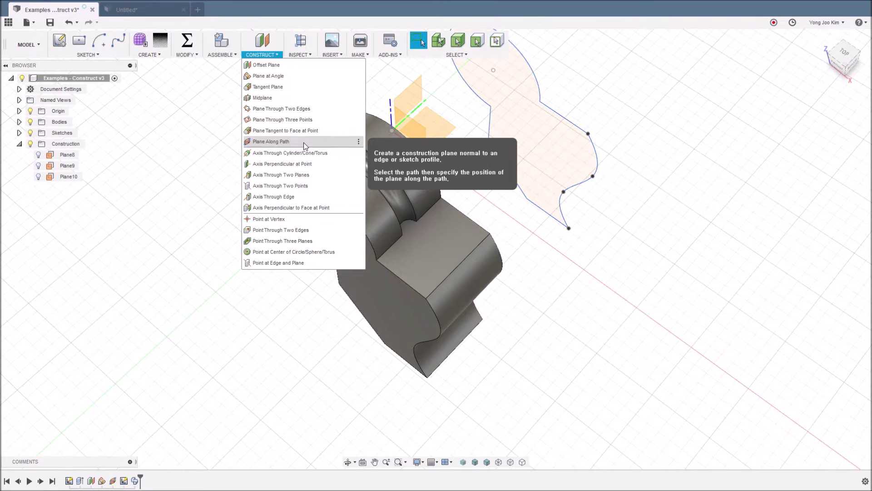
mouse_move(478, 198)
middle_mouse_down("shift")
mouse_move(482, 227)
mouse_move(478, 203)
middle_mouse_up("shift")
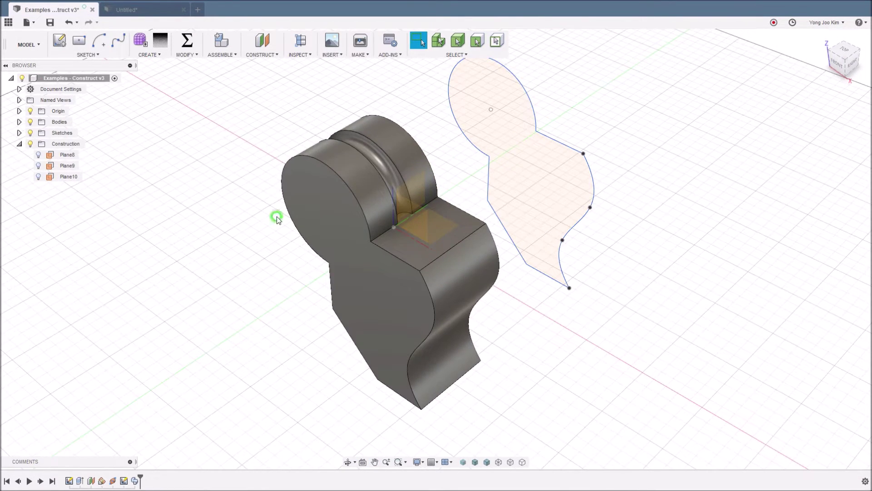
Undo the groove and circle sketch, hide Plane10, and return to the home view.
key("ctrl+z")
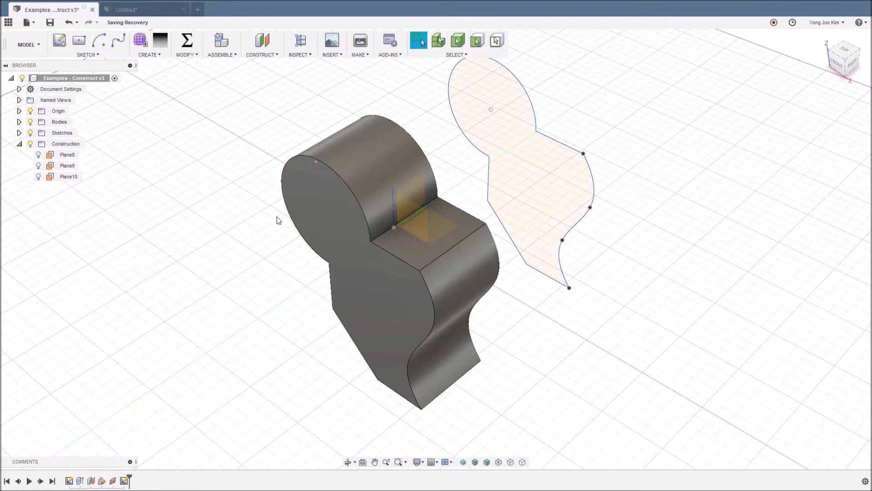
key("ctrl+z")
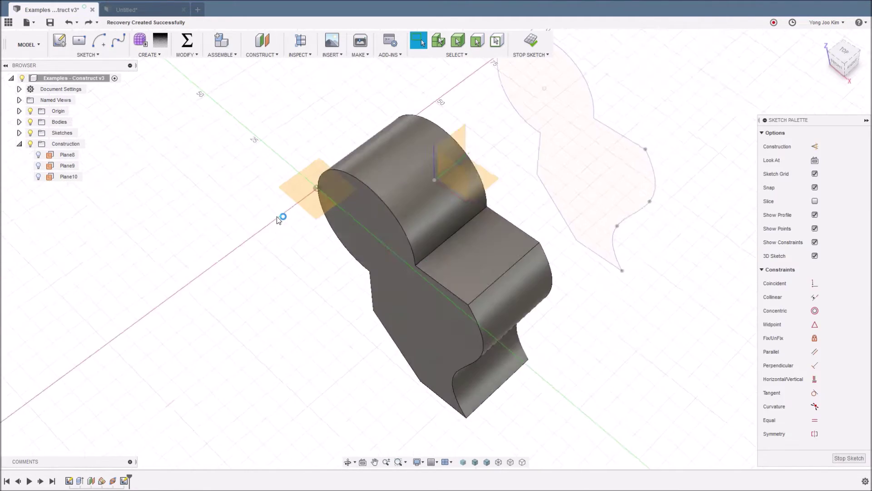
left_click(38, 177)
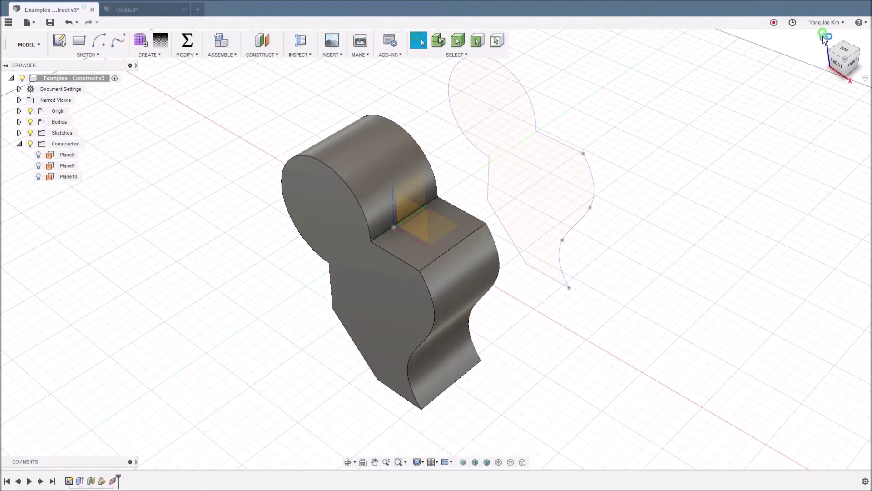
left_click(823, 36)
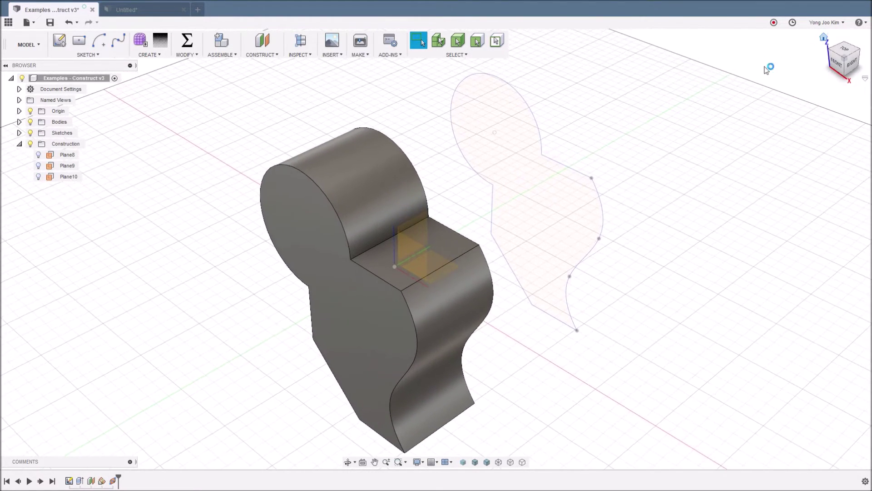
Create a construction axis through the cylindrical lobe's 20 mm-radius face.
left_click(263, 56)
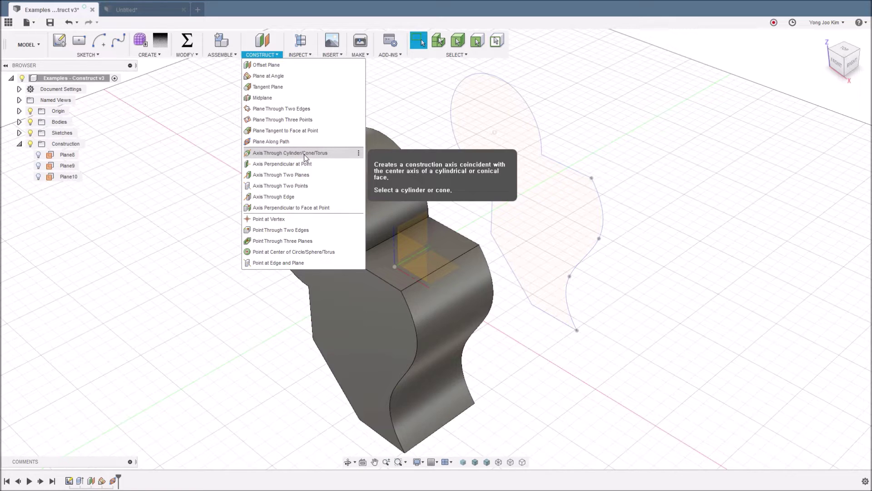
left_click(304, 154)
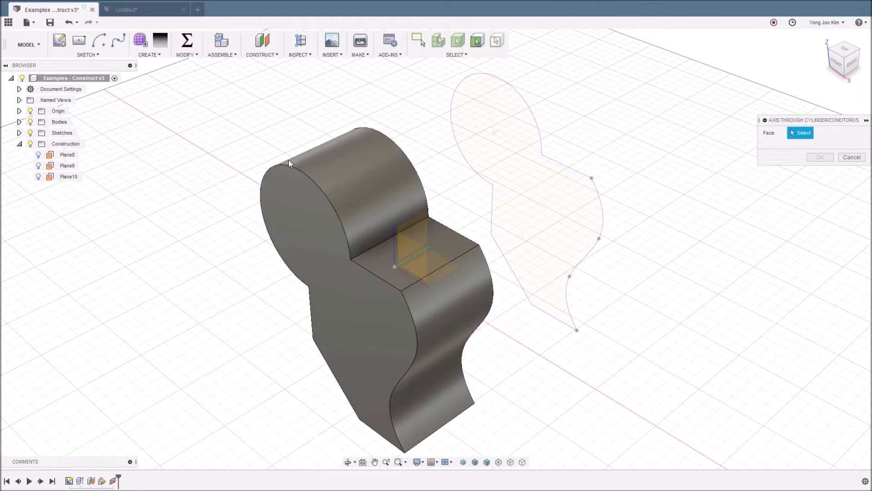
left_click(357, 181)
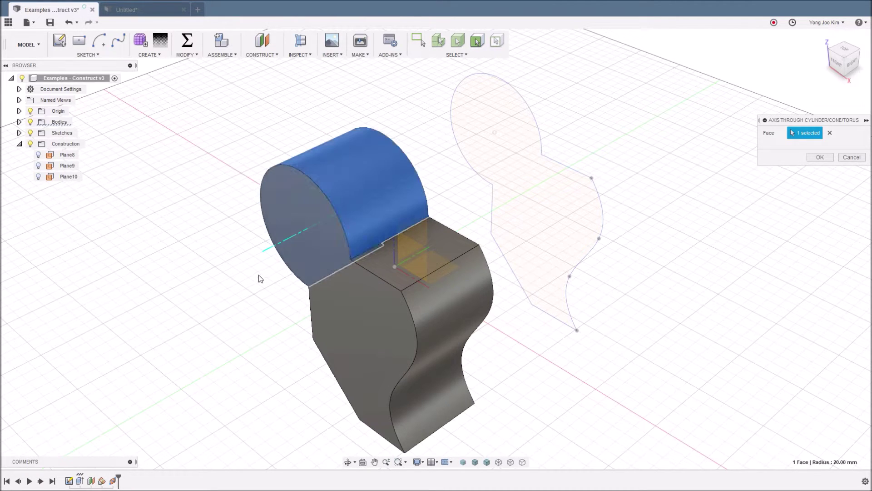
middle_click_drag(258, 274, 299, 263, "shift")
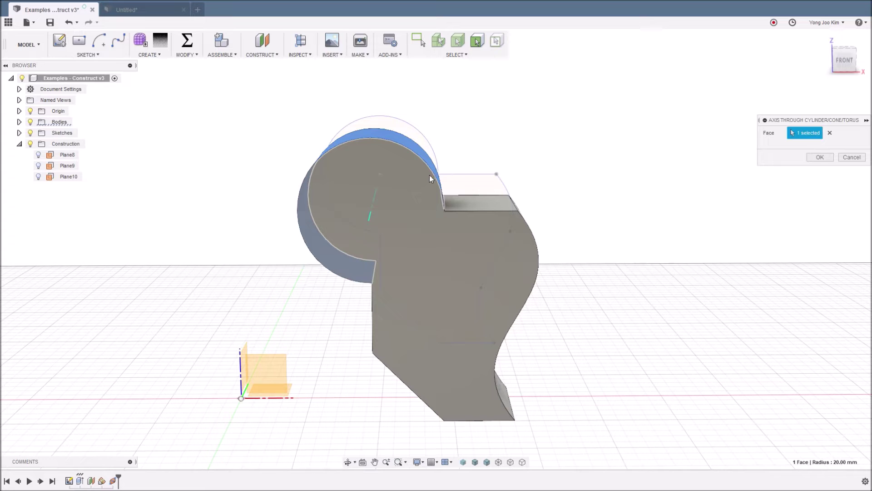
middle_click_drag(375, 214, 349, 228, "shift")
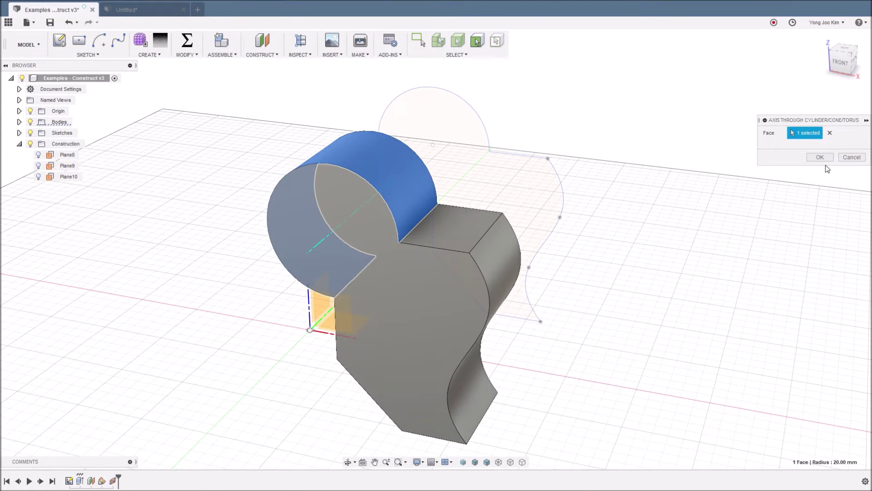
left_click(846, 157)
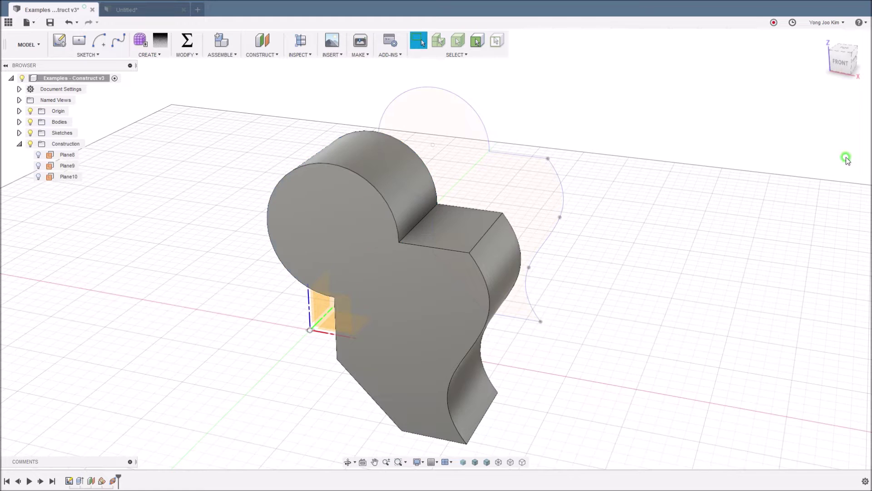
left_click(271, 55)
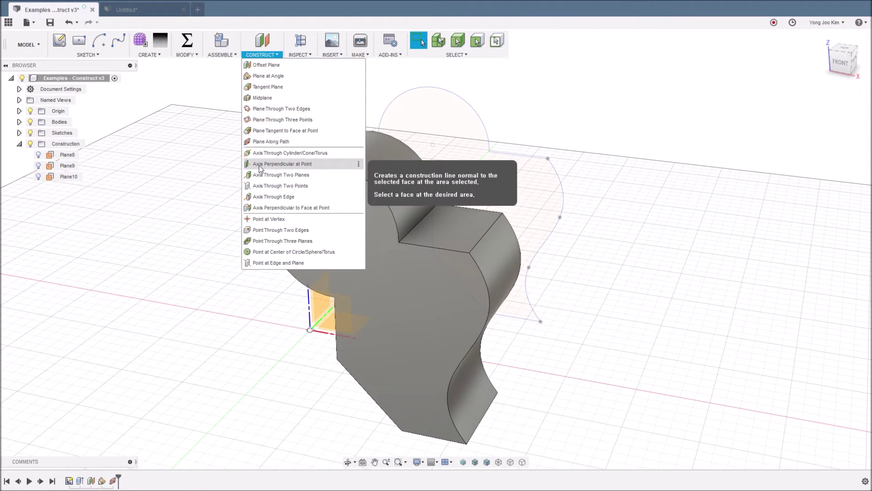
left_click(312, 166)
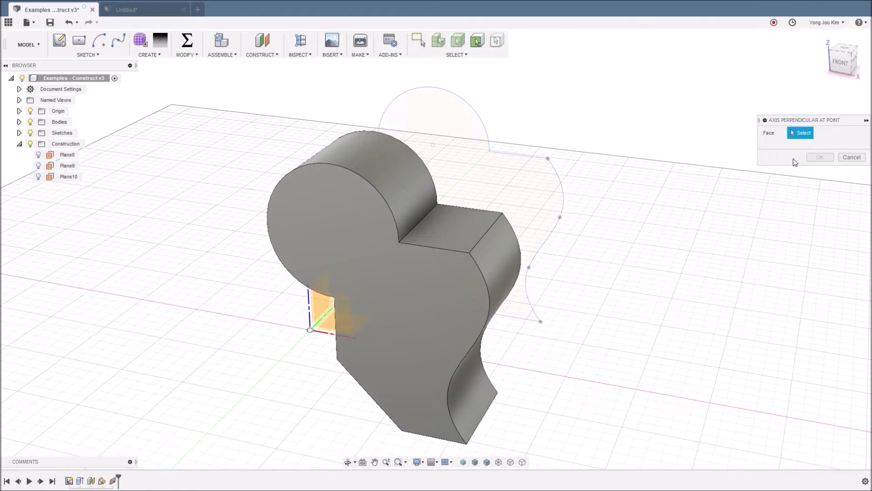
left_click(449, 284)
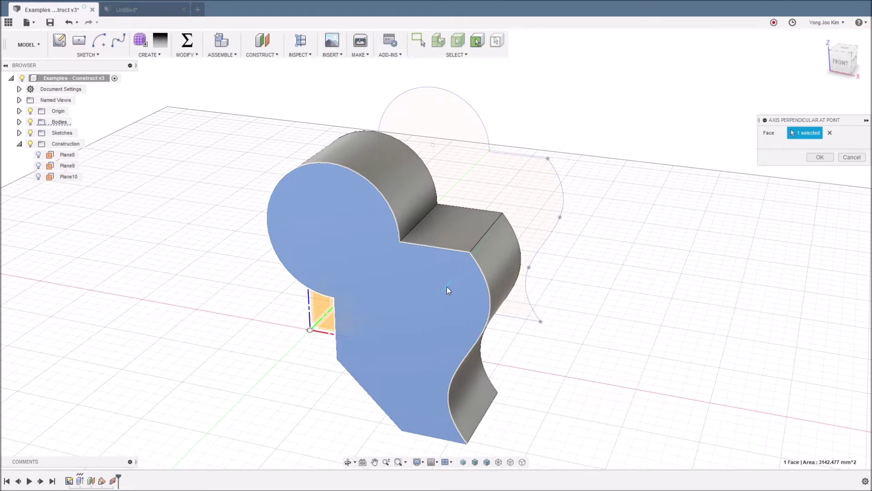
left_click(445, 285)
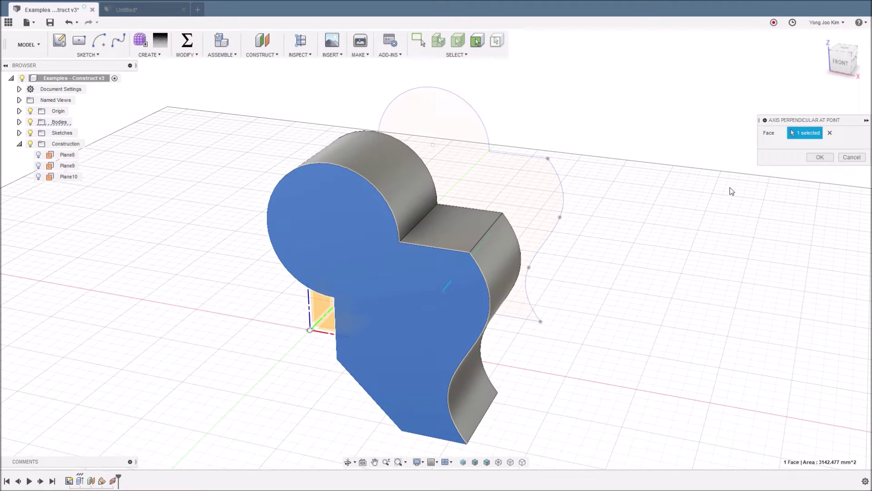
left_click(830, 133)
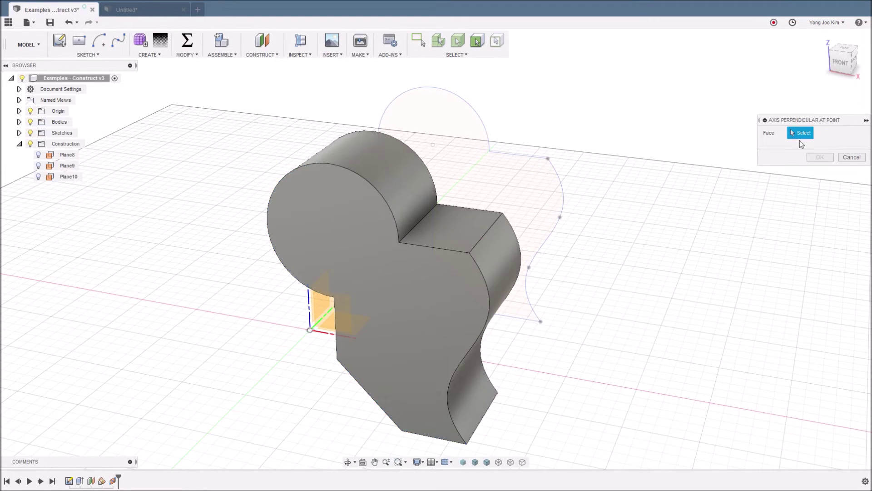
left_click(407, 201)
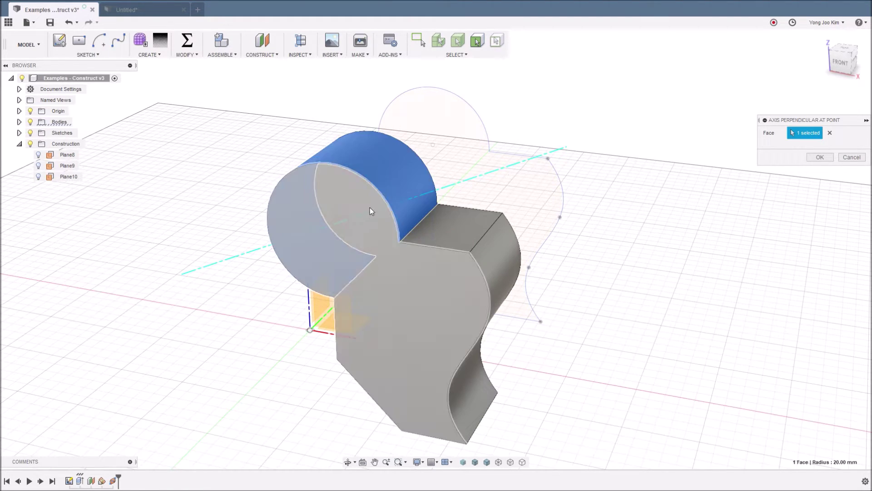
middle_click_drag(413, 212, 370, 229, "shift")
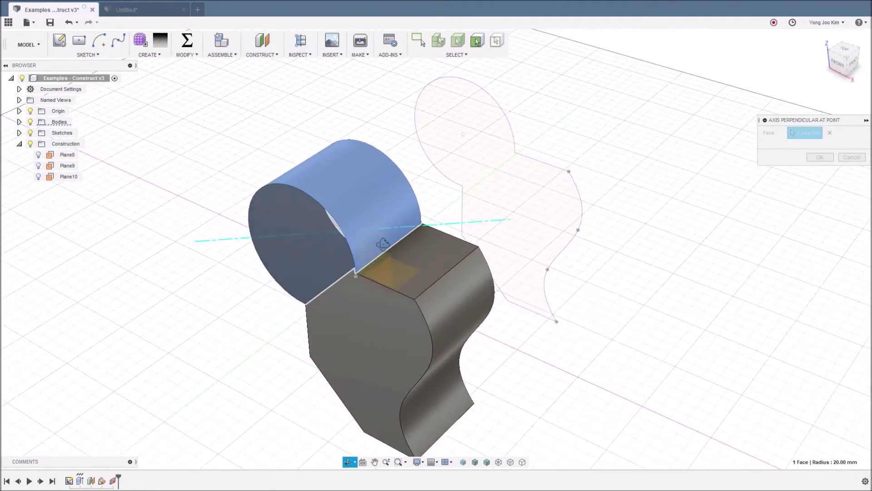
middle_click_drag(371, 249, 391, 234, "shift")
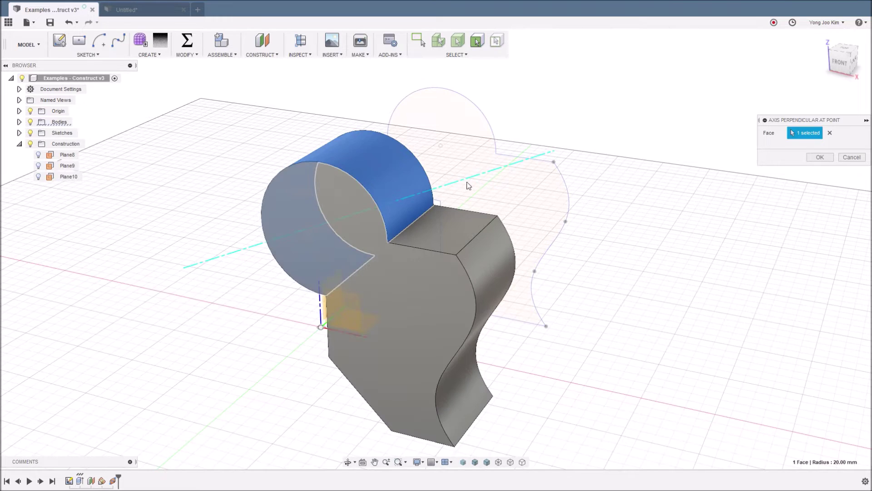
left_click(833, 133)
left_click(499, 258)
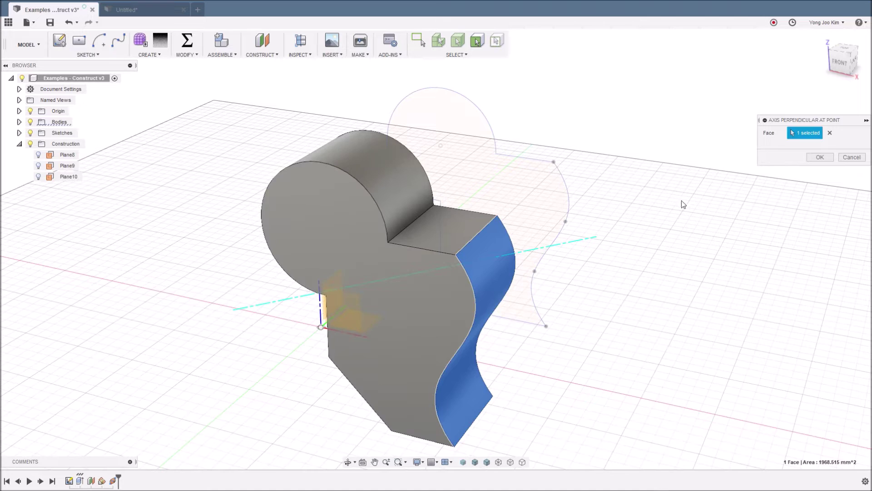
left_click(831, 132)
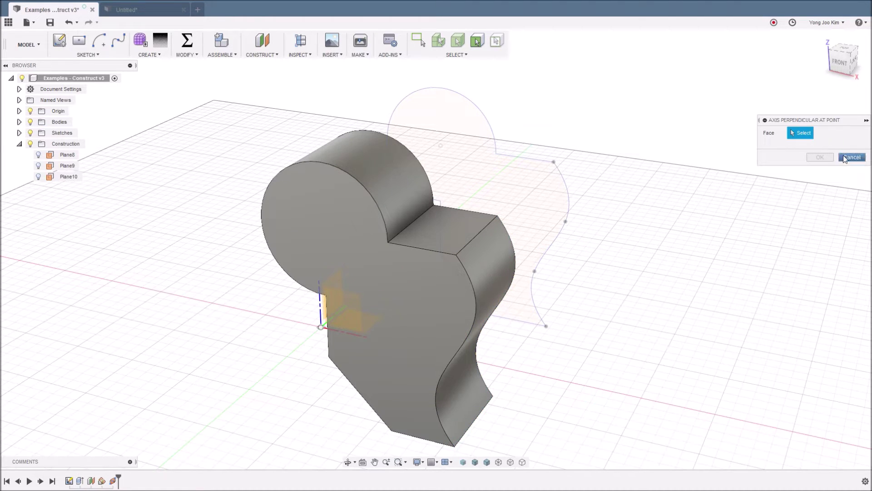
left_click(844, 155)
left_click(268, 56)
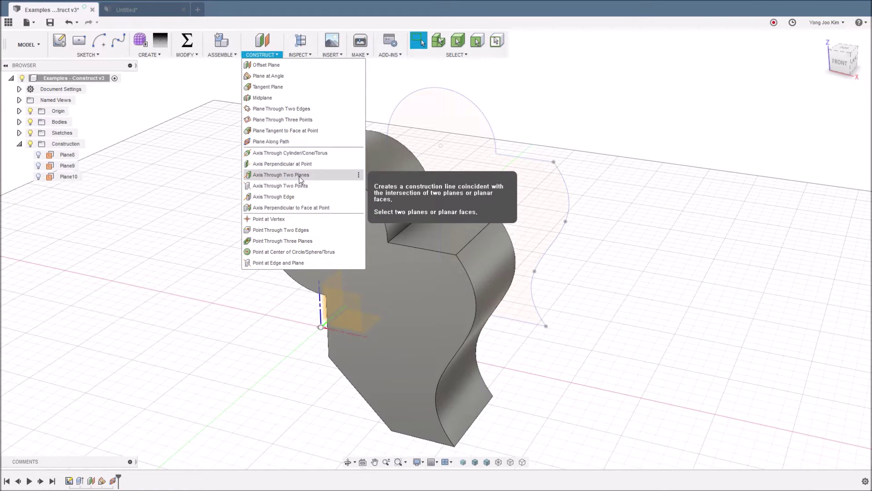
left_click(299, 176)
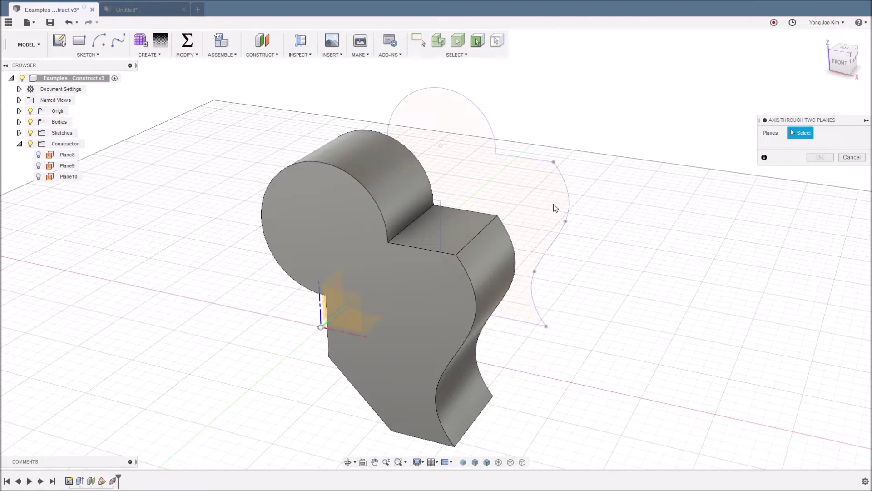
left_click(416, 254)
middle_click_drag(240, 341, 274, 314, "shift")
left_click(428, 332)
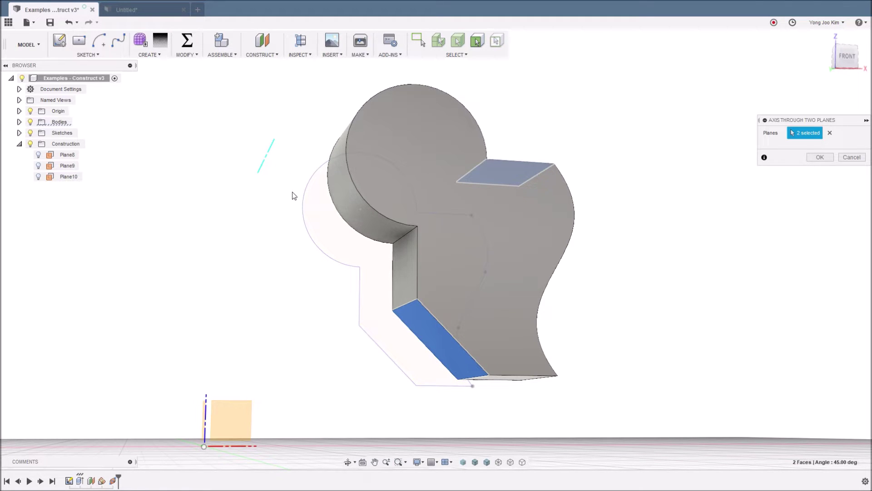
middle_click_drag(293, 192, 288, 210, "shift")
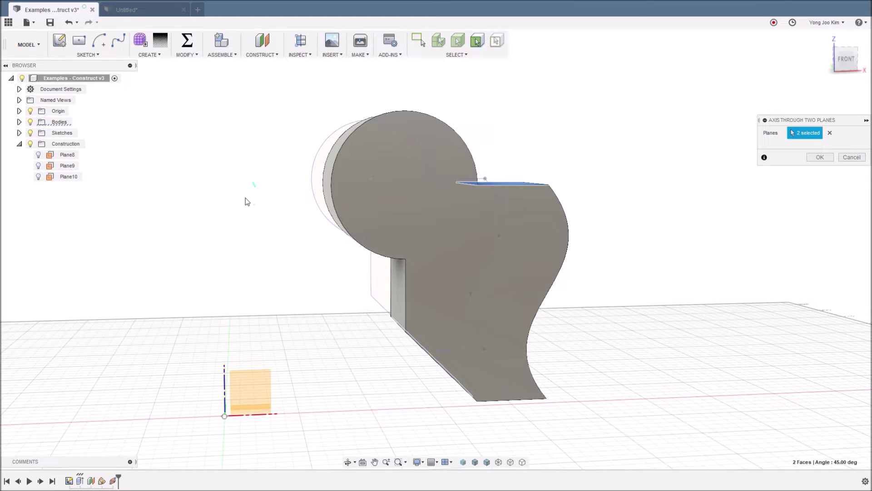
middle_click_drag(245, 198, 269, 201, "shift")
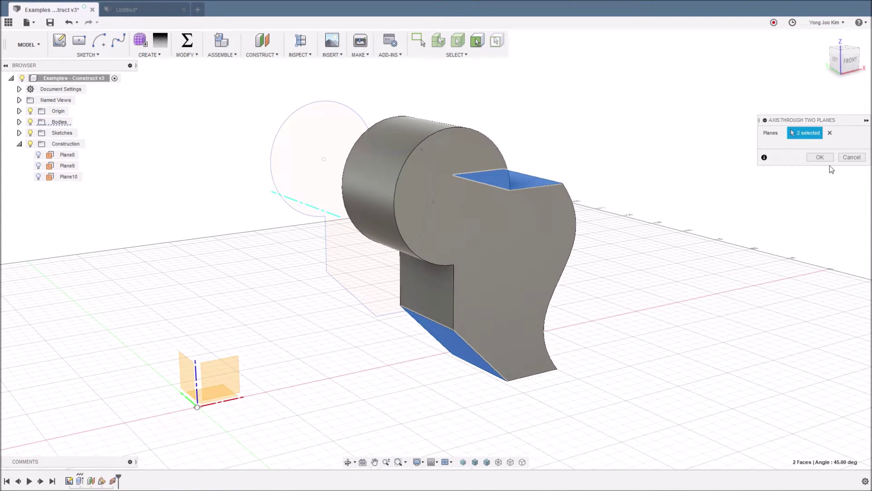
left_click(843, 159)
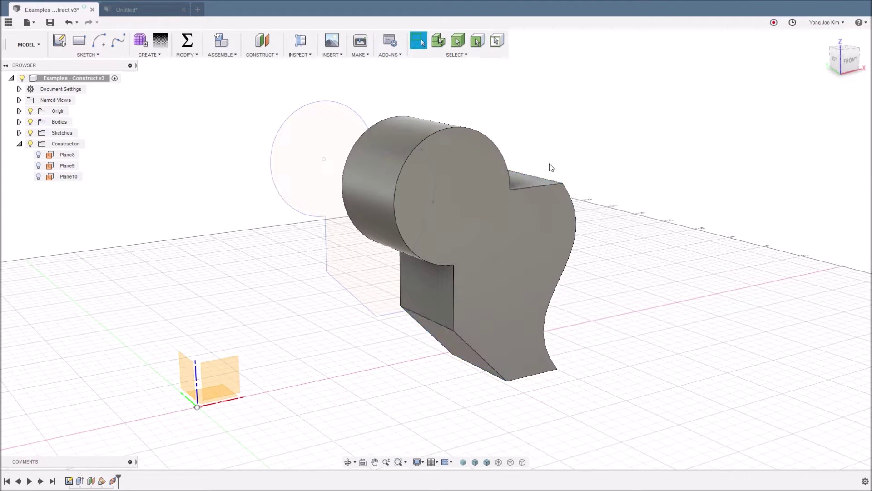
left_click(263, 54)
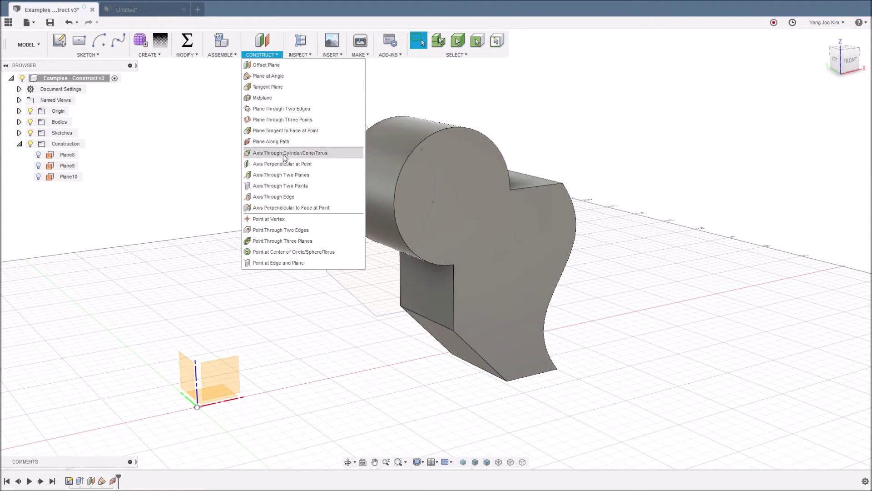
mouse_move(280, 186)
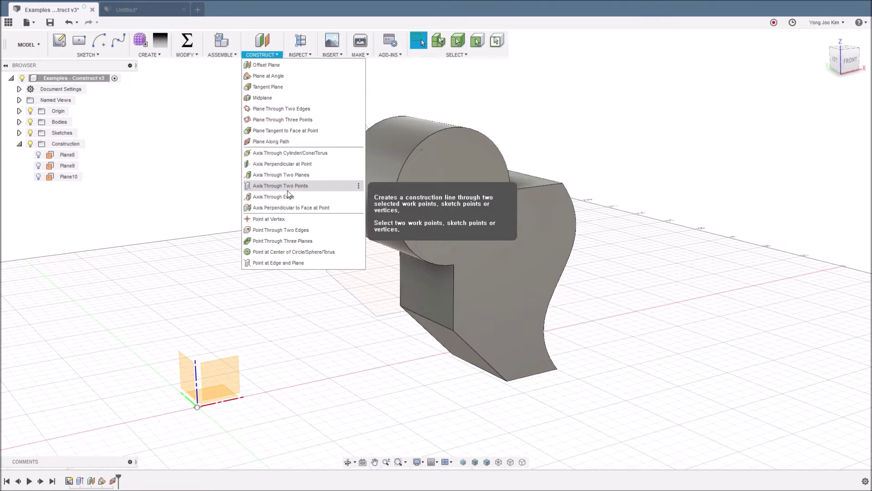
left_click(312, 191)
mouse_move(531, 230)
middle_mouse_down("shift")
mouse_move(596, 231)
mouse_move(571, 234)
middle_mouse_up("shift")
left_click(517, 203)
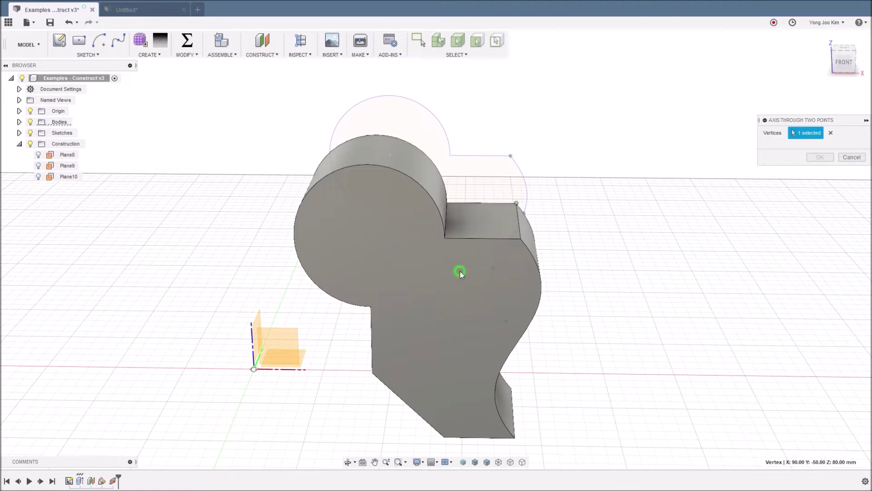
left_click(372, 372)
middle_click_drag(486, 354, 476, 323)
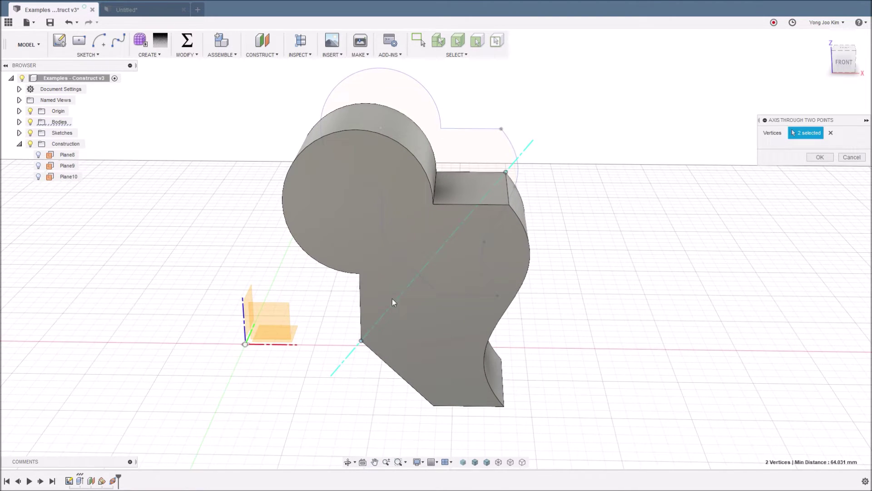
middle_click_drag(537, 294, 520, 276, "shift")
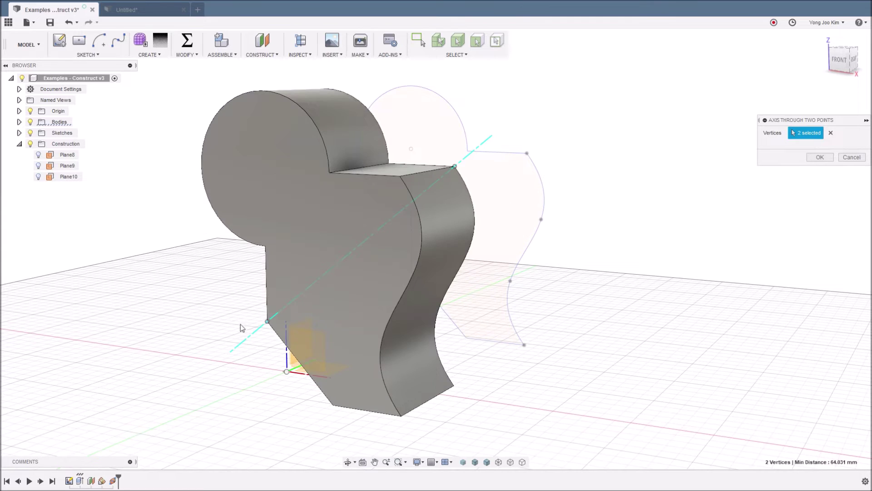
left_click(852, 157)
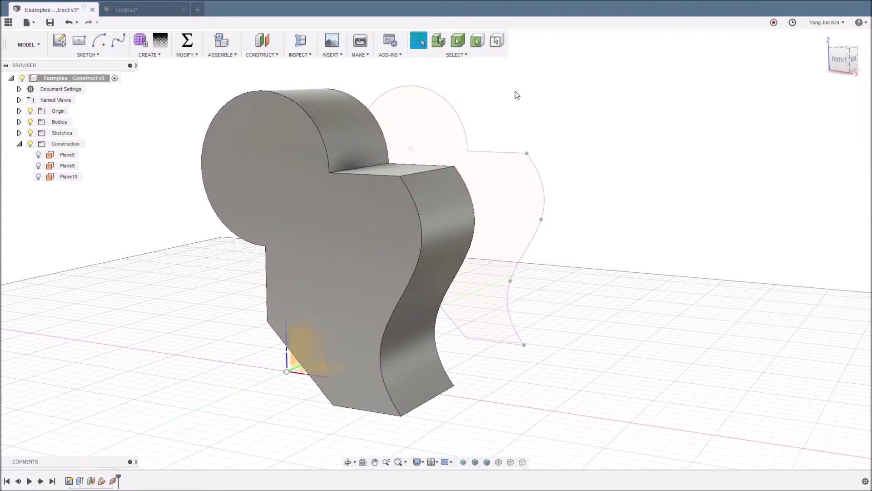
left_click(267, 55)
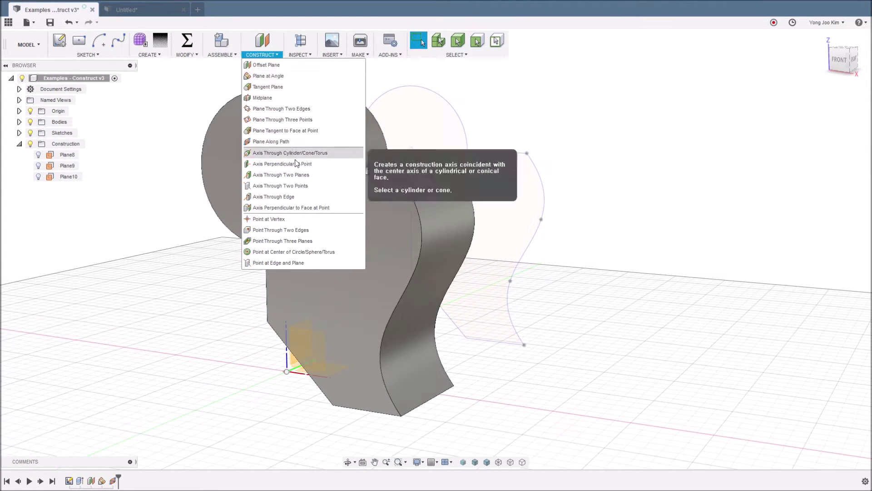
left_click(295, 199)
middle_click_drag(581, 241, 587, 249, "shift")
scroll(587, 249, "down", 2)
scroll(587, 249, "down", 1)
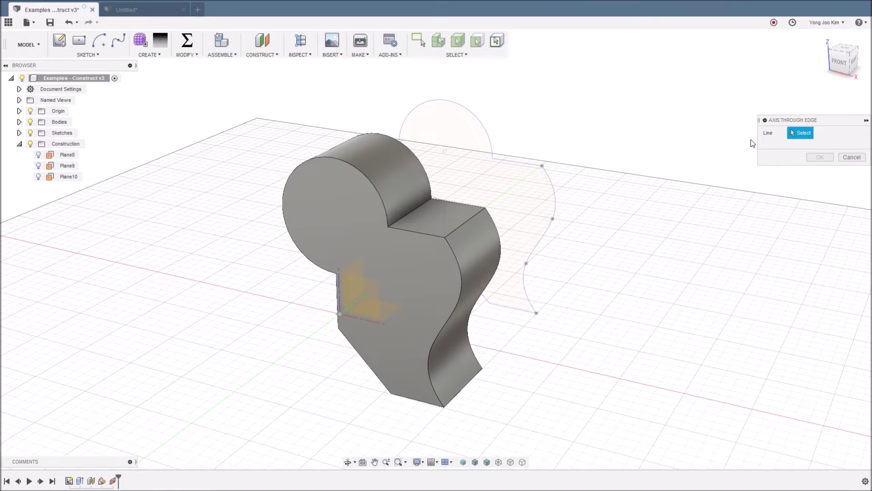
left_click(466, 222)
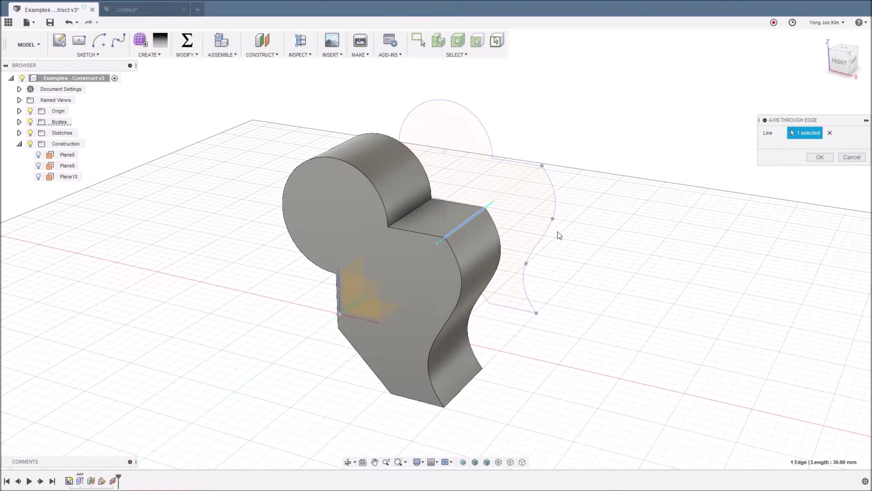
left_click(853, 158)
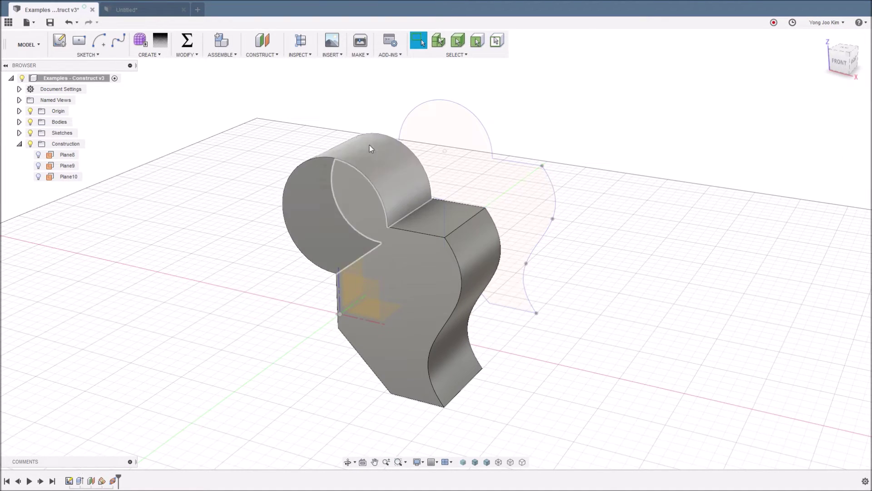
left_click(265, 53)
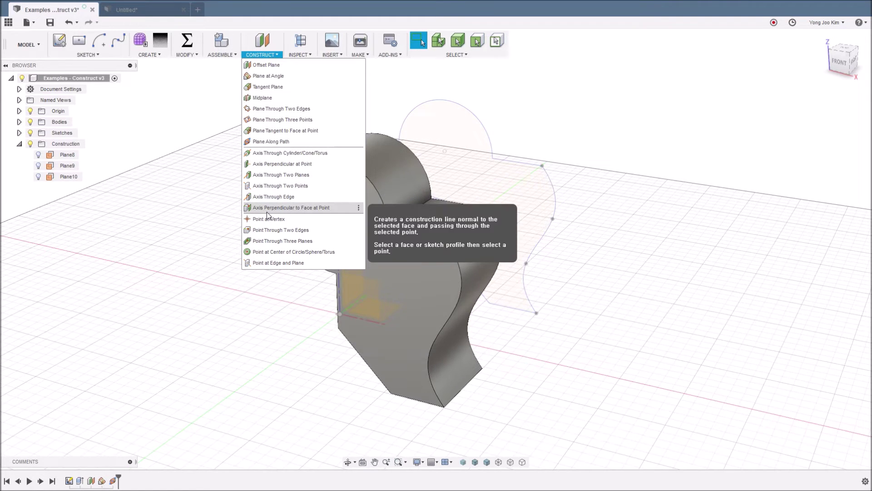
left_click(314, 210)
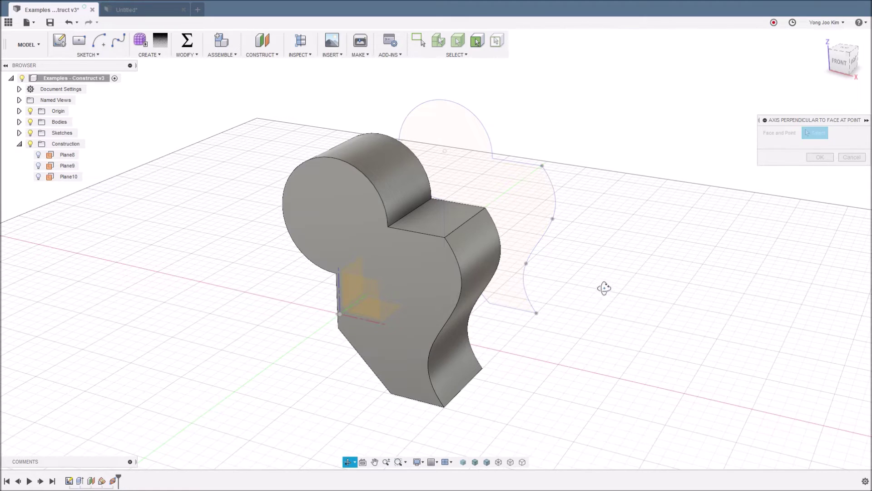
mouse_move(605, 290)
middle_mouse_down("shift")
mouse_move(619, 264)
mouse_move(641, 257)
middle_mouse_up("shift")
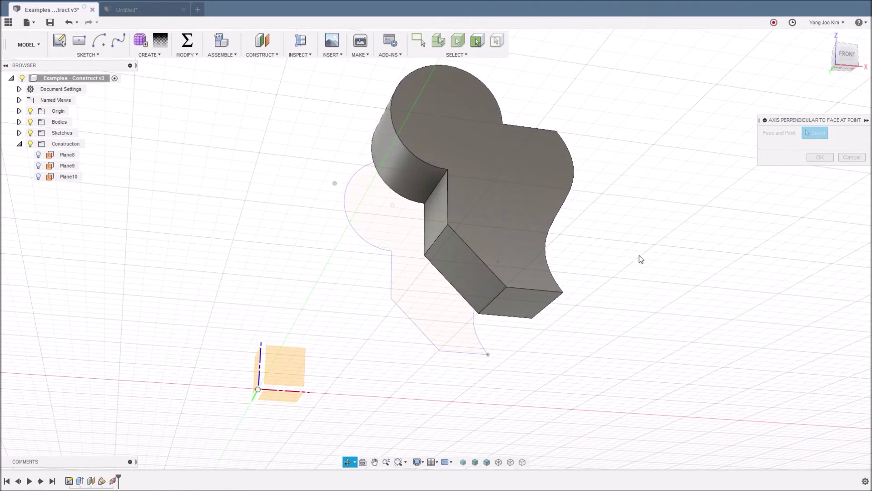
left_click(469, 269)
middle_click_drag(585, 251, 545, 223, "shift")
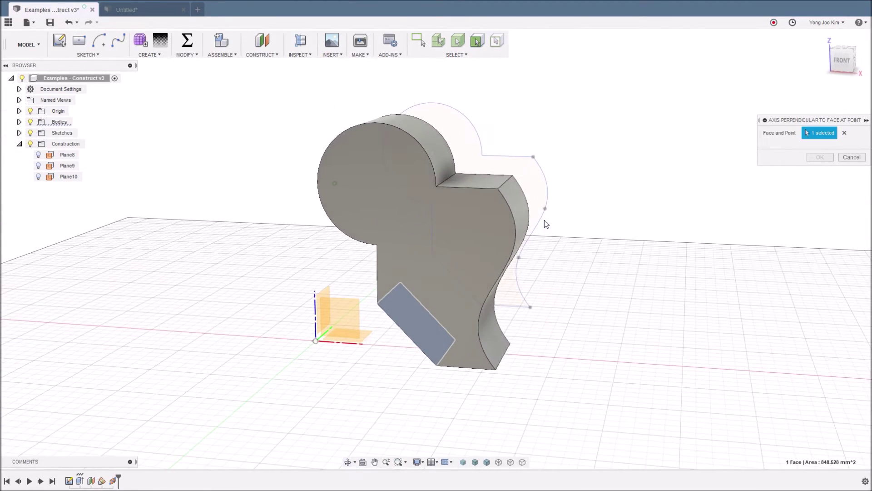
left_click(499, 189)
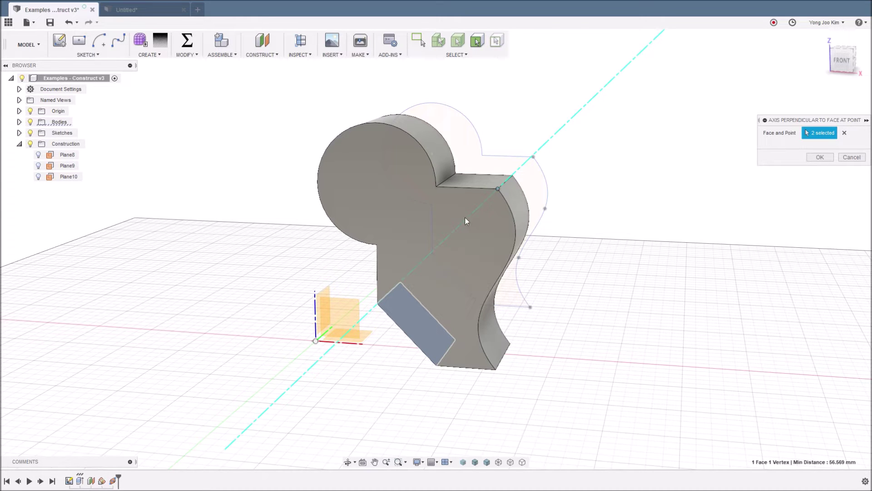
mouse_move(568, 255)
middle_mouse_down("shift")
mouse_move(534, 249)
mouse_move(543, 257)
middle_mouse_up("shift")
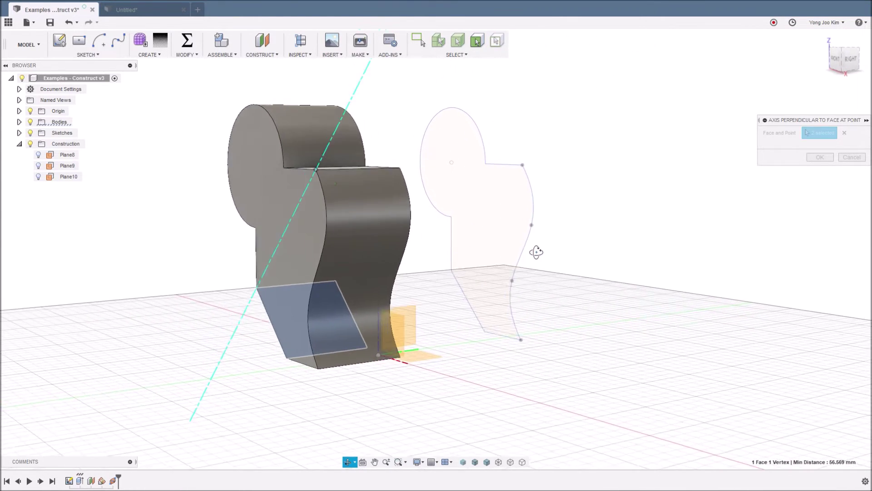
left_click(850, 158)
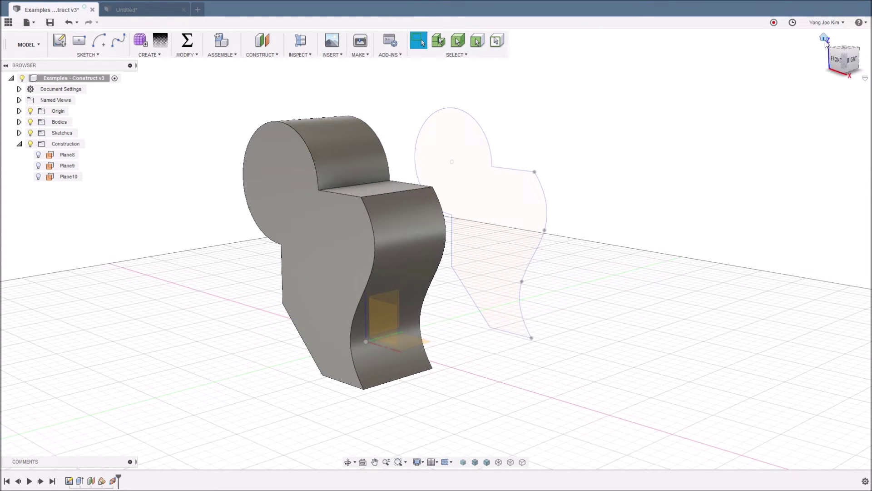
From the home view, start a Point at Vertex on the step's corner, then cancel it.
left_click(826, 41)
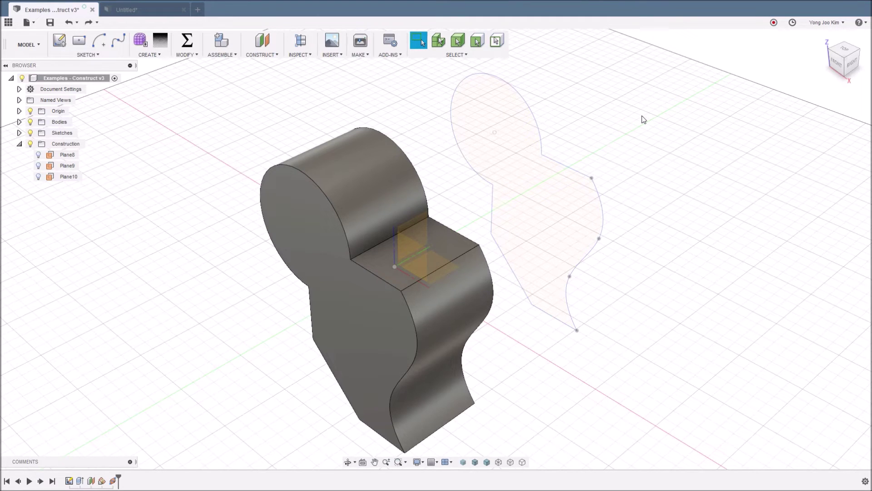
left_click(261, 55)
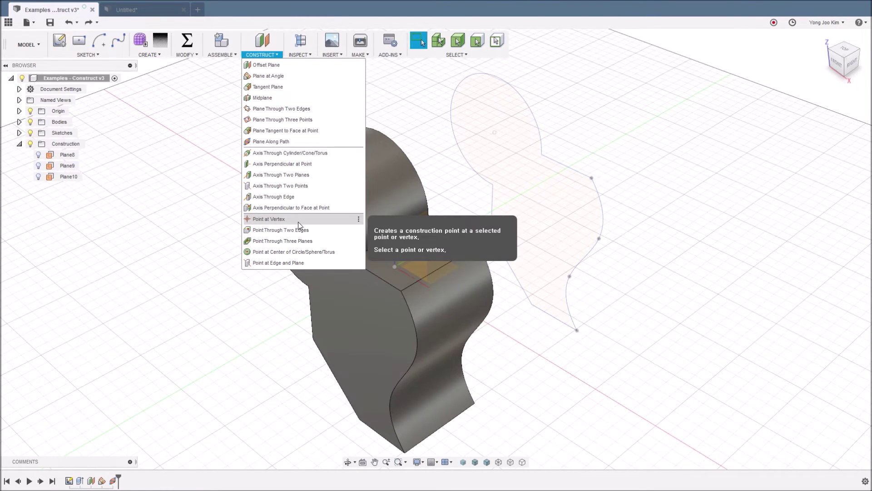
left_click(298, 220)
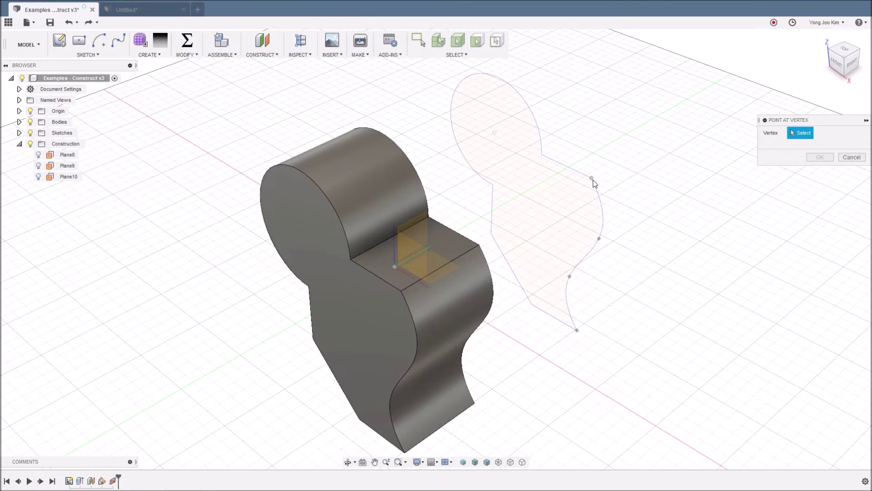
left_click(401, 292)
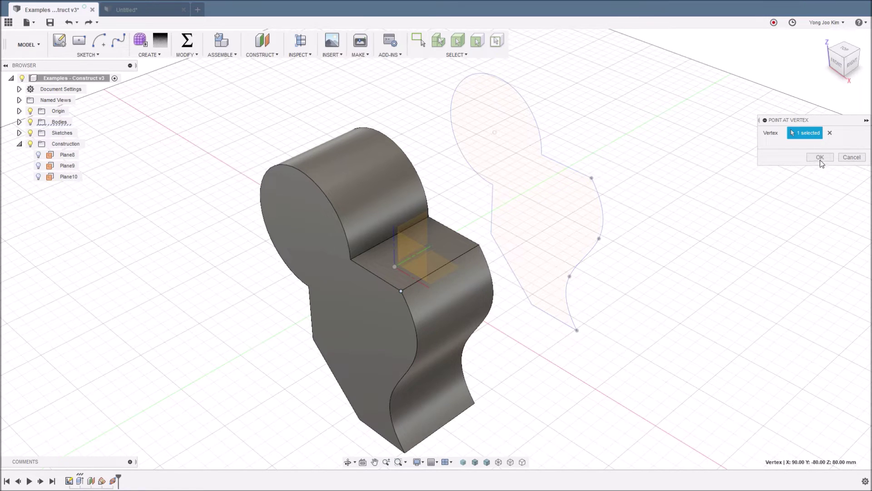
left_click(843, 158)
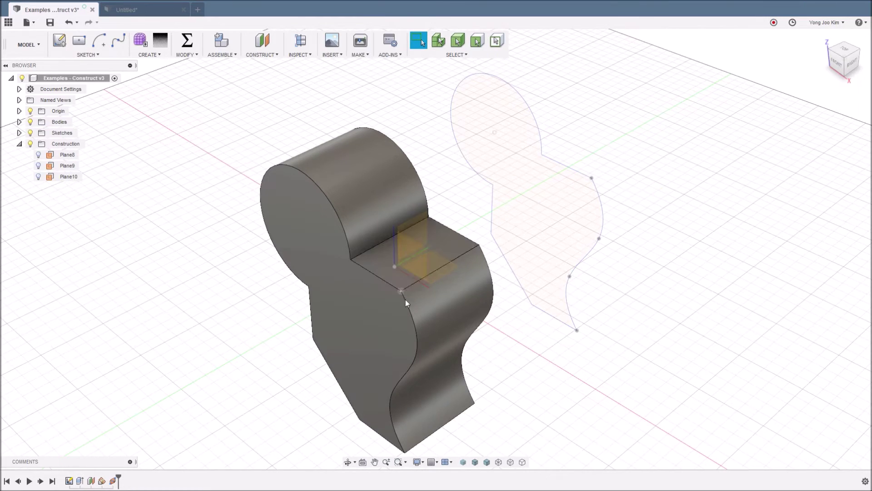
Create Point1 at the corner vertex where the step meets the curve and check its coordinates.
right_click(677, 233)
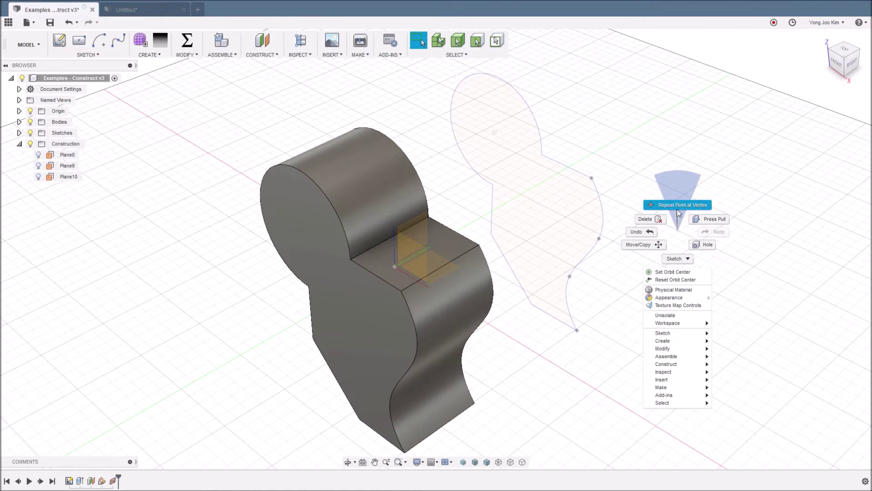
left_click(674, 203)
left_click(401, 290)
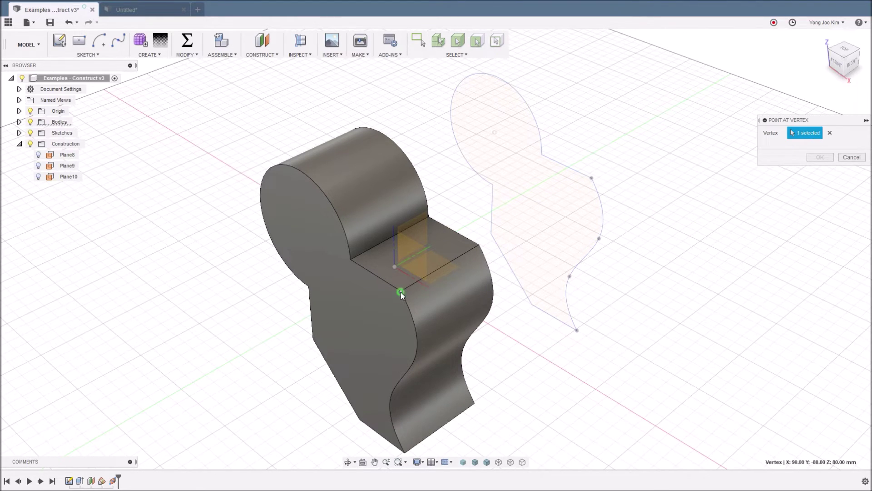
left_click(820, 157)
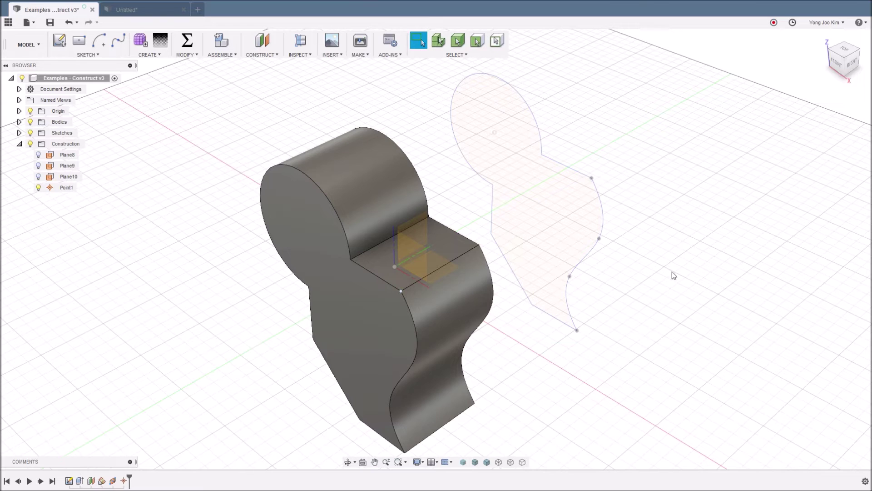
left_click(480, 245)
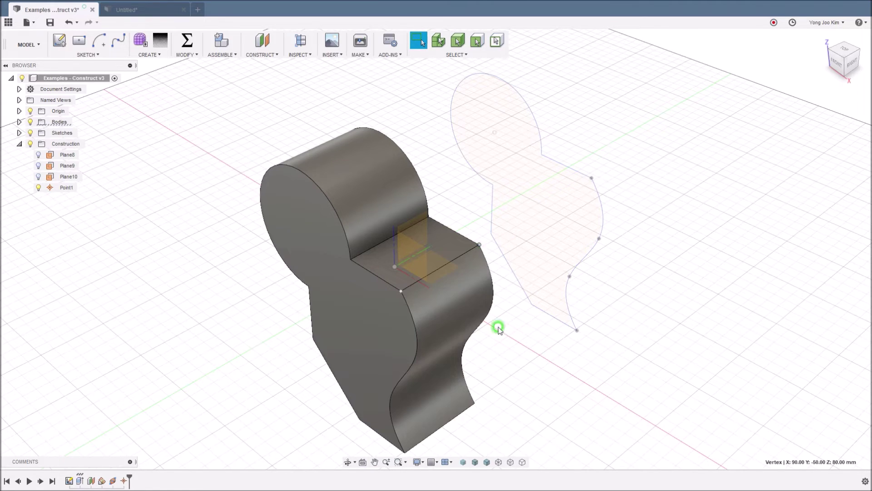
left_click(400, 292)
Move the solid body 35 mm down along Z.
left_click(494, 353)
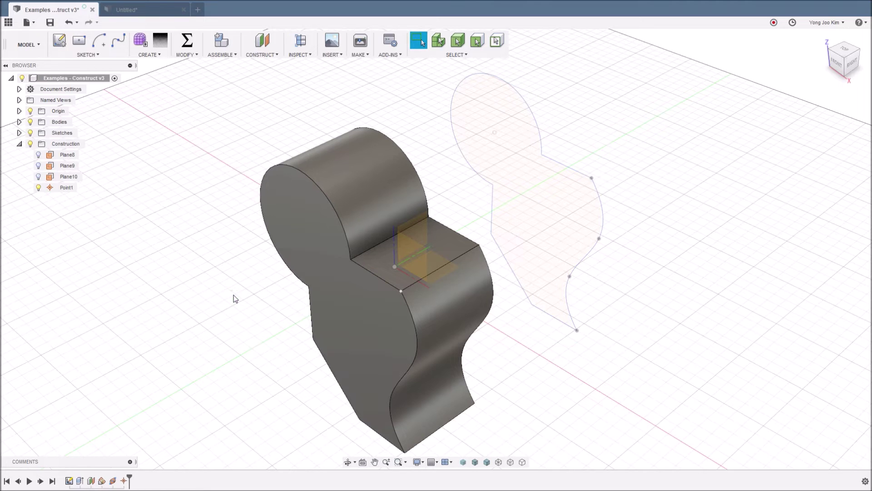
key("m")
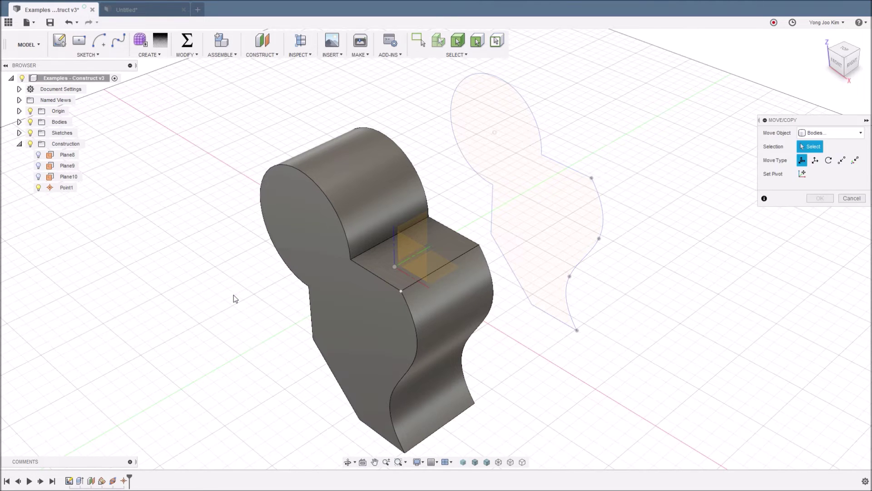
left_click(421, 351)
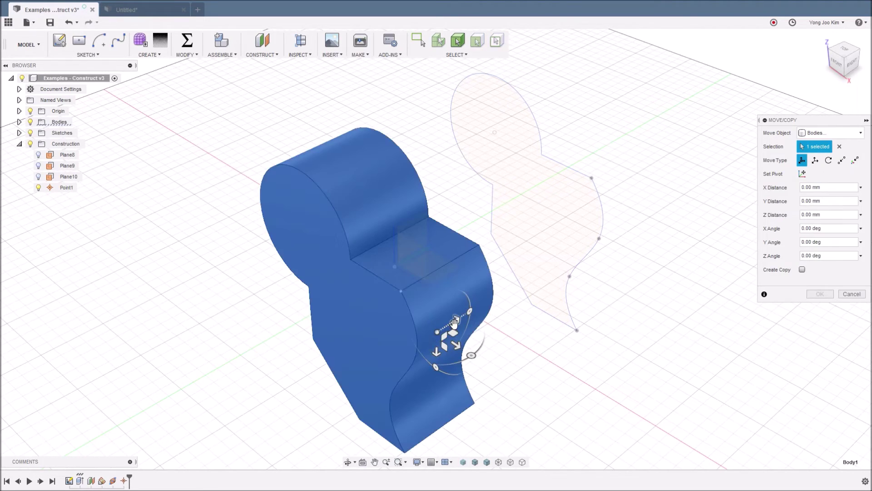
left_click_drag(454, 322, 362, 291)
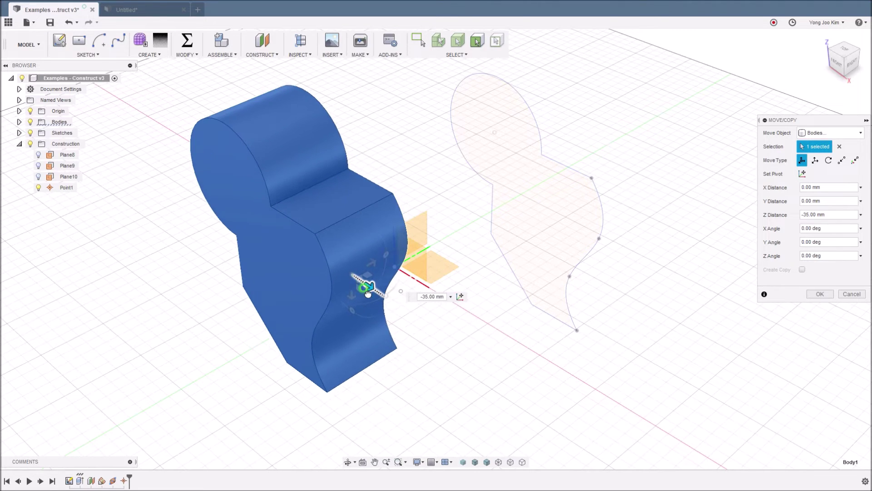
left_click(812, 296)
Check where Point1 stayed, then undo back to before Point1 existed.
left_click(402, 292)
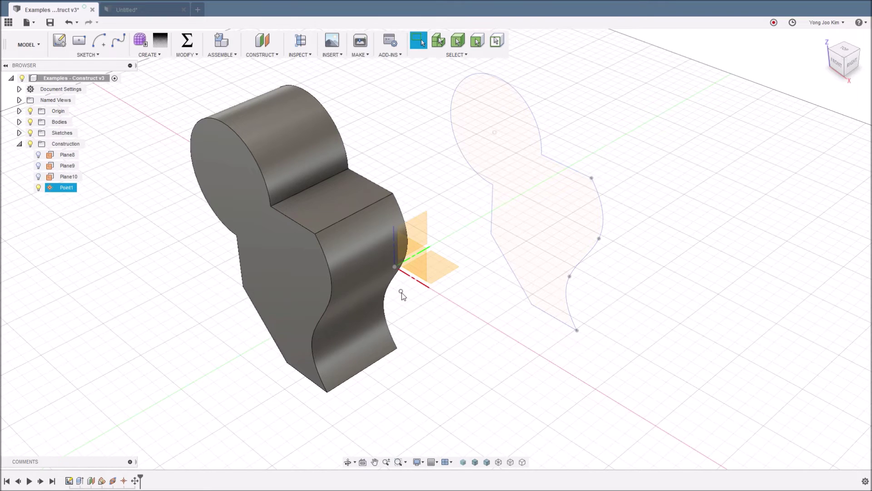
left_click(402, 293)
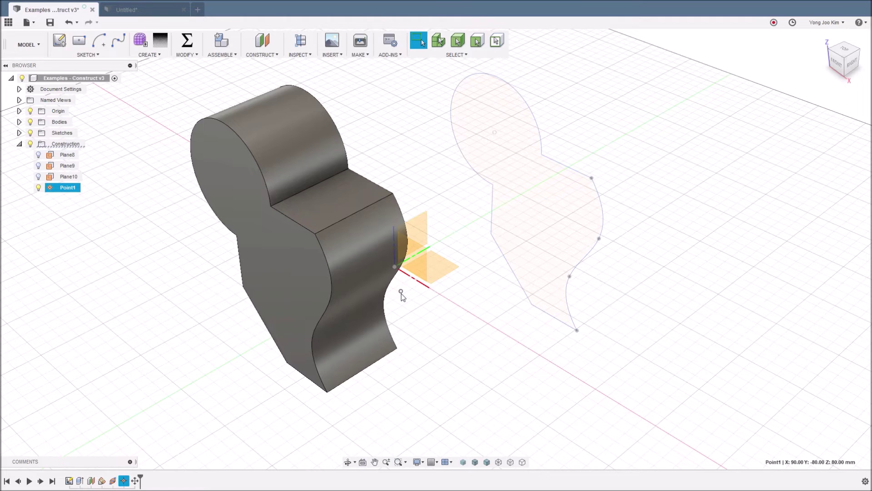
left_click(426, 317)
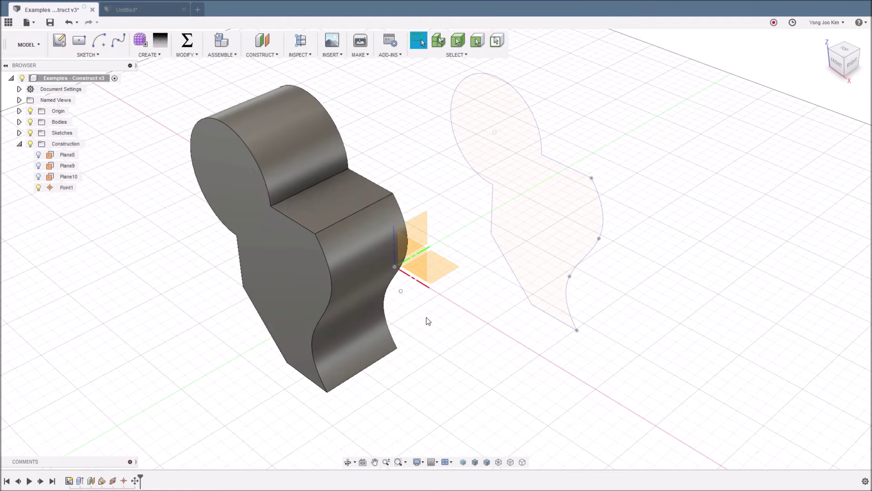
middle_click_drag(426, 317, 503, 320, "shift")
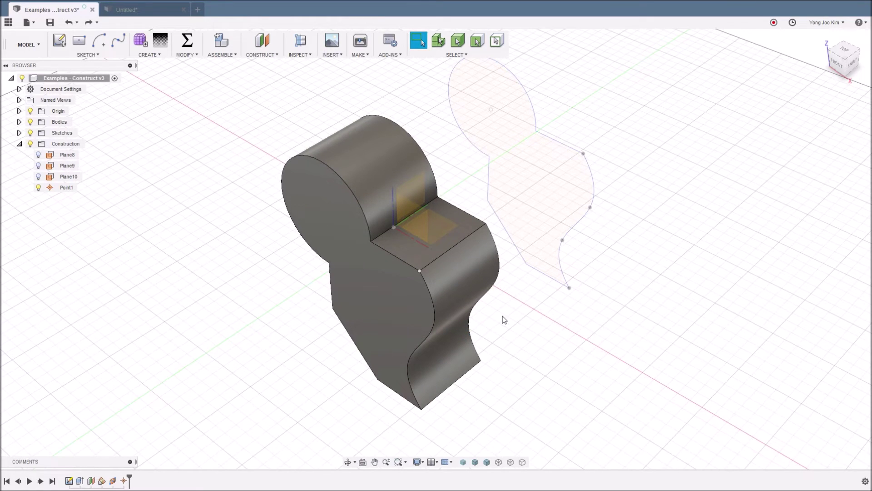
key("ctrl+z")
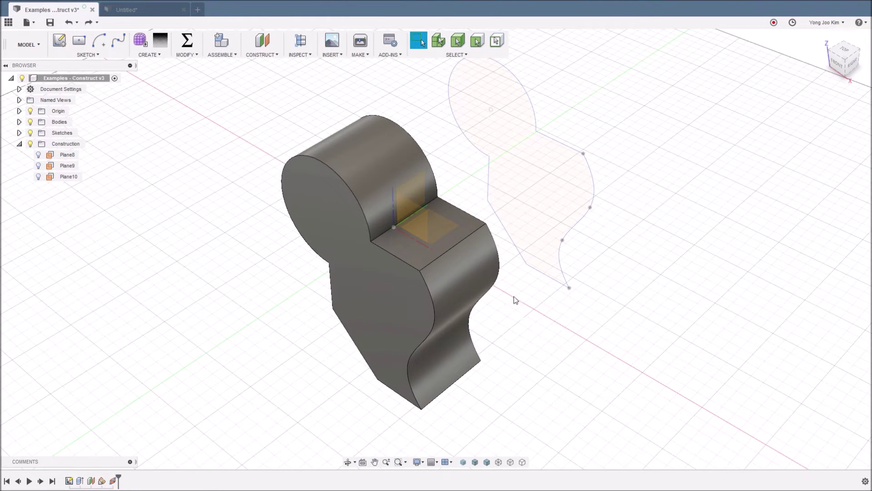
left_click(270, 56)
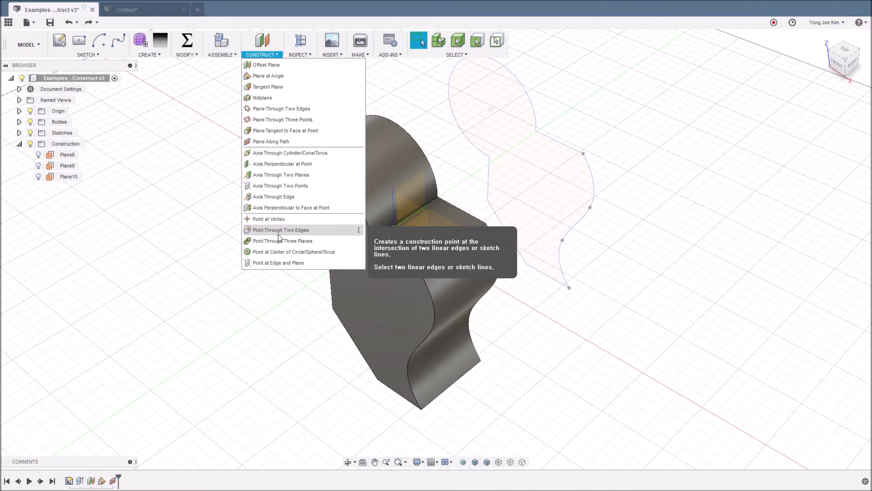
left_click(326, 233)
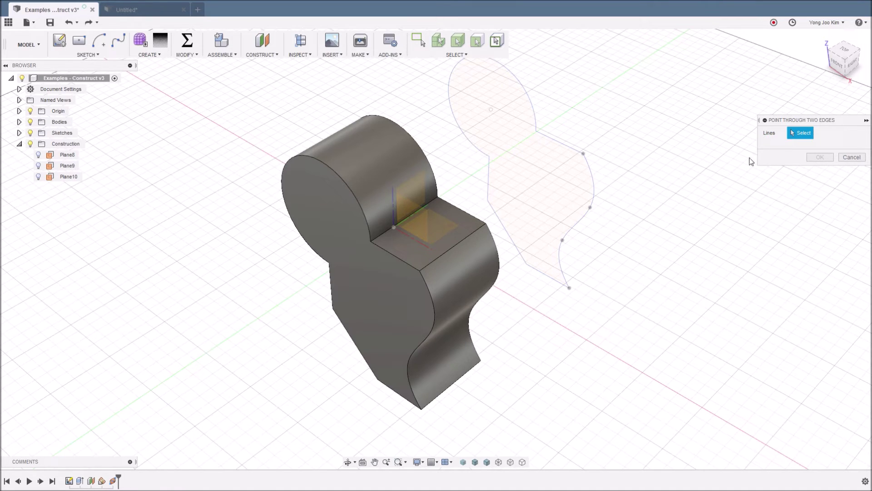
left_click(399, 259)
left_click(341, 321)
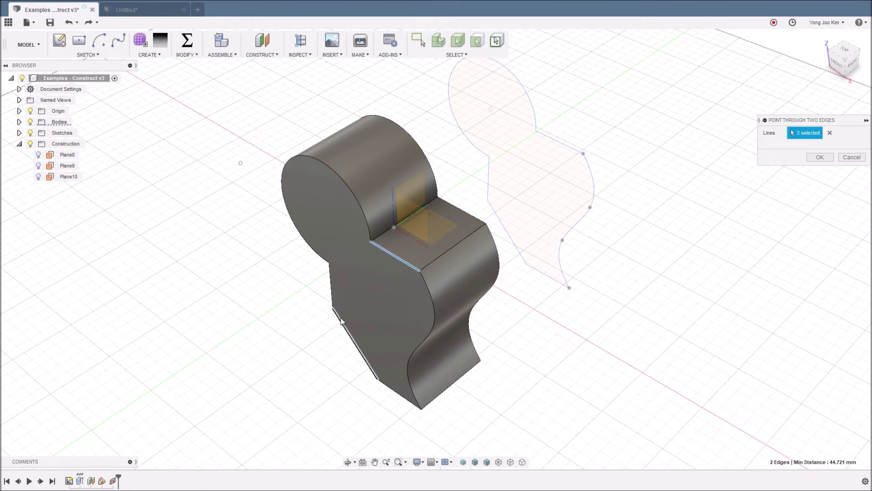
middle_click_drag(259, 270, 293, 233, "shift")
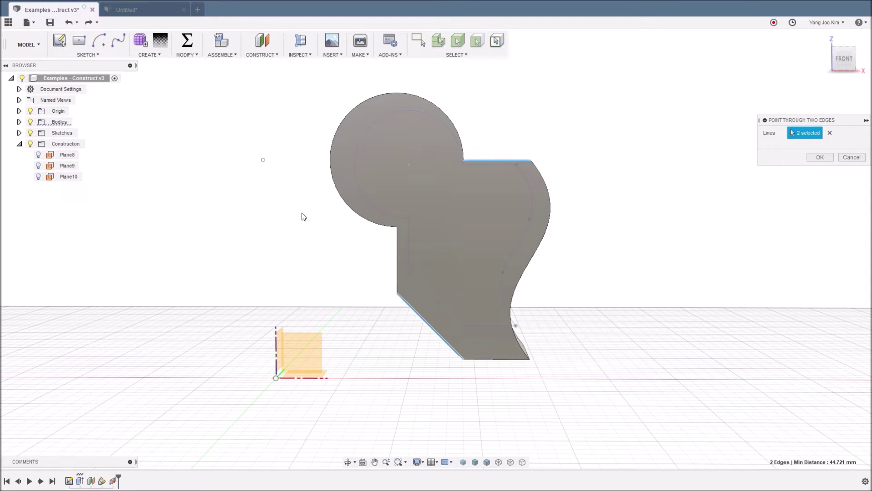
middle_click_drag(302, 220, 278, 236, "shift")
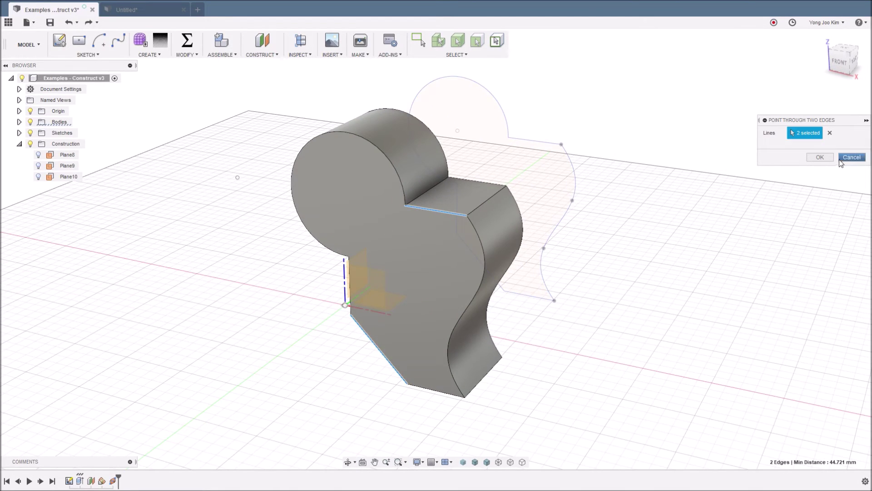
left_click(843, 157)
Start a point through three planes, picking the slanted bottom face, notch top face and an origin plane.
left_click(253, 56)
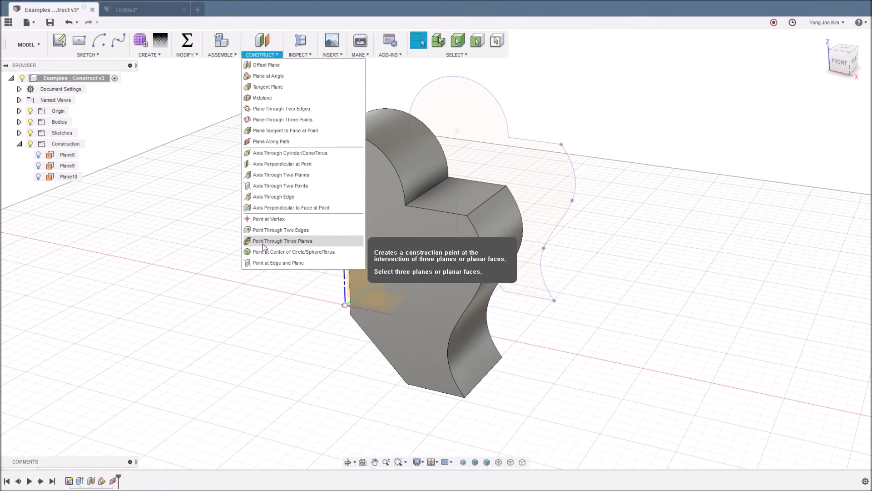
left_click(316, 243)
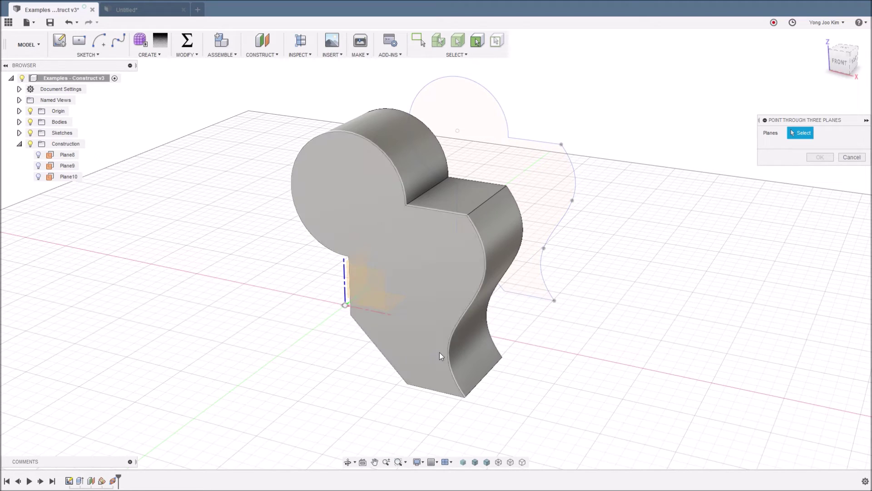
middle_click_drag(533, 370, 586, 340, "shift")
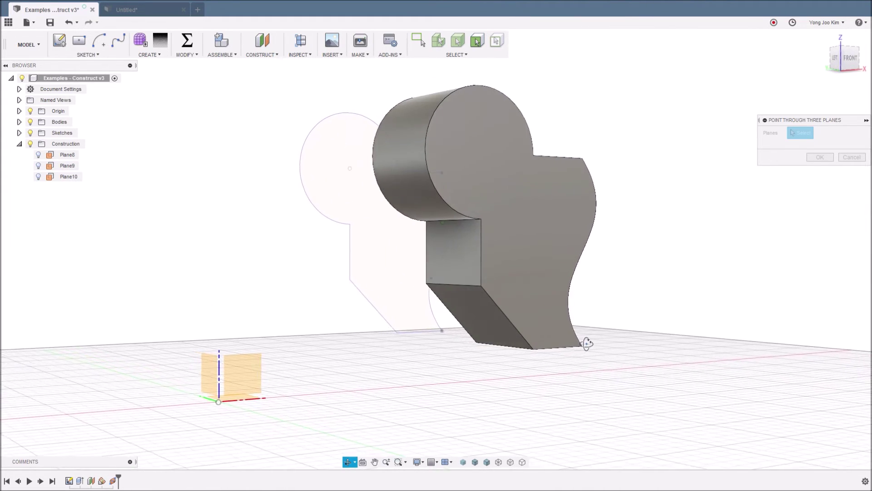
left_click(494, 326)
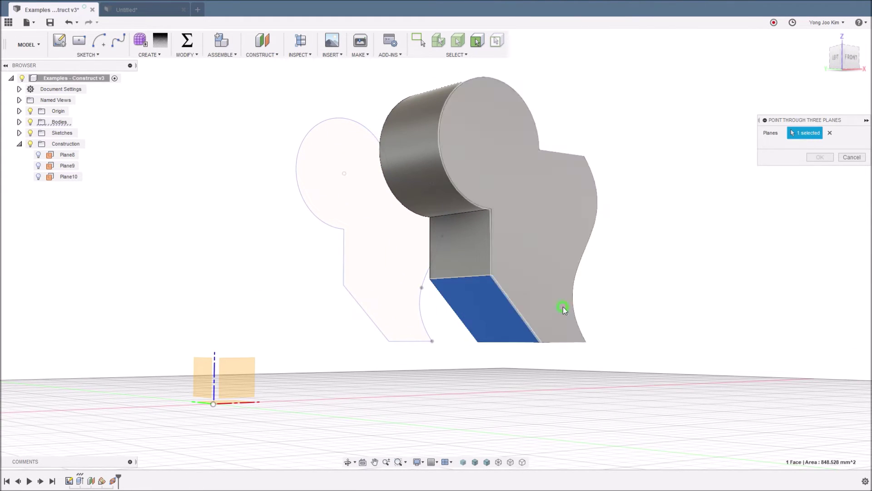
mouse_move(563, 306)
middle_mouse_down("shift")
mouse_move(620, 298)
mouse_move(546, 227)
middle_mouse_up("shift")
left_click(527, 212)
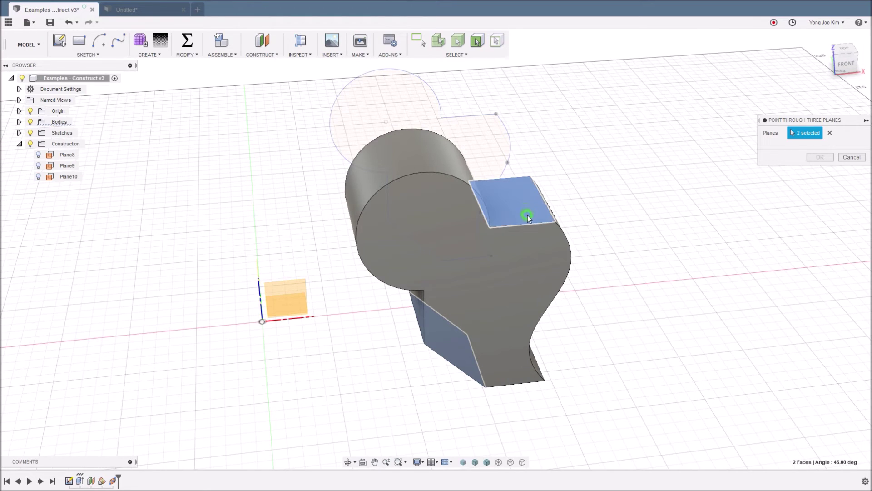
middle_click_drag(609, 302, 619, 302, "shift")
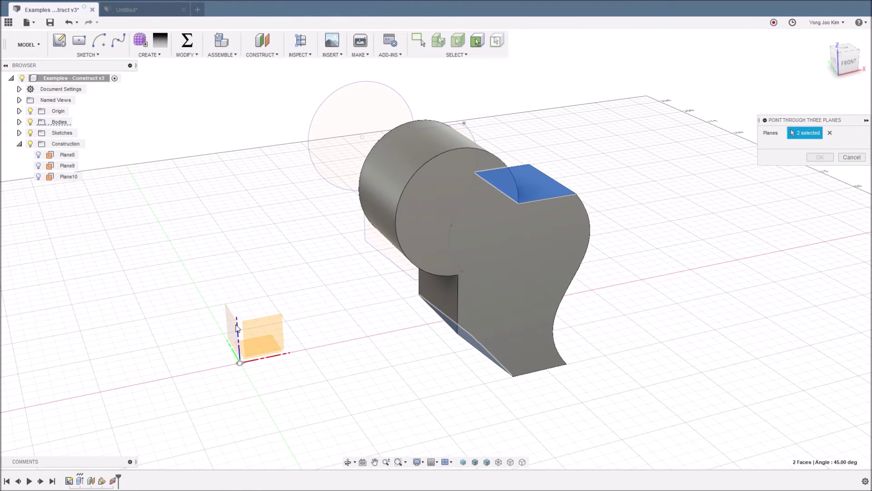
mouse_move(251, 372)
middle_mouse_down("shift")
mouse_move(253, 362)
mouse_move(222, 367)
middle_mouse_up("shift")
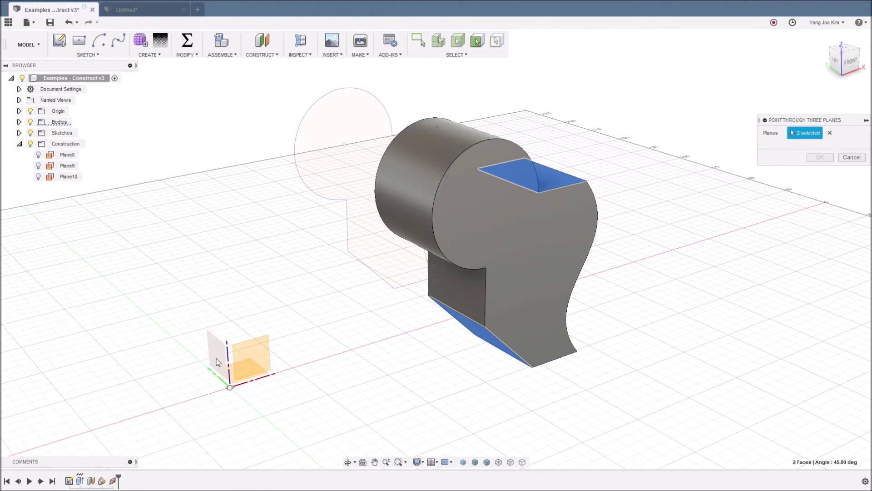
left_click(217, 361)
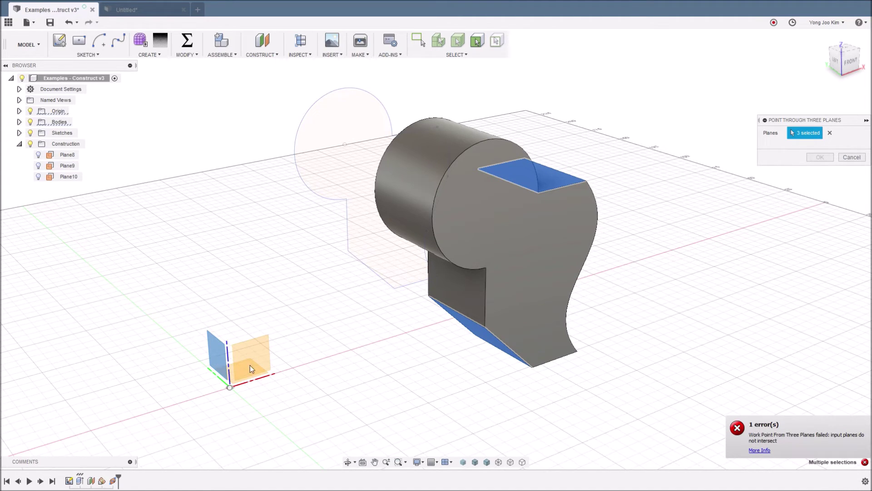
Clear the failed picks and reselect the notch top face, angled lower face and right origin plane.
left_click(830, 134)
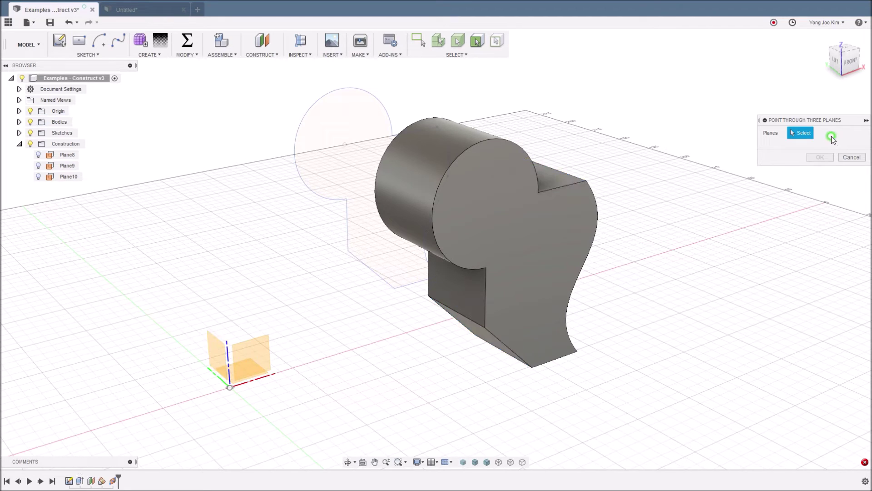
left_click(559, 182)
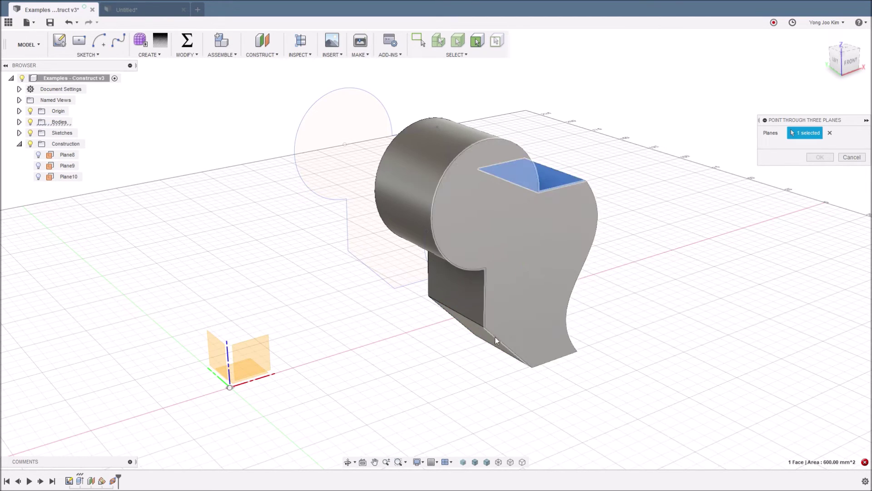
left_click(485, 341)
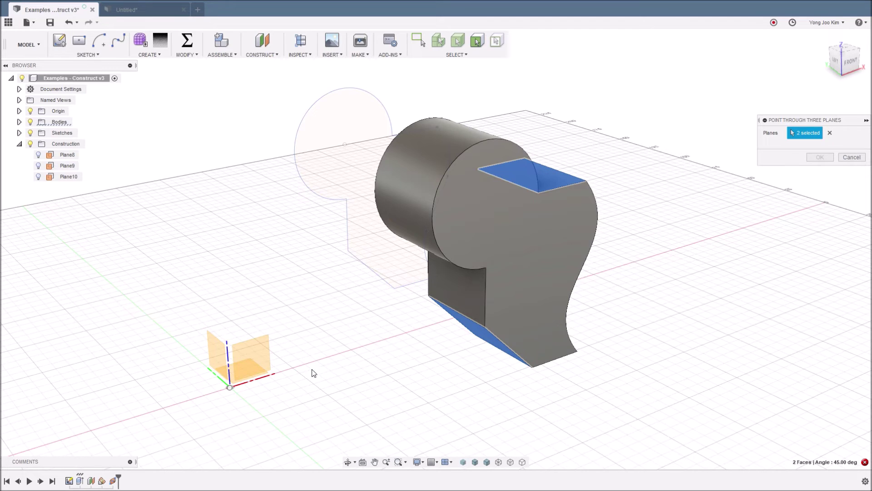
left_click(259, 351)
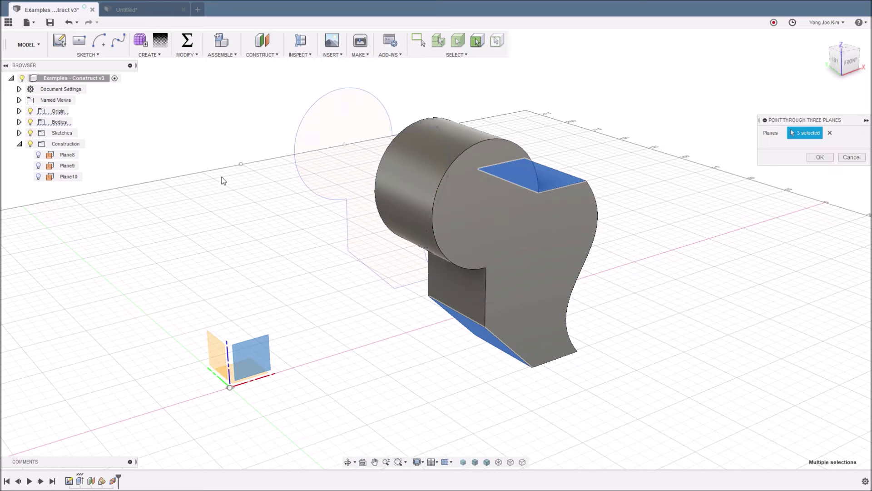
middle_click_drag(270, 199, 267, 174, "shift")
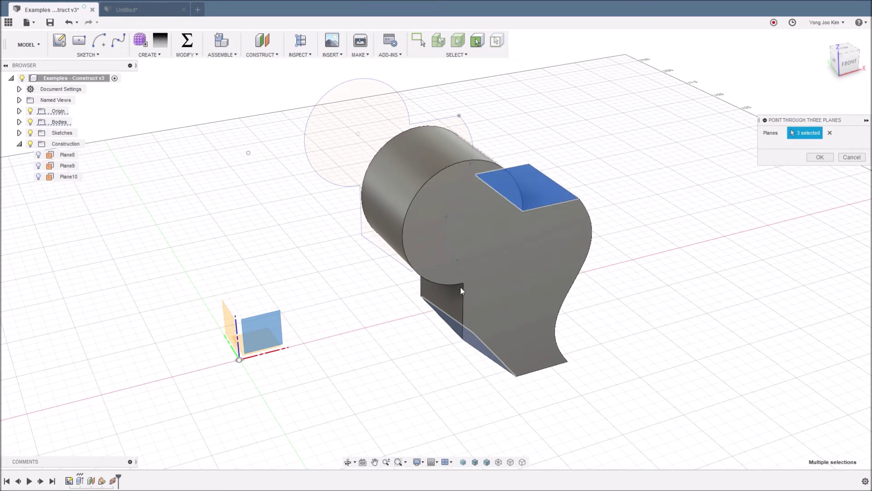
middle_click_drag(676, 254, 646, 227, "shift")
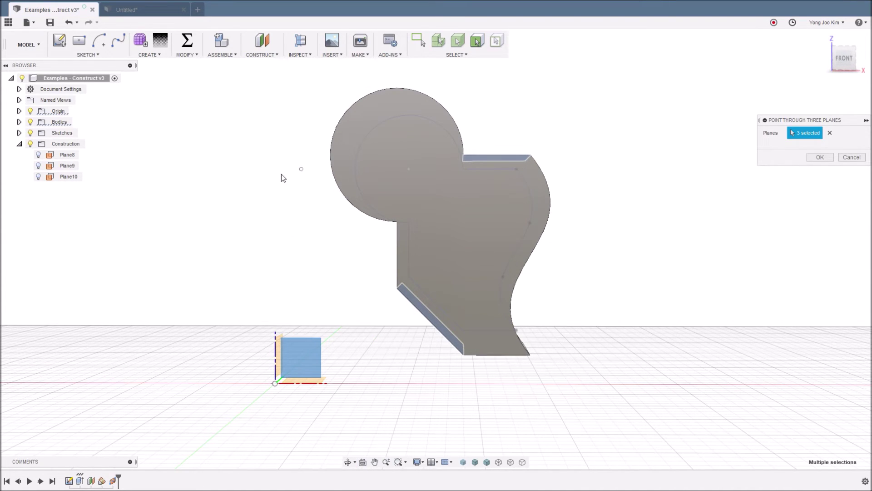
middle_click_drag(284, 263, 332, 267, "shift")
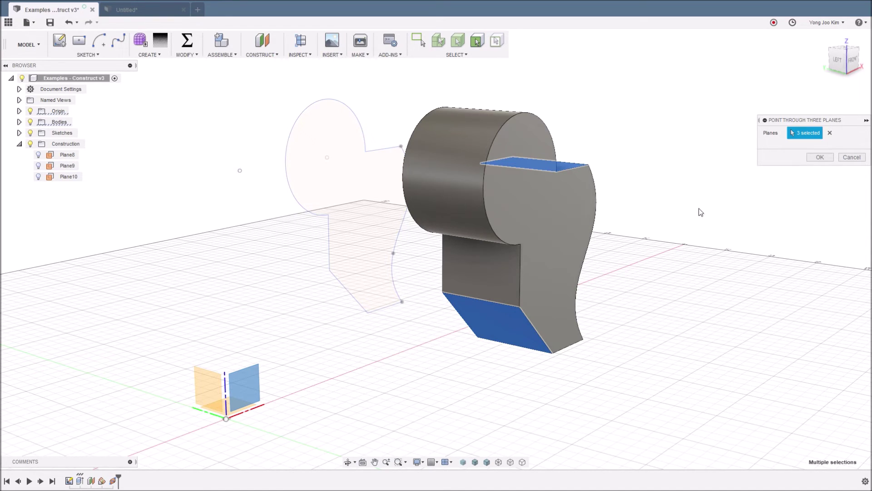
Close the three-planes point, then place a point at the centre of the 20 mm-radius front edge.
left_click(851, 157)
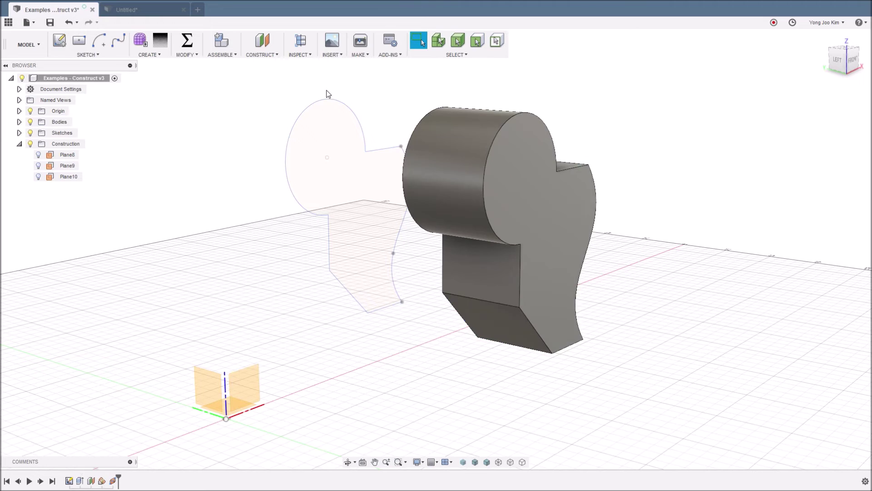
left_click(268, 55)
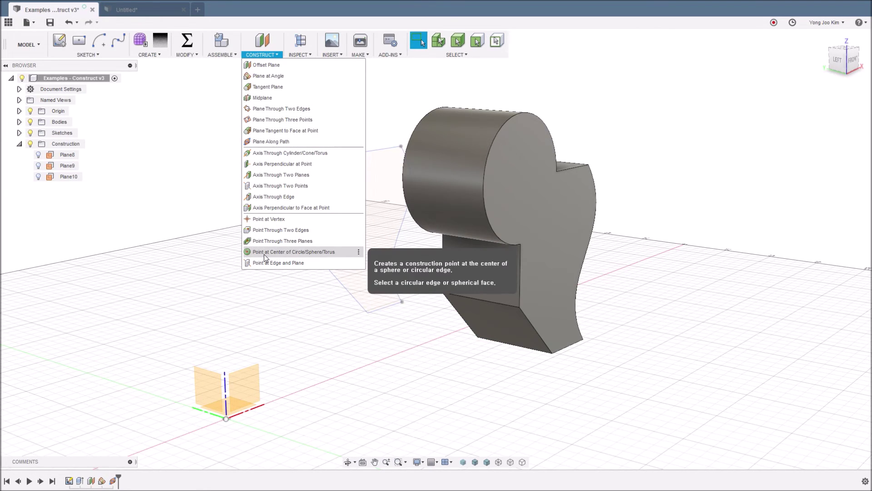
left_click(323, 253)
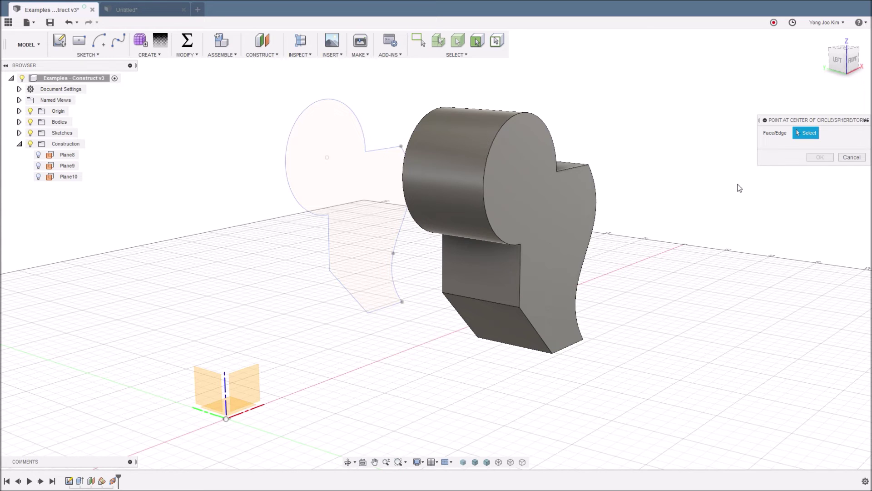
middle_click_drag(680, 213, 626, 218, "shift")
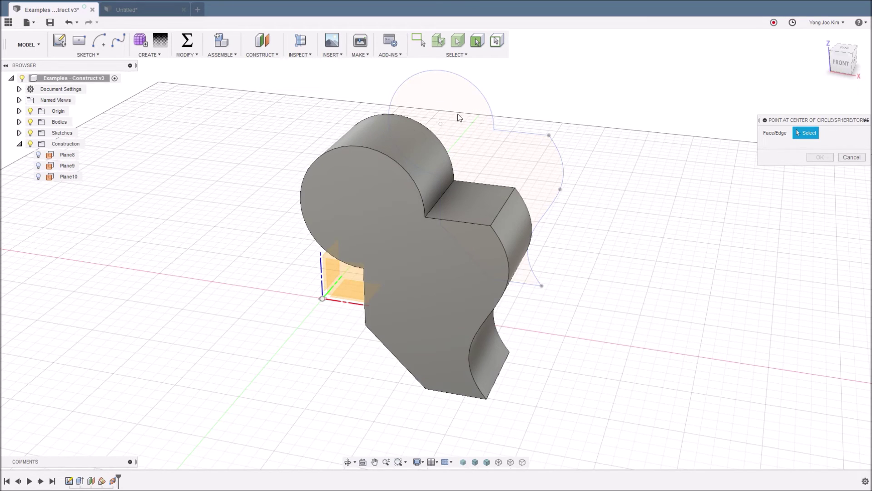
left_click(383, 151)
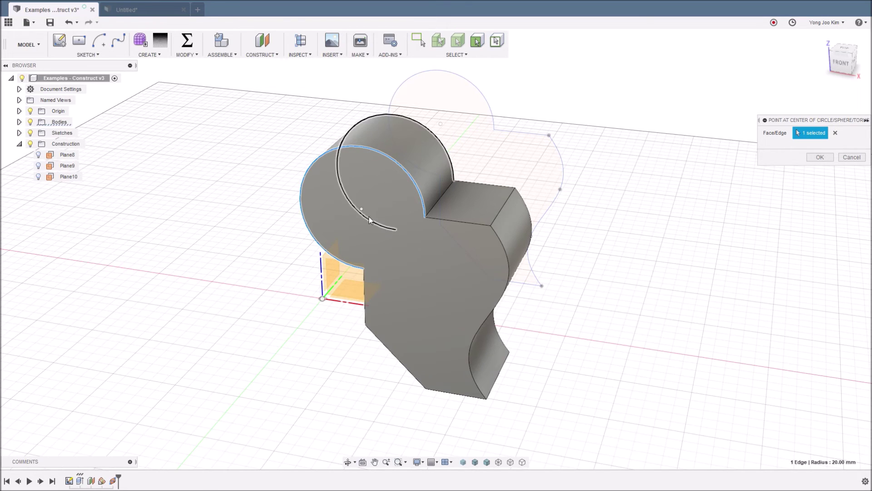
left_click(844, 158)
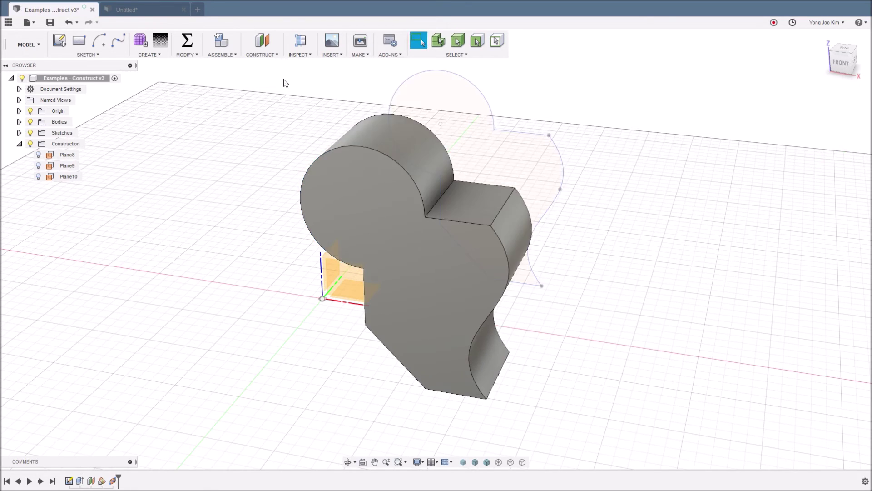
Create a point where the notch's top edge meets the slanted lower face's plane.
left_click(263, 55)
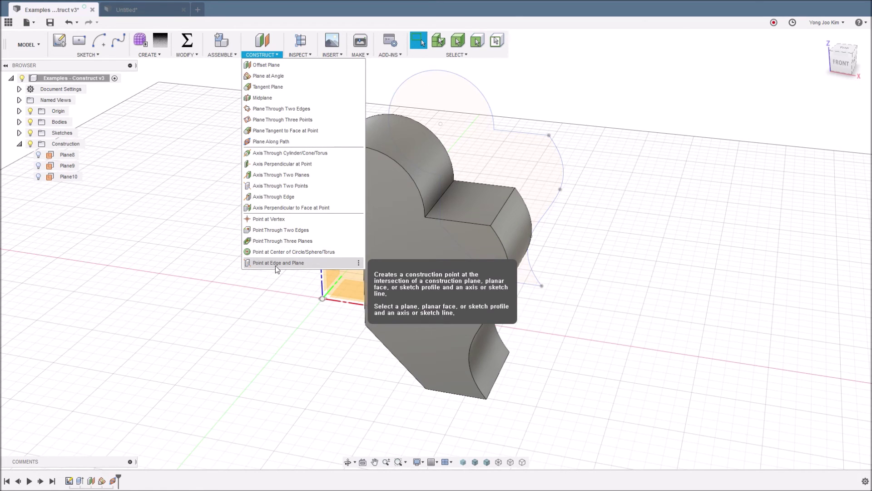
left_click(289, 264)
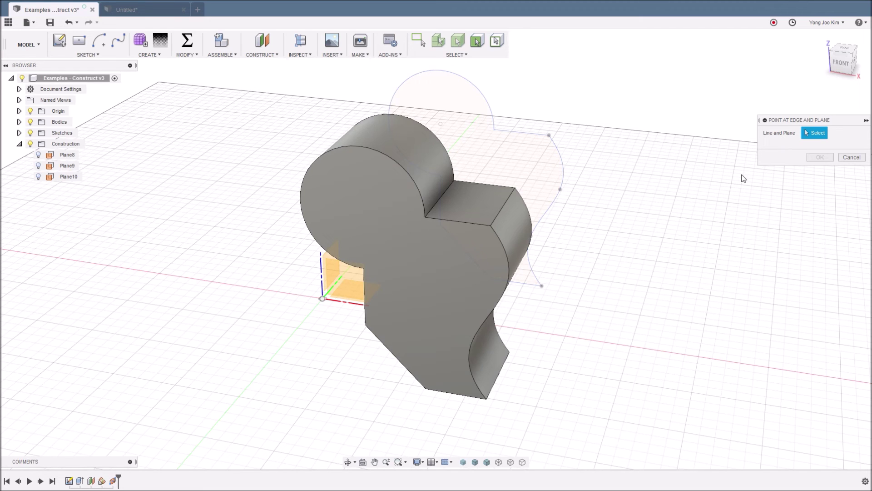
middle_click_drag(345, 345, 371, 304, "shift")
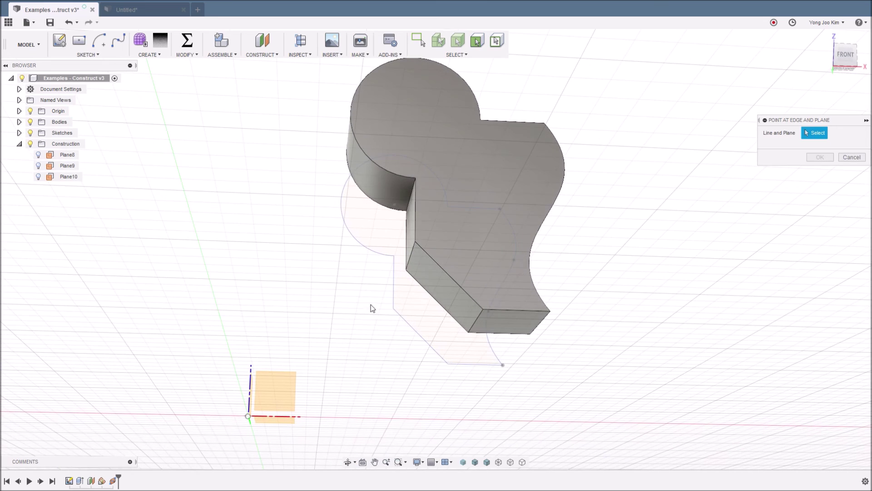
left_click(435, 284)
middle_click_drag(607, 256, 586, 273, "shift")
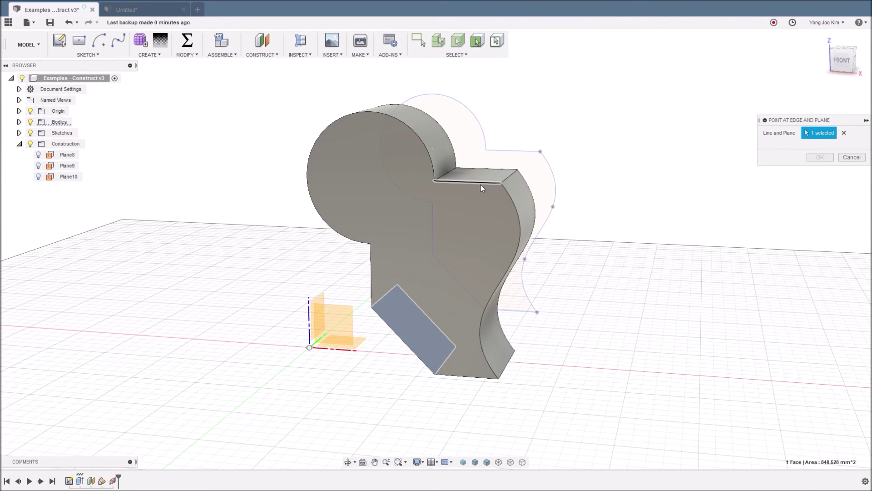
left_click(483, 188)
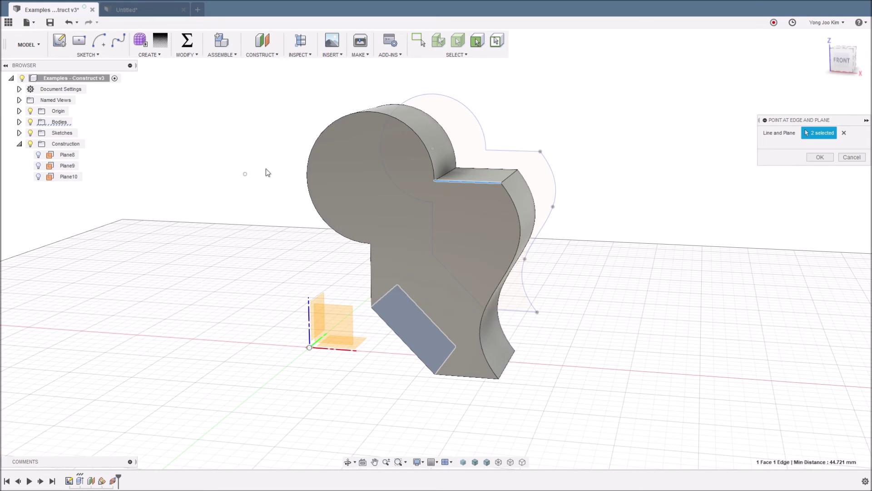
left_click(851, 160)
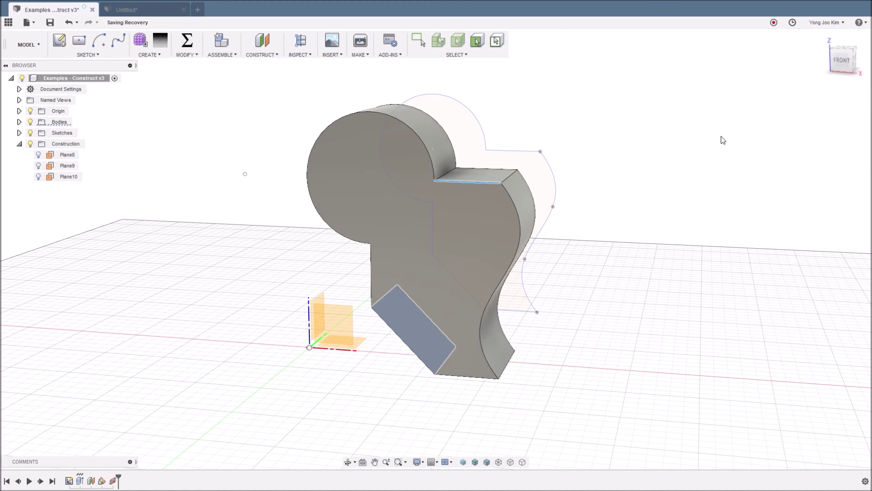
left_click(266, 55)
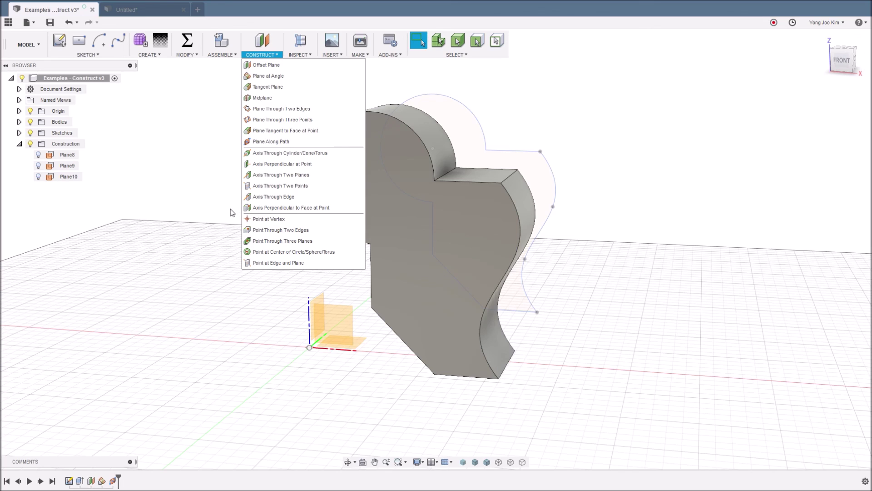
left_click(232, 212)
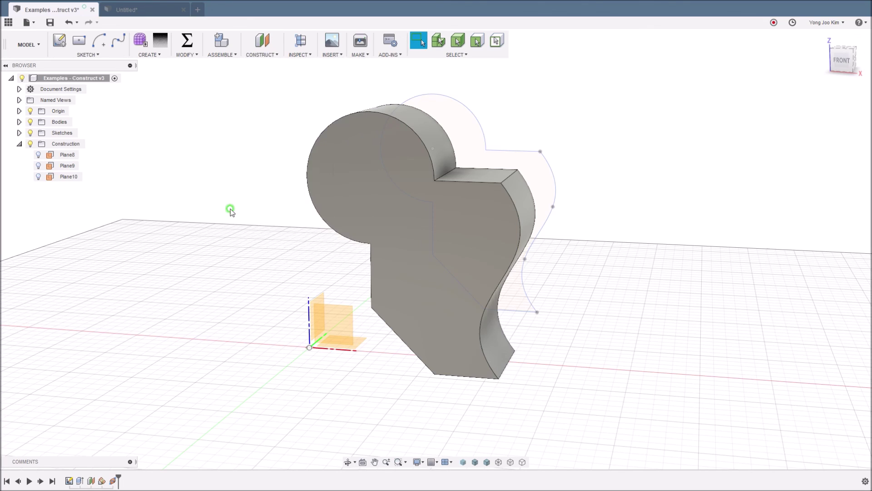
left_click(271, 55)
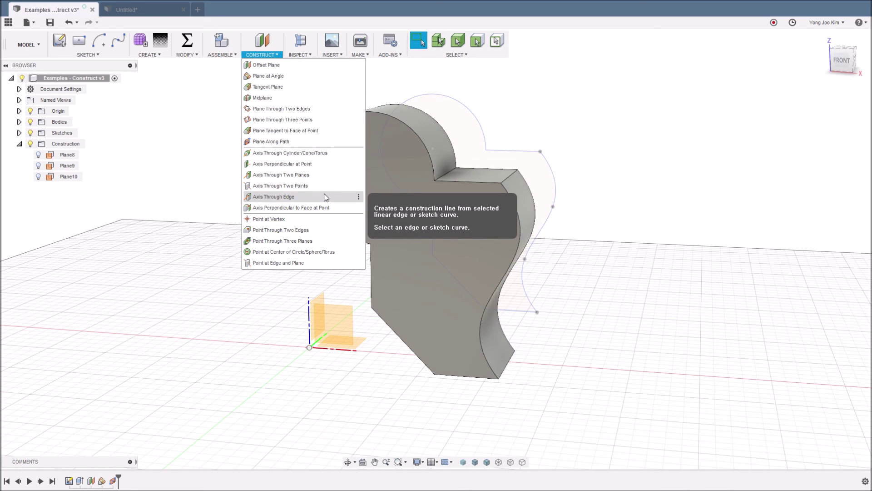
left_click(457, 263)
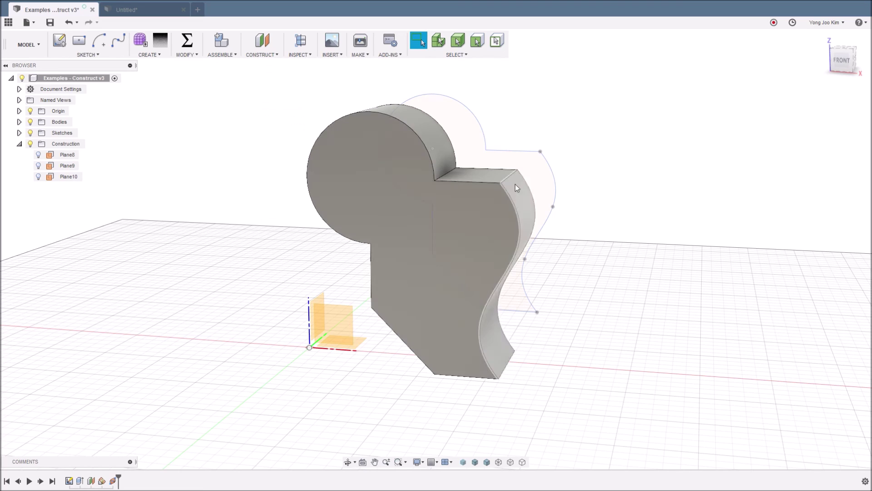